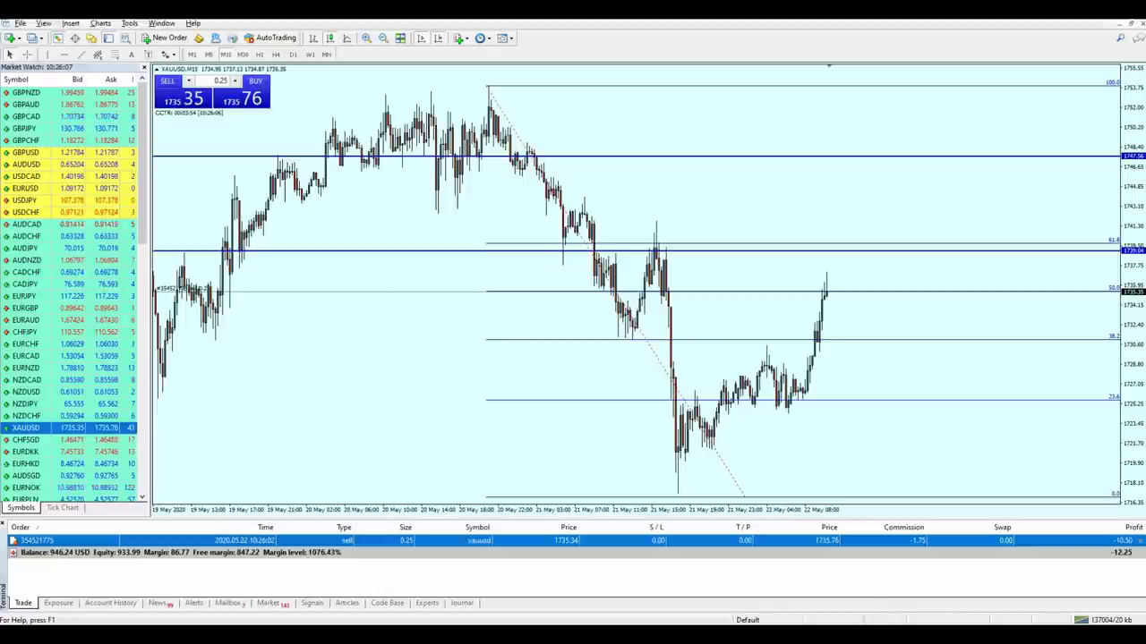
# Show the screen-annotation pen toolbar and move it clear of the candles, beside the chart's price scale.
pyautogui.press('super')
pyautogui.click(304, 372)
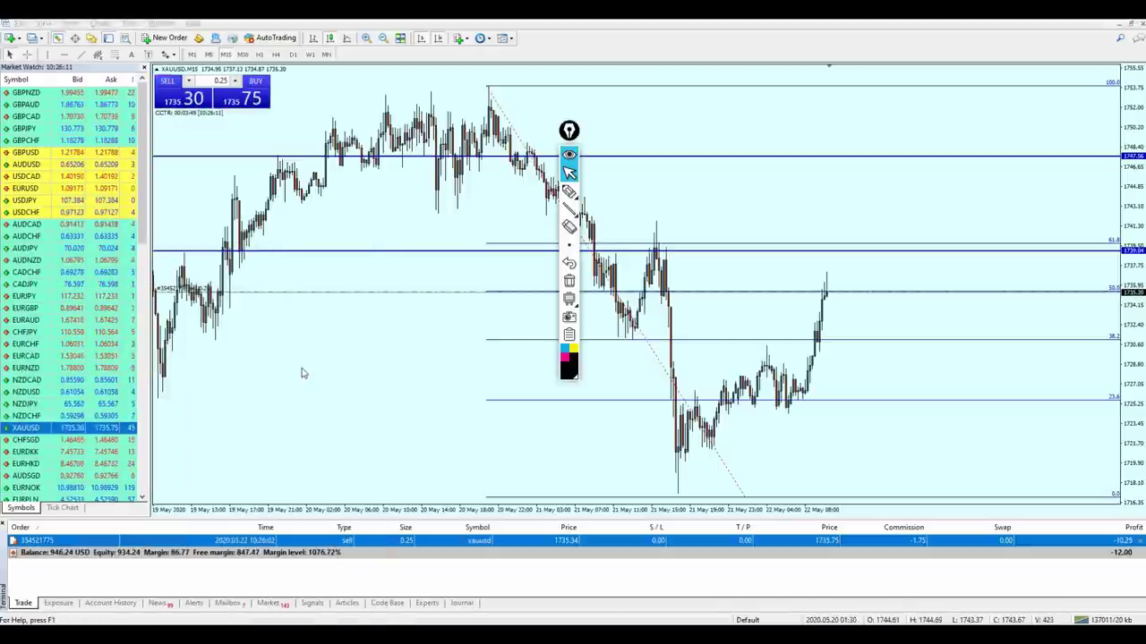
pyautogui.moveTo(569, 131); pyautogui.dragTo(1100, 37)
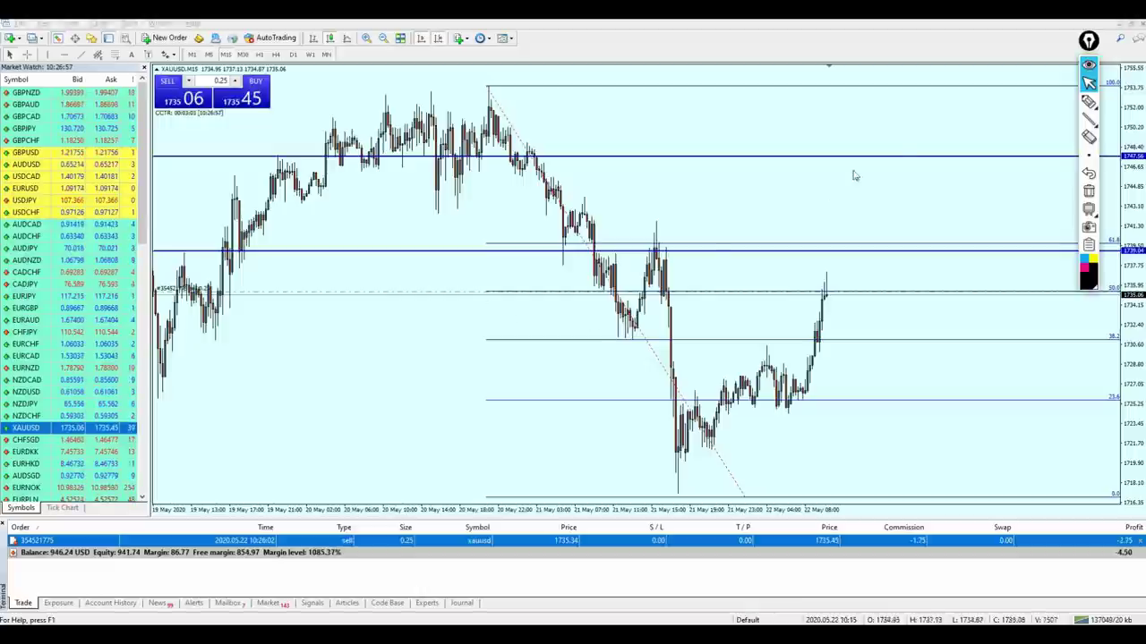
# Circle the 50.0 and 38.2 Fibonacci levels on the XAUUSD chart with the pen, and clear the marks.
pyautogui.click(1088, 101)
pyautogui.moveTo(1113, 310); pyautogui.dragTo(1119, 284)
pyautogui.click(1089, 81)
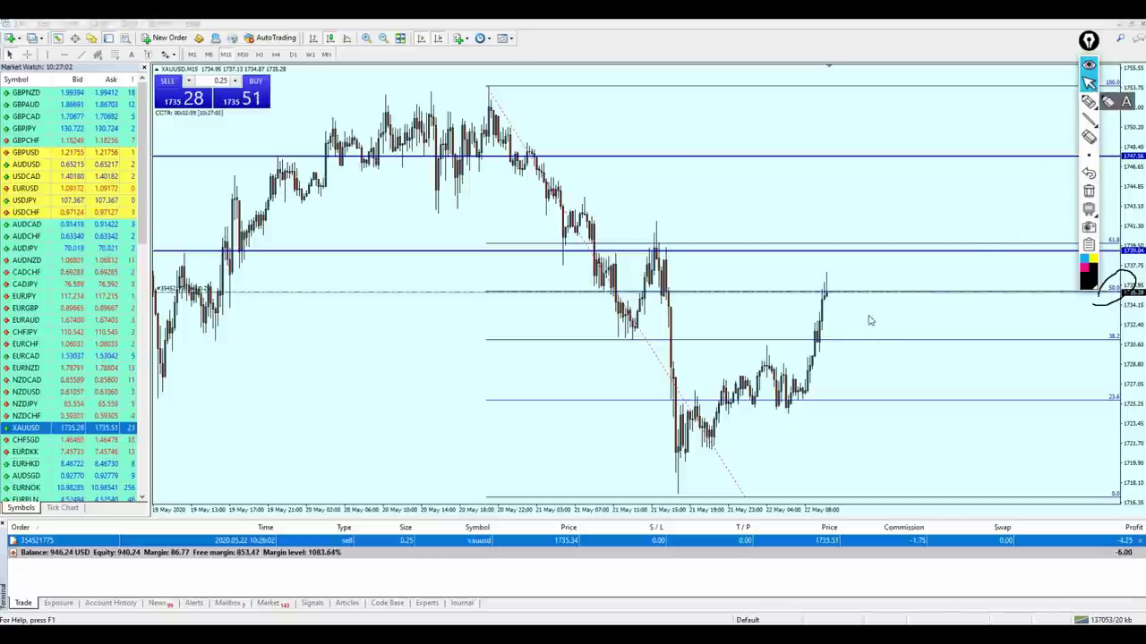
pyautogui.click(1088, 119)
pyautogui.moveTo(1101, 358); pyautogui.dragTo(1130, 336)
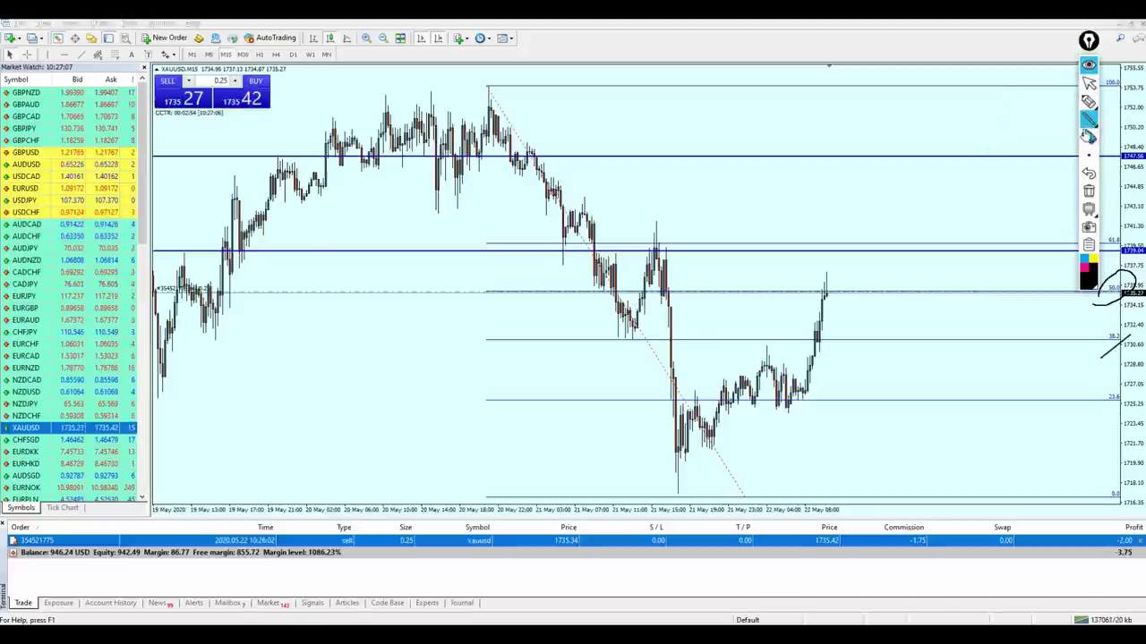
pyautogui.click(1089, 101)
pyautogui.moveTo(1125, 363); pyautogui.dragTo(1113, 319)
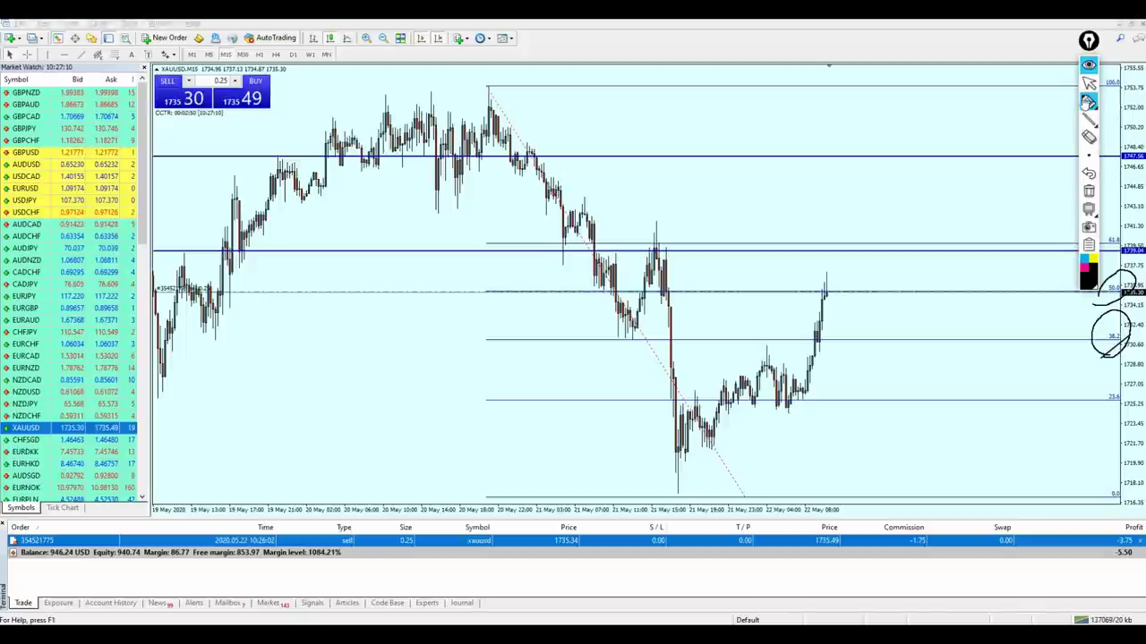
pyautogui.click(1088, 81)
pyautogui.click(1089, 190)
# Set the take profit of the open XAUUSD sell order to 1731.33, just above the 38.2 Fibonacci level.
pyautogui.moveTo(828, 292); pyautogui.dragTo(837, 340)
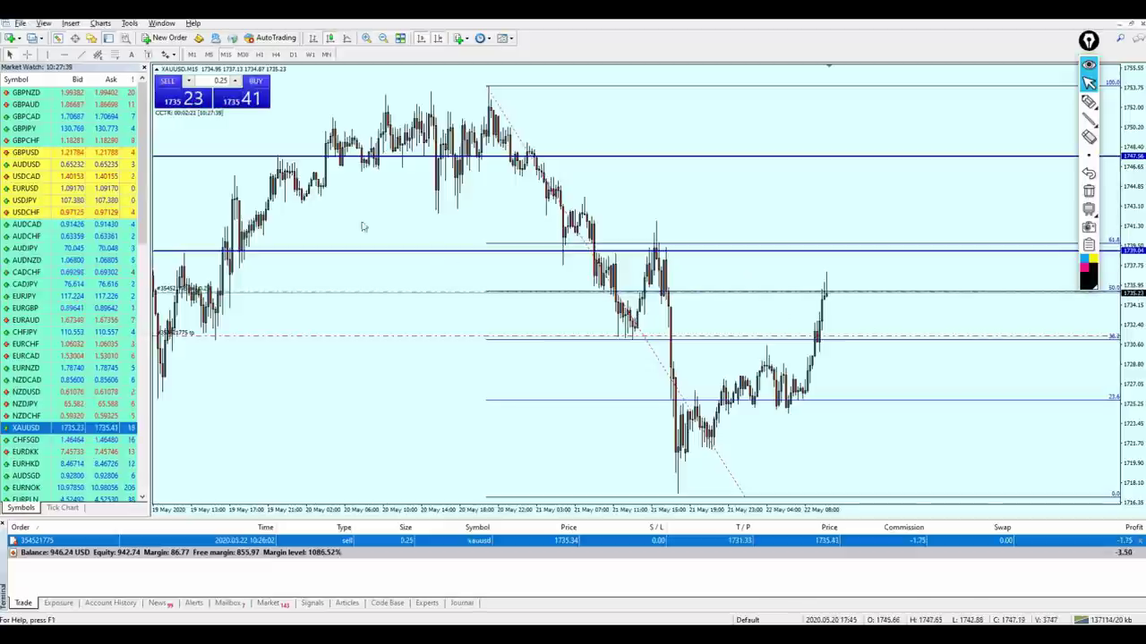
# Show the GBPNZD chart, and switch to the browser to look through the YouTube channel's uploaded videos.
pyautogui.press('Home')
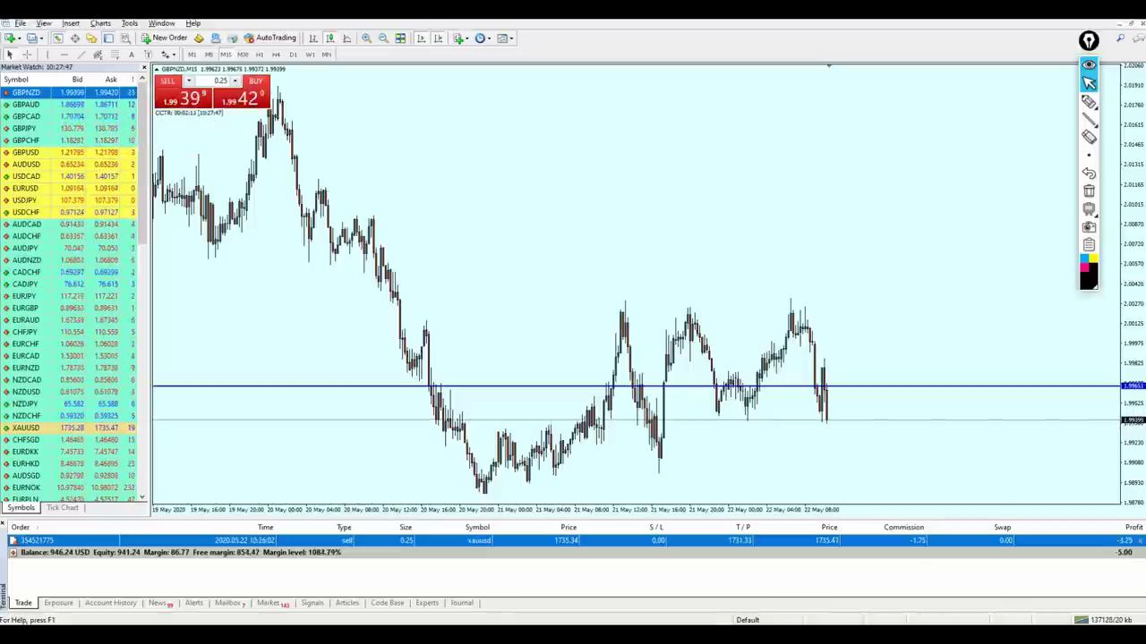
pyautogui.hotkey('alt', 'Tab')
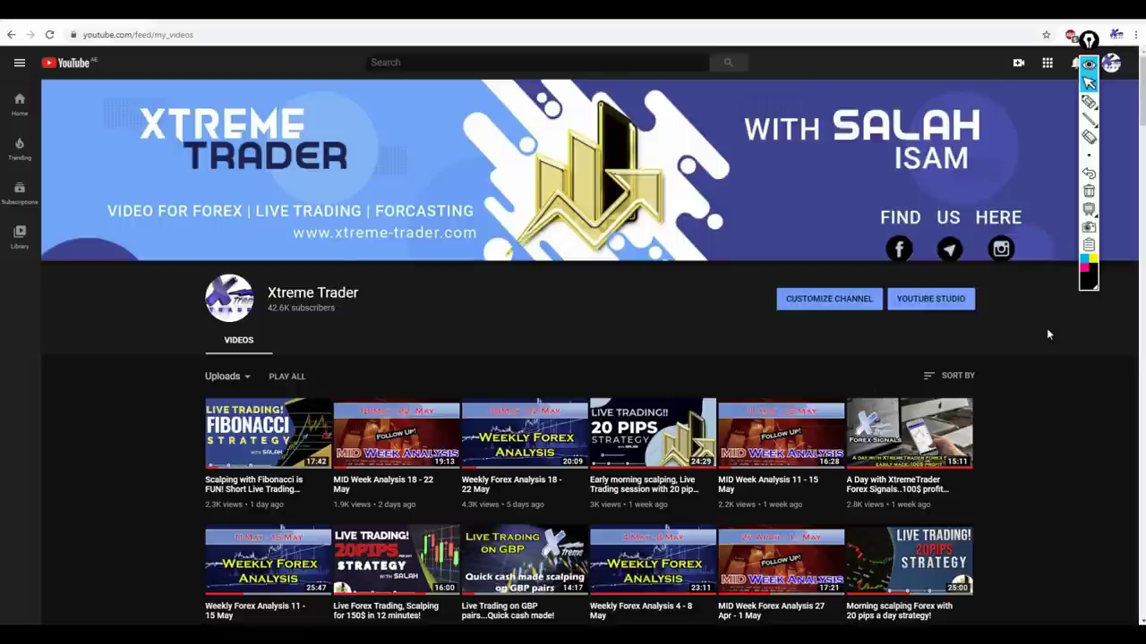
pyautogui.moveTo(1142, 98); pyautogui.dragTo(1115, 566)
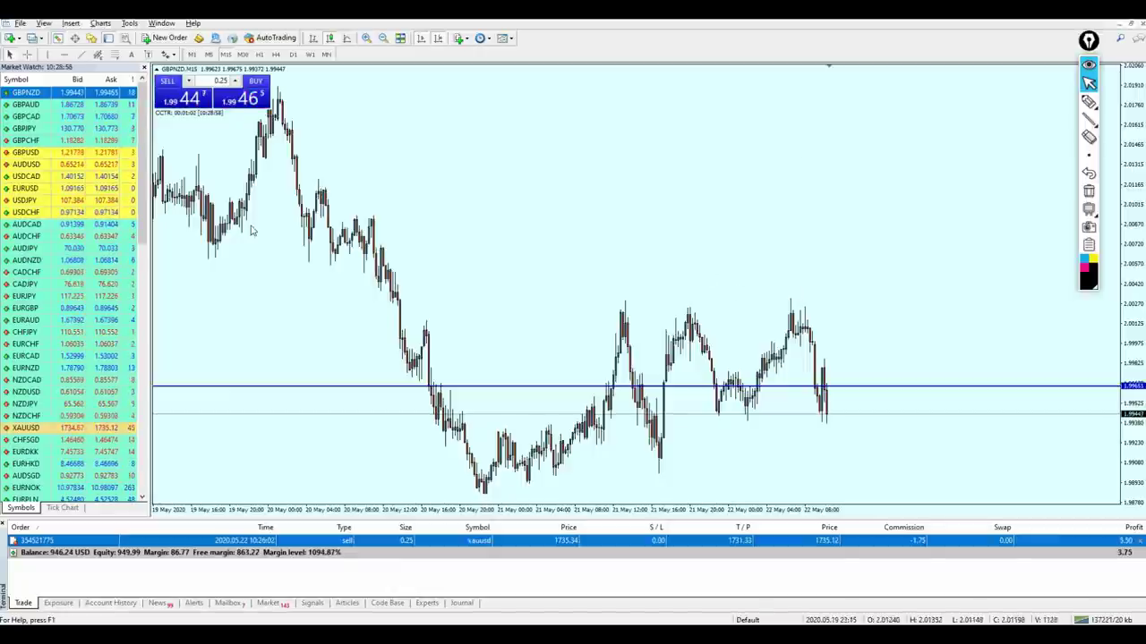
# Load the GBPCAD chart and replace its Fibonacci retracement with one from the late 21 May swing low to the 22 May high.
pyautogui.moveTo(26, 104); pyautogui.dragTo(553, 249)
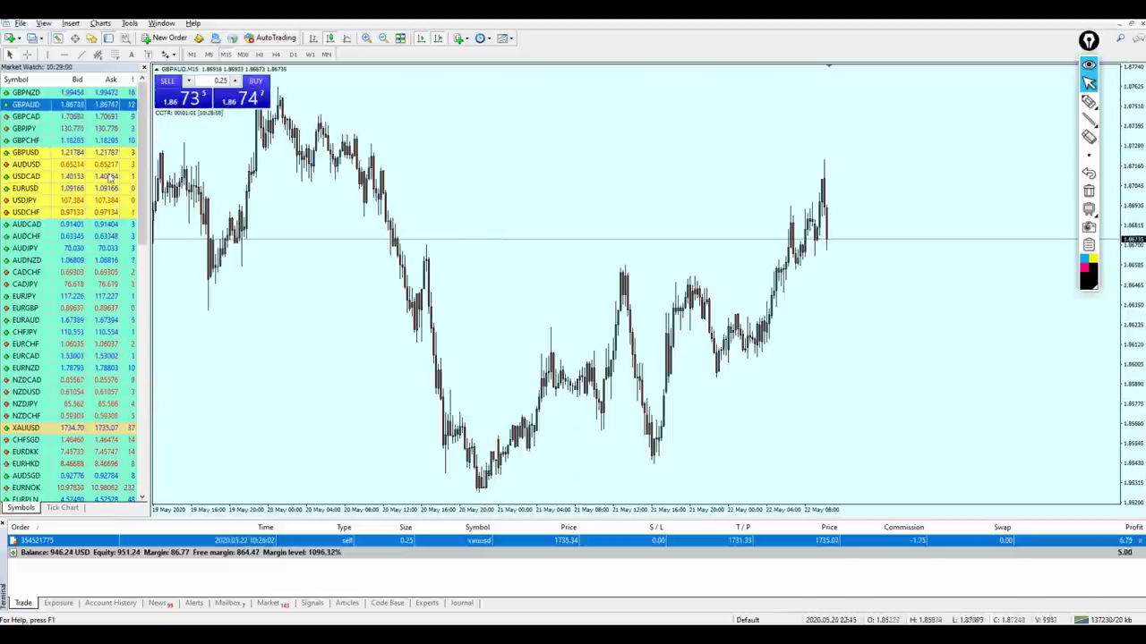
pyautogui.moveTo(26, 116); pyautogui.dragTo(555, 191)
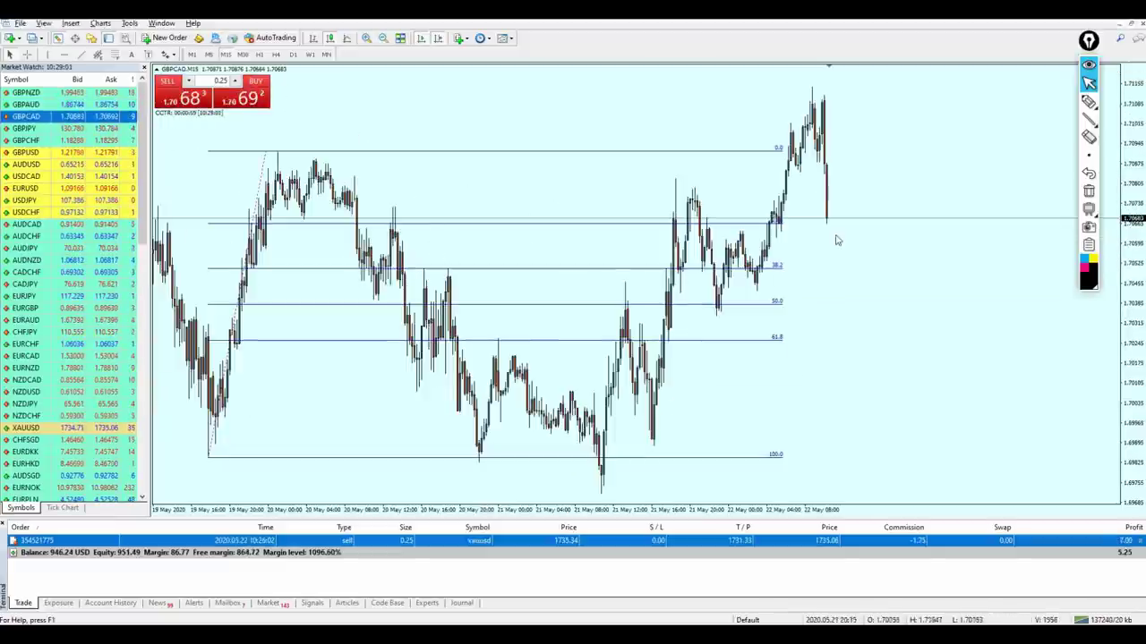
pyautogui.doubleClick(251, 300)
pyautogui.press('Delete')
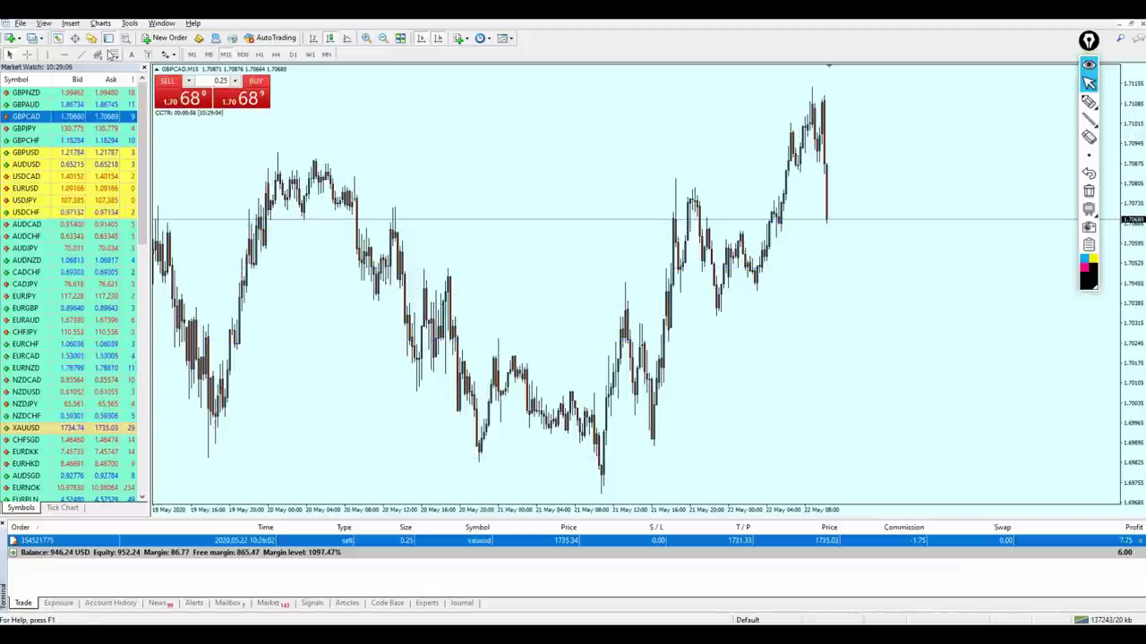
pyautogui.moveTo(717, 315); pyautogui.dragTo(815, 87)
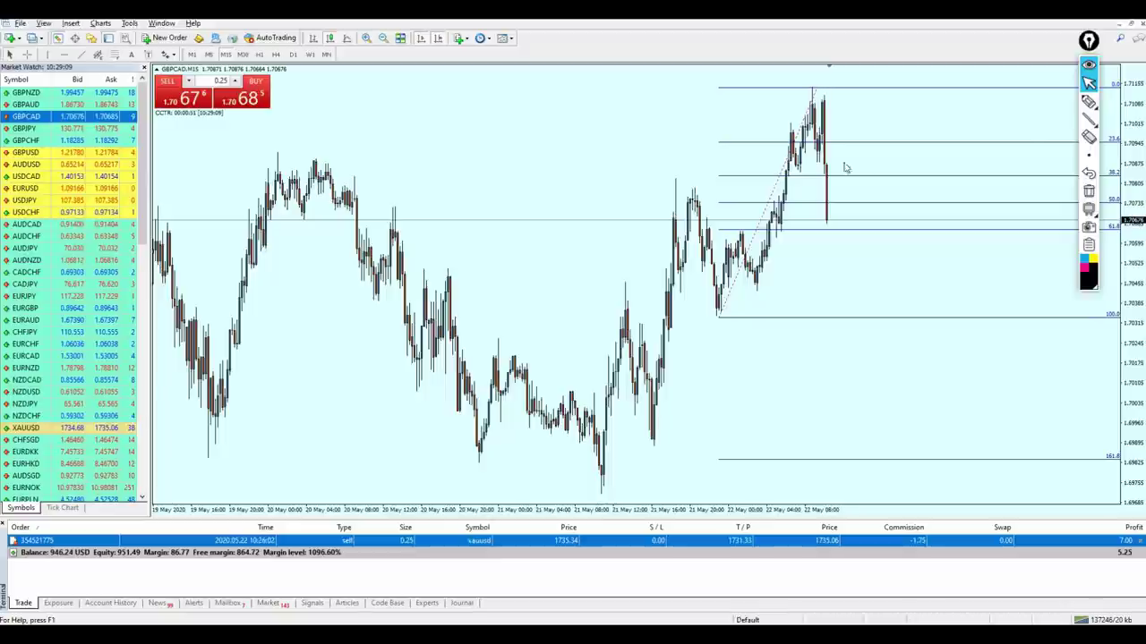
# Circle the 61.8 level, sketch the support line leading to it, label its touches S1 and S2, and clear the marks.
pyautogui.click(1088, 103)
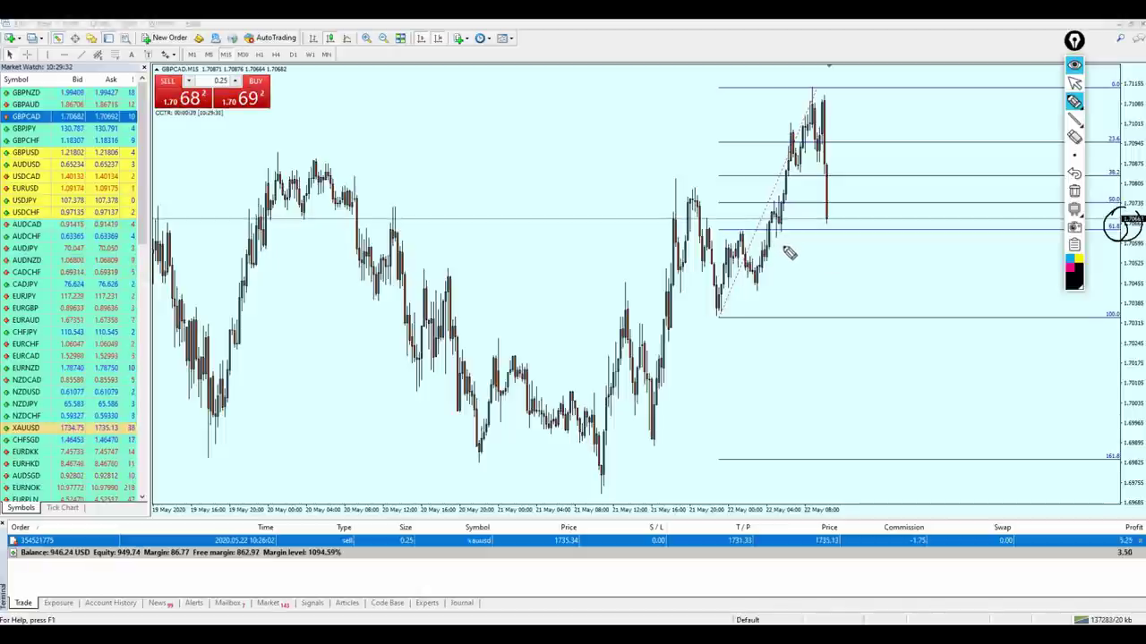
pyautogui.moveTo(300, 234)
pyautogui.mouseDown()
pyautogui.moveTo(322, 215)
pyautogui.moveTo(268, 225)
pyautogui.moveTo(346, 215)
pyautogui.mouseUp()
pyautogui.moveTo(268, 220)
pyautogui.mouseDown()
pyautogui.moveTo(742, 230)
pyautogui.moveTo(768, 245)
pyautogui.moveTo(788, 289)
pyautogui.moveTo(822, 294)
pyautogui.mouseUp()
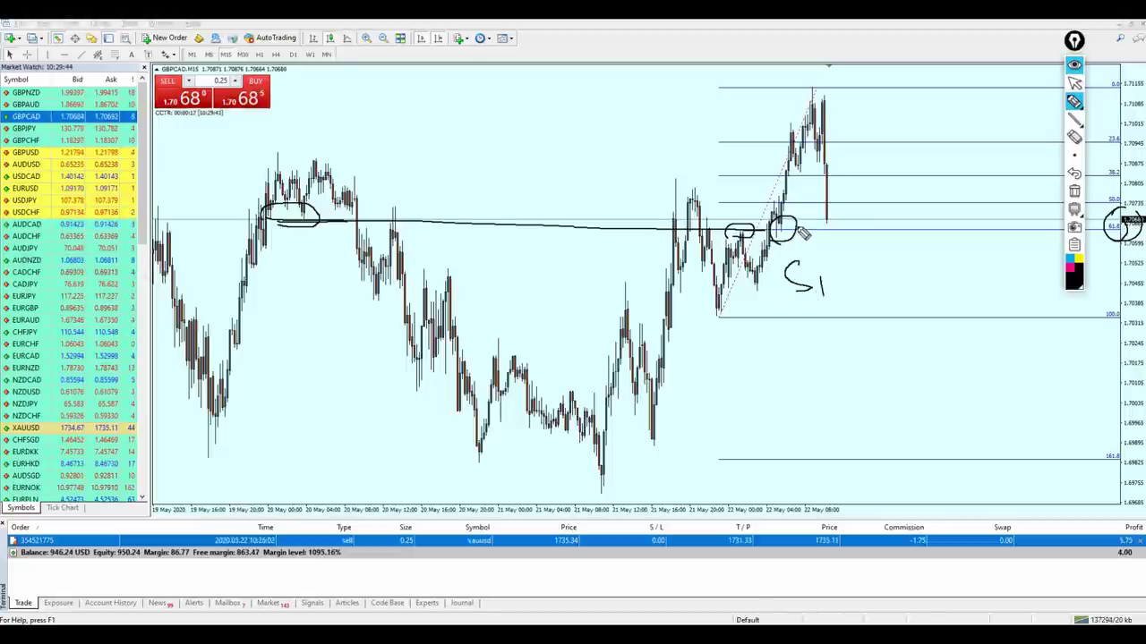
pyautogui.moveTo(832, 213)
pyautogui.mouseDown()
pyautogui.moveTo(819, 231)
pyautogui.moveTo(832, 215)
pyautogui.moveTo(852, 281)
pyautogui.moveTo(871, 279)
pyautogui.mouseUp()
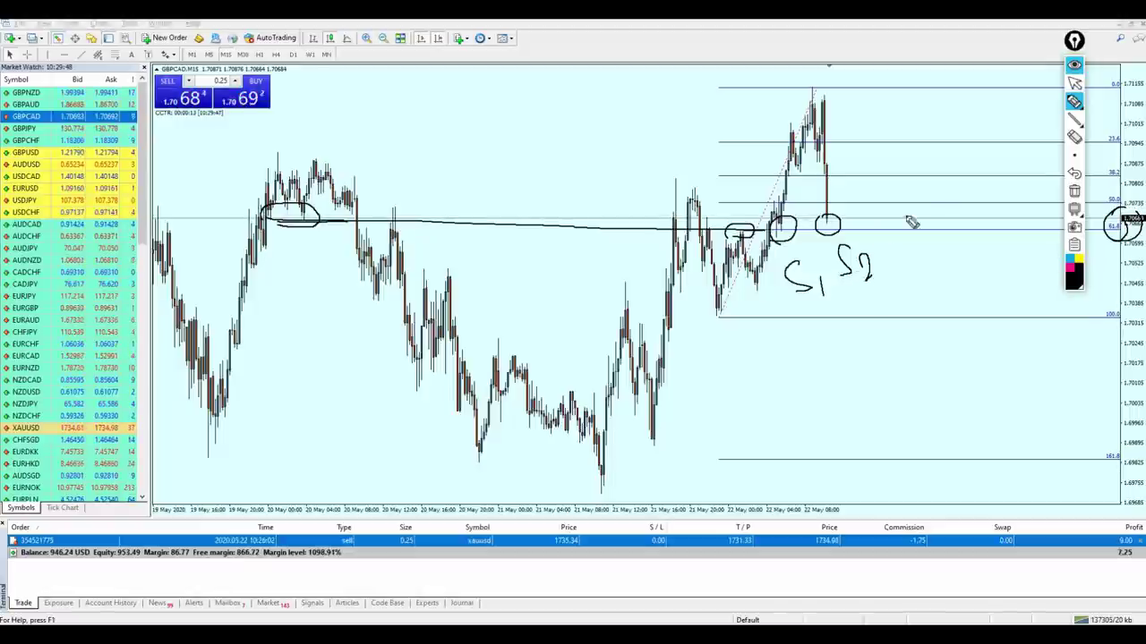
pyautogui.click(1074, 82)
pyautogui.click(1074, 190)
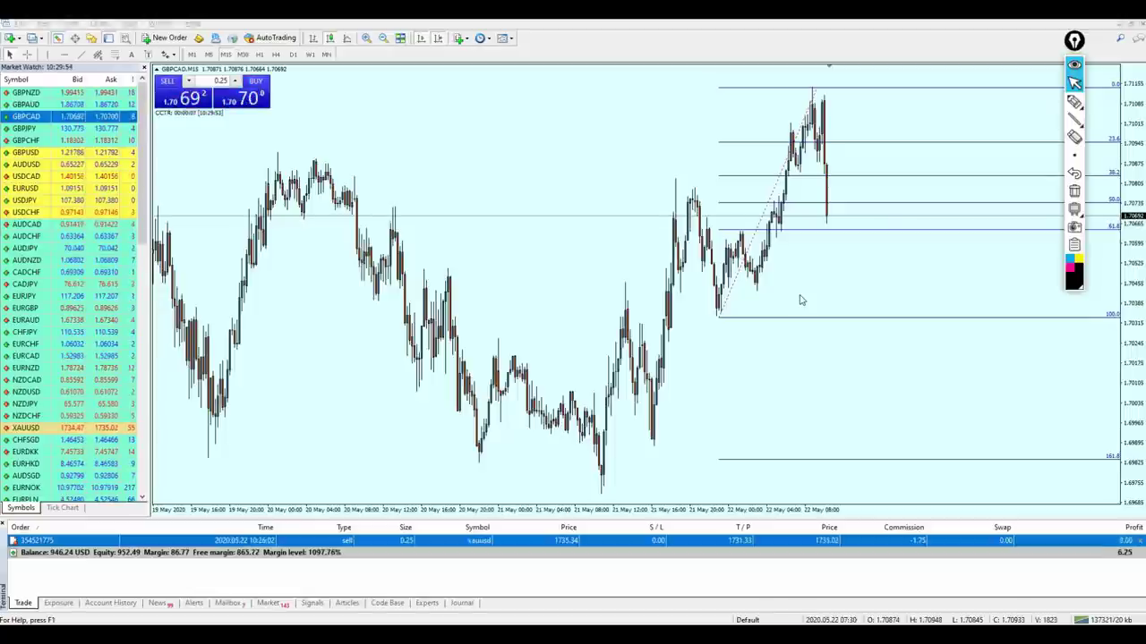
# Sketch a candle falling below the 61.8 level and a rising trend curve from the 21 May low, and clear the sketches.
pyautogui.click(1074, 101)
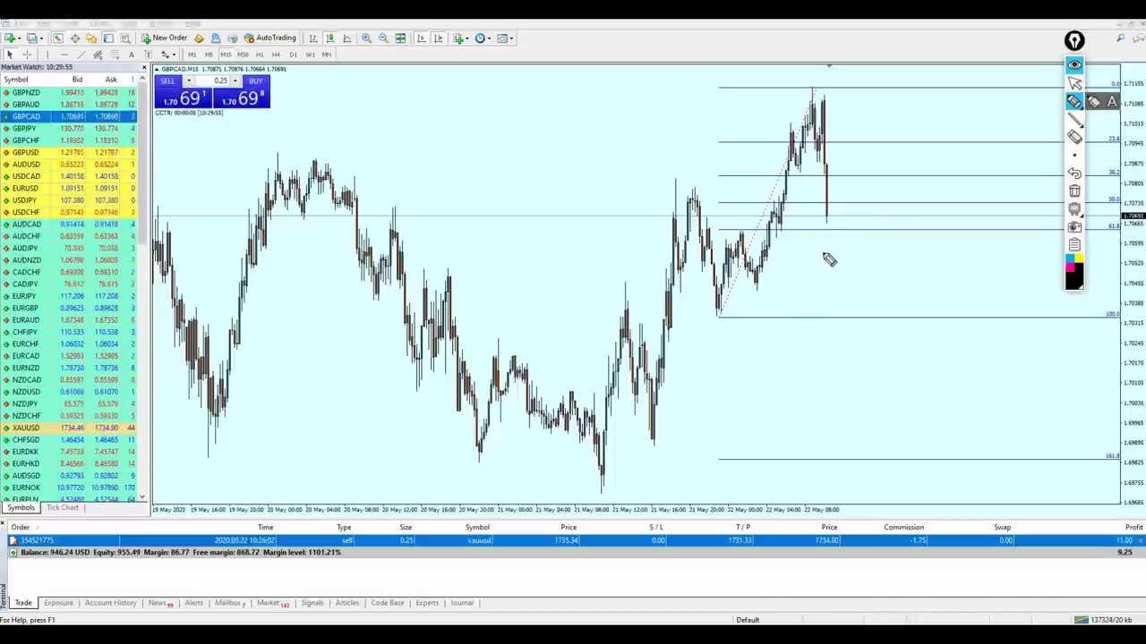
pyautogui.moveTo(827, 230); pyautogui.dragTo(832, 284)
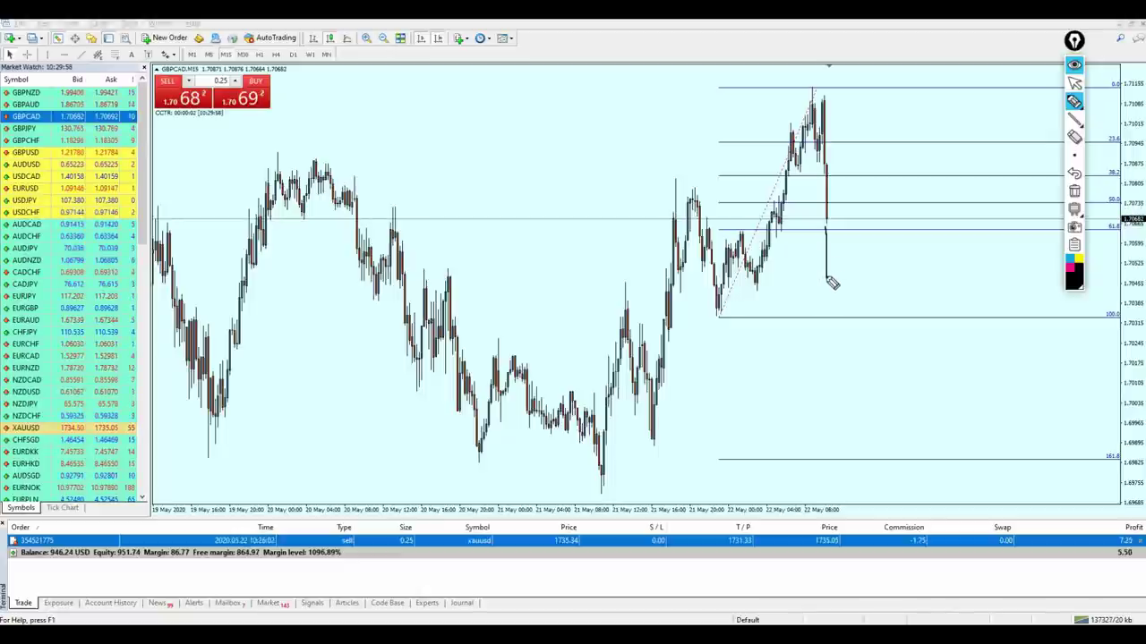
pyautogui.moveTo(831, 260); pyautogui.dragTo(829, 231)
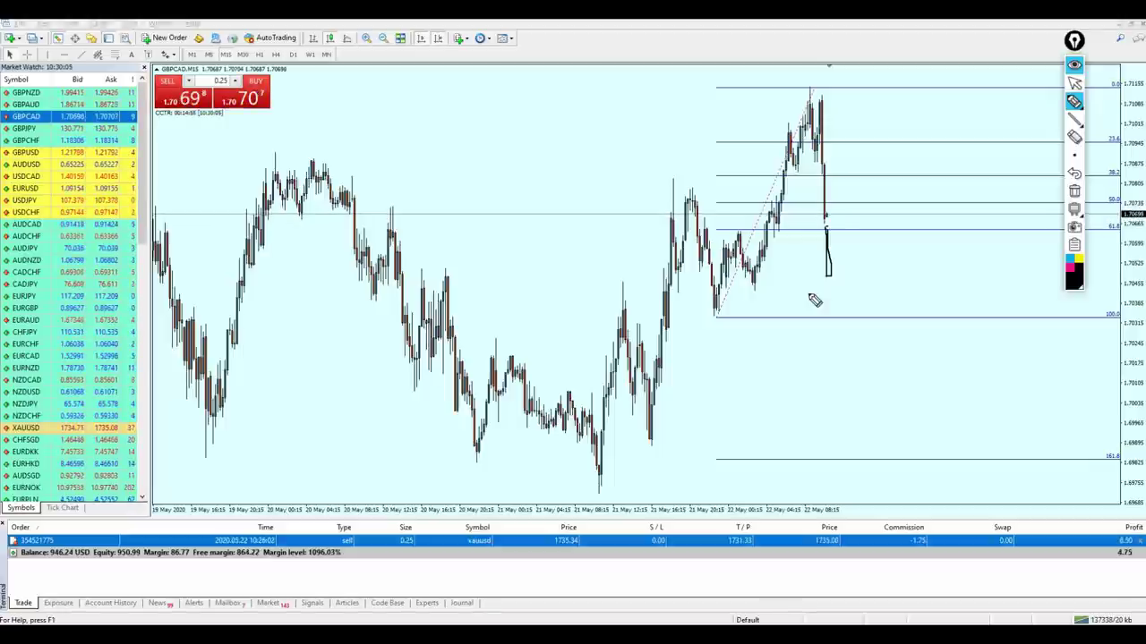
pyautogui.moveTo(604, 486)
pyautogui.mouseDown()
pyautogui.moveTo(788, 277)
pyautogui.moveTo(915, 92)
pyautogui.mouseUp()
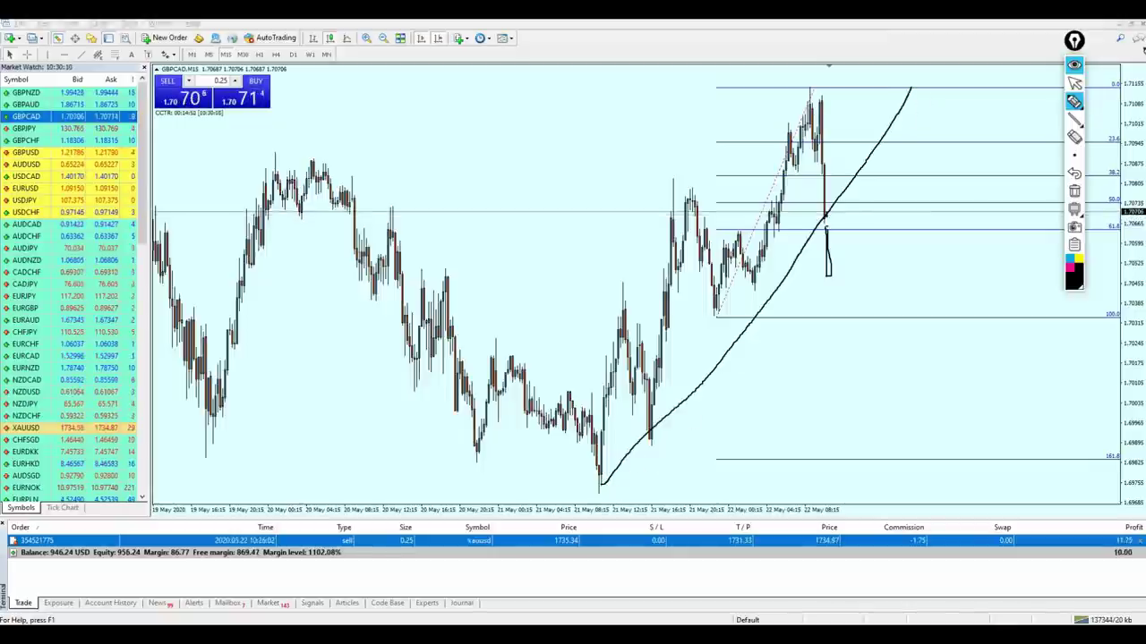
pyautogui.click(1077, 83)
pyautogui.click(1074, 190)
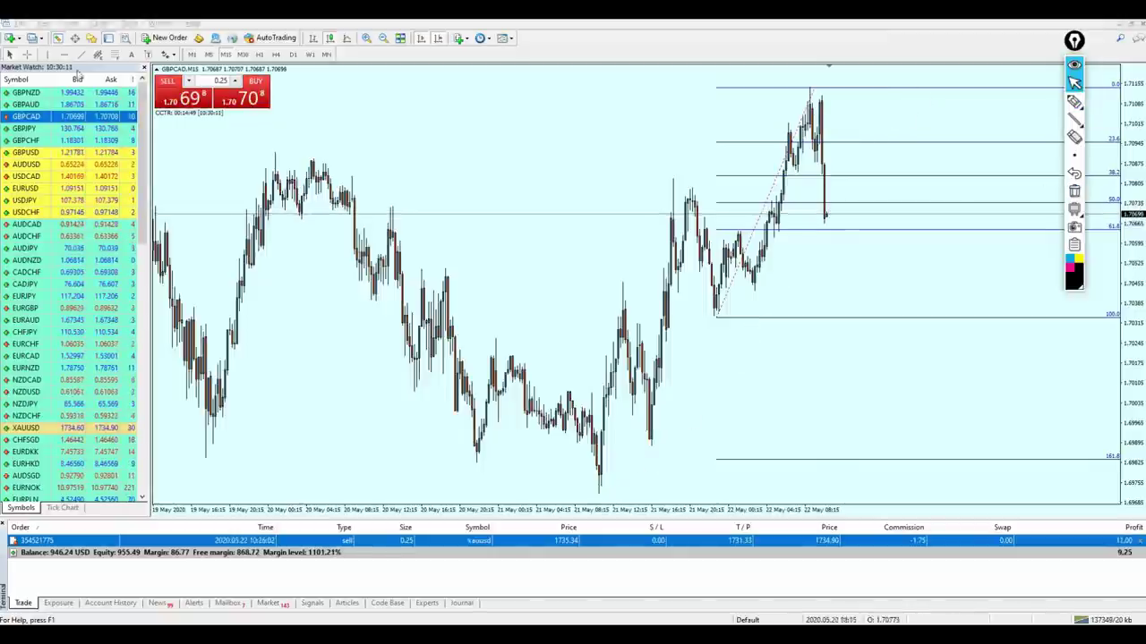
# Draw a rising trendline on GBPCAD from the 21 May low along the higher lows beneath the price.
pyautogui.click(80, 54)
pyautogui.moveTo(601, 489); pyautogui.dragTo(790, 244)
# Sketch a drop through 61.8 to a lower support line, a pullback to the trendline and a further fall, and clear the sketch.
pyautogui.click(1074, 102)
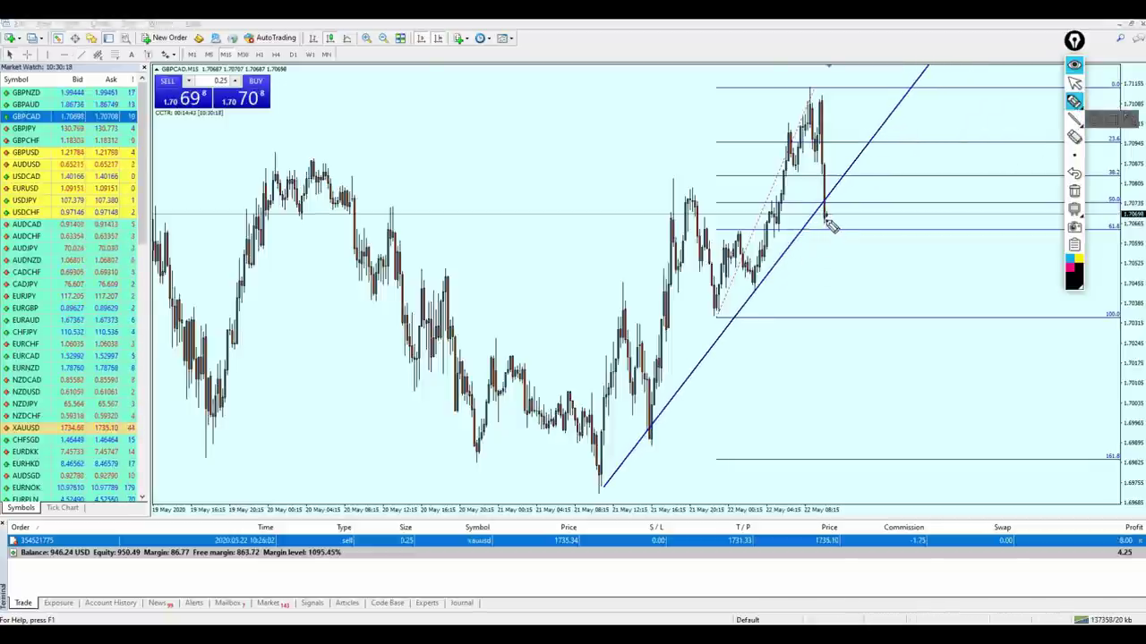
pyautogui.moveTo(820, 231); pyautogui.dragTo(849, 230)
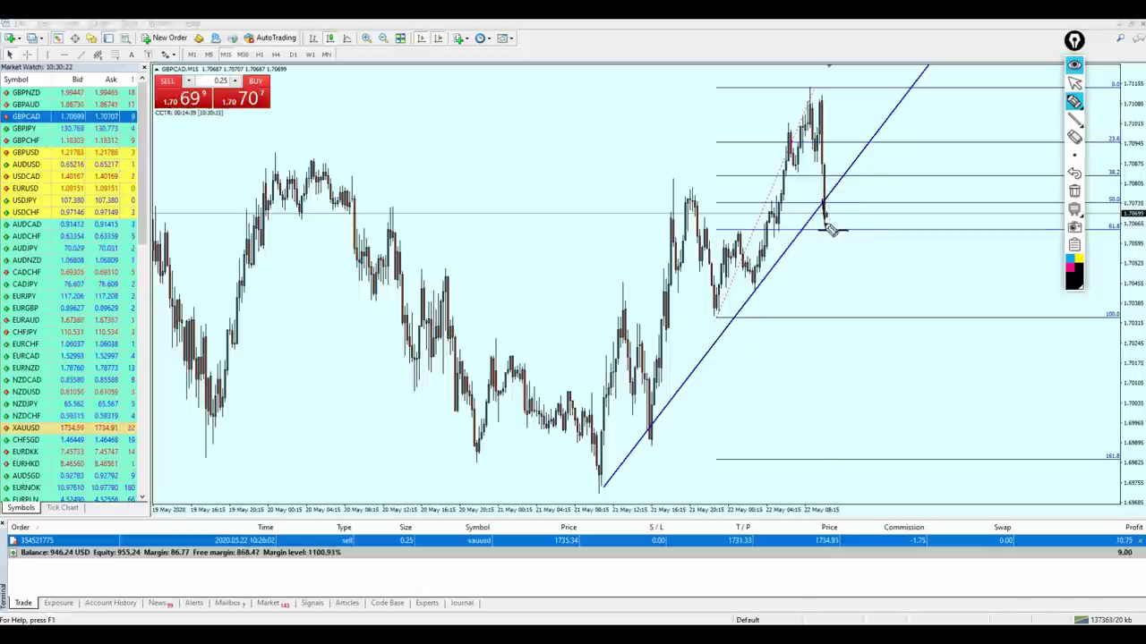
pyautogui.moveTo(827, 234); pyautogui.dragTo(830, 270)
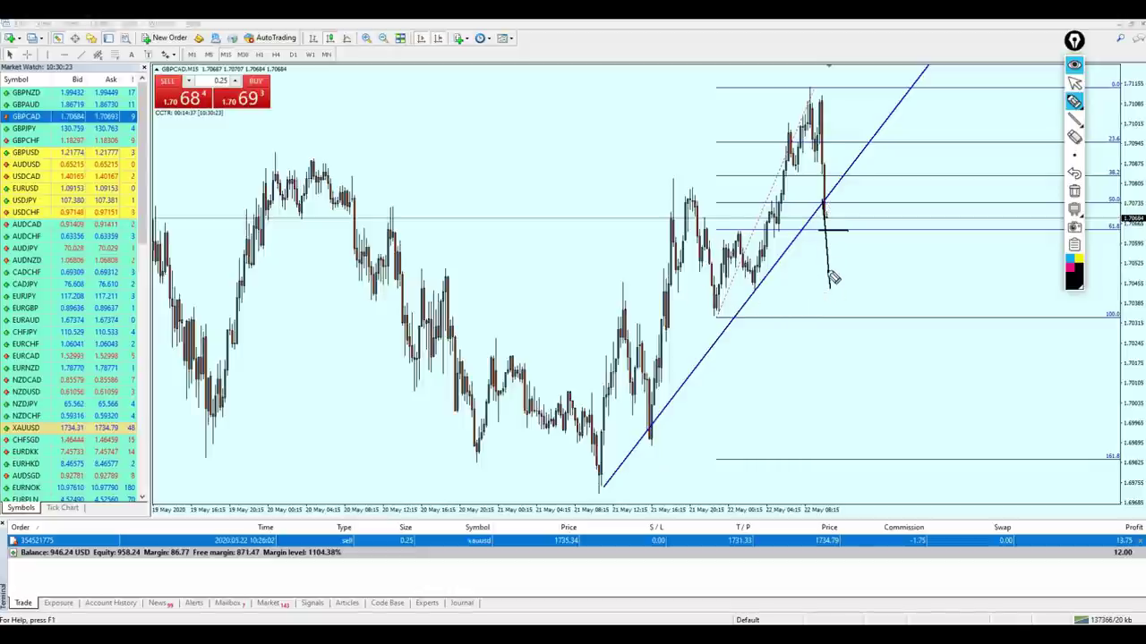
pyautogui.moveTo(734, 288); pyautogui.dragTo(864, 289)
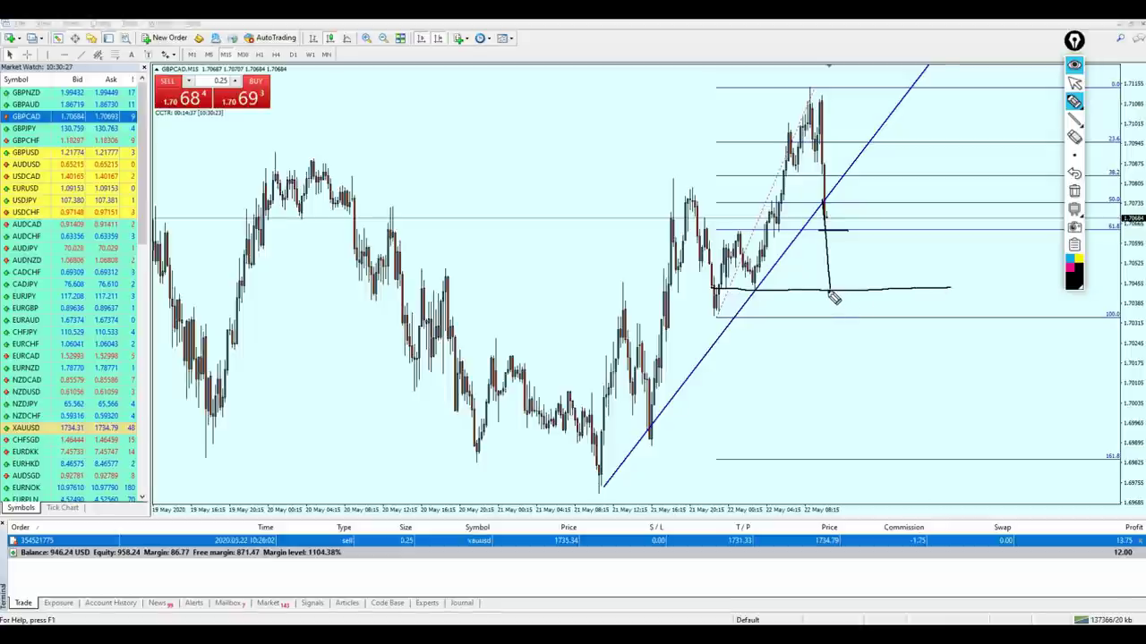
pyautogui.moveTo(849, 283)
pyautogui.mouseDown()
pyautogui.moveTo(869, 225)
pyautogui.moveTo(859, 190)
pyautogui.mouseUp()
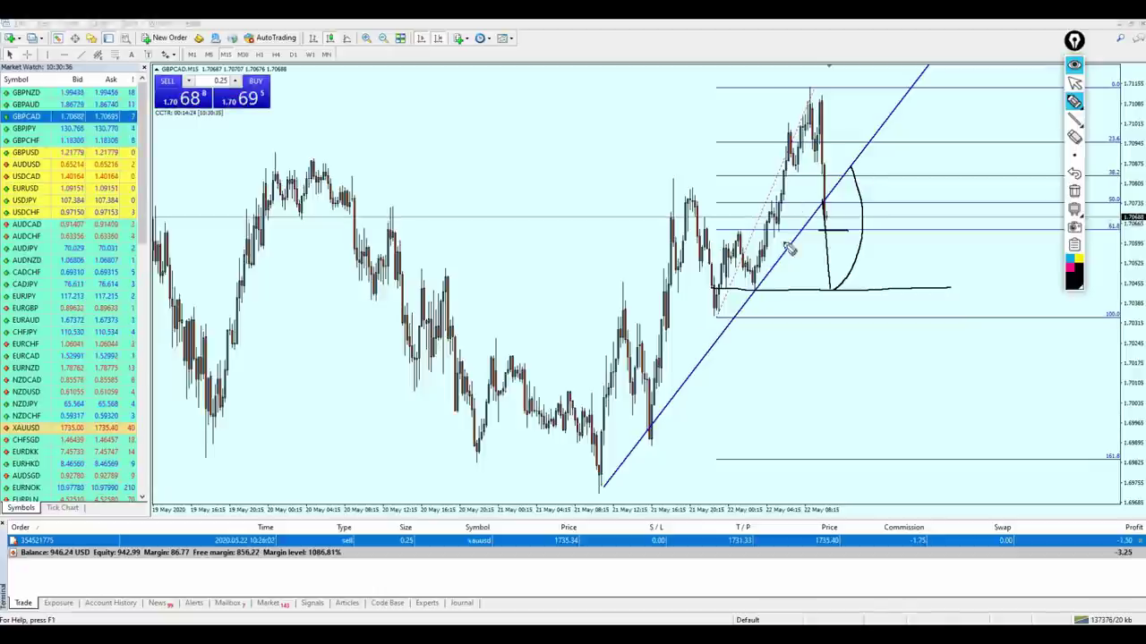
pyautogui.moveTo(852, 168)
pyautogui.mouseDown()
pyautogui.moveTo(887, 235)
pyautogui.moveTo(900, 371)
pyautogui.mouseUp()
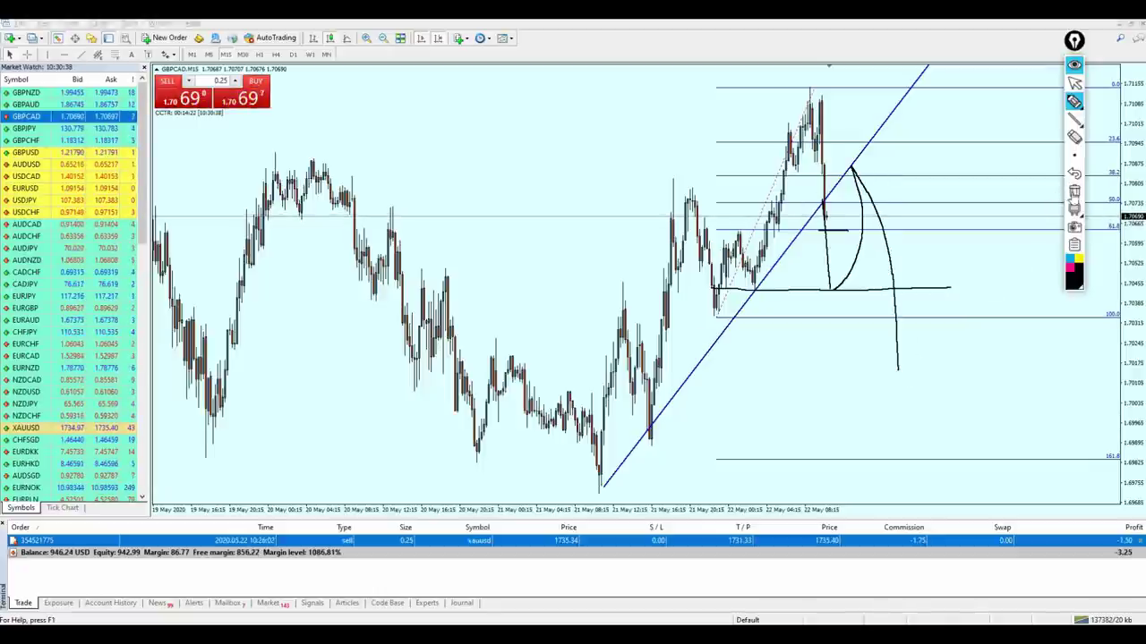
pyautogui.click(1074, 207)
pyautogui.click(1075, 82)
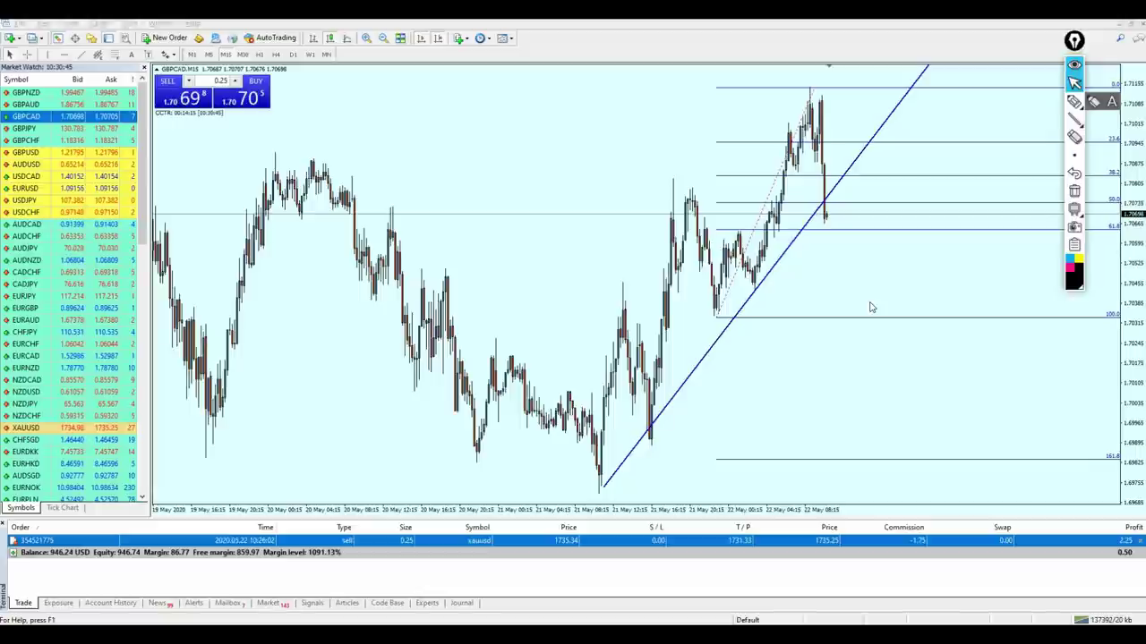
# Measure the distance from the 61.8 level to below the 100.0 level with the crosshair.
pyautogui.middleClick(834, 236)
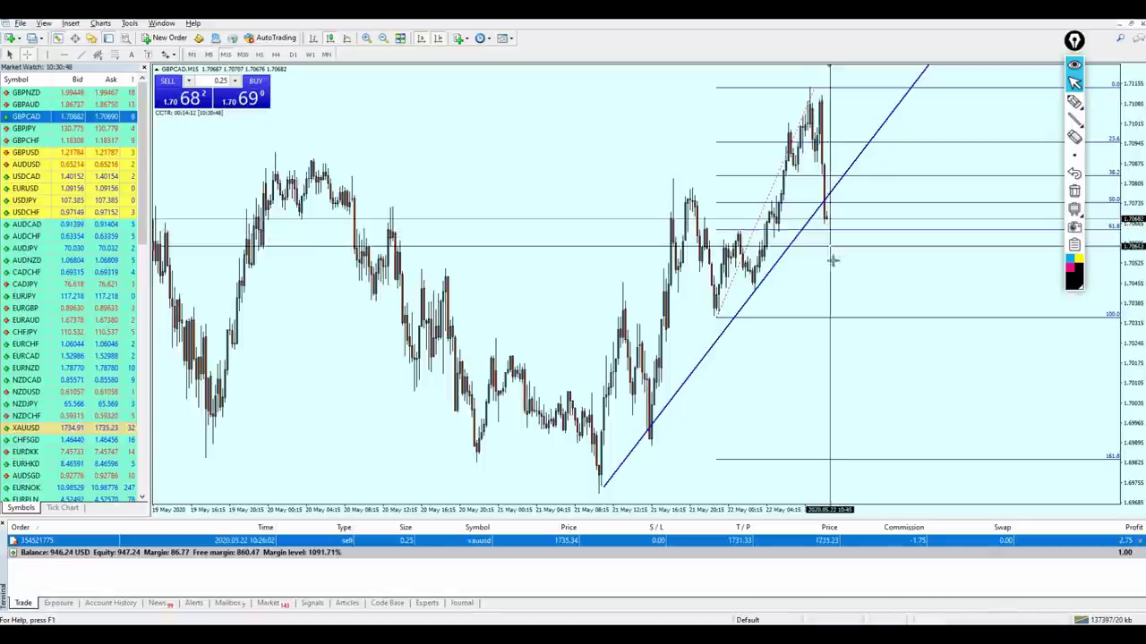
pyautogui.middleClick(816, 327)
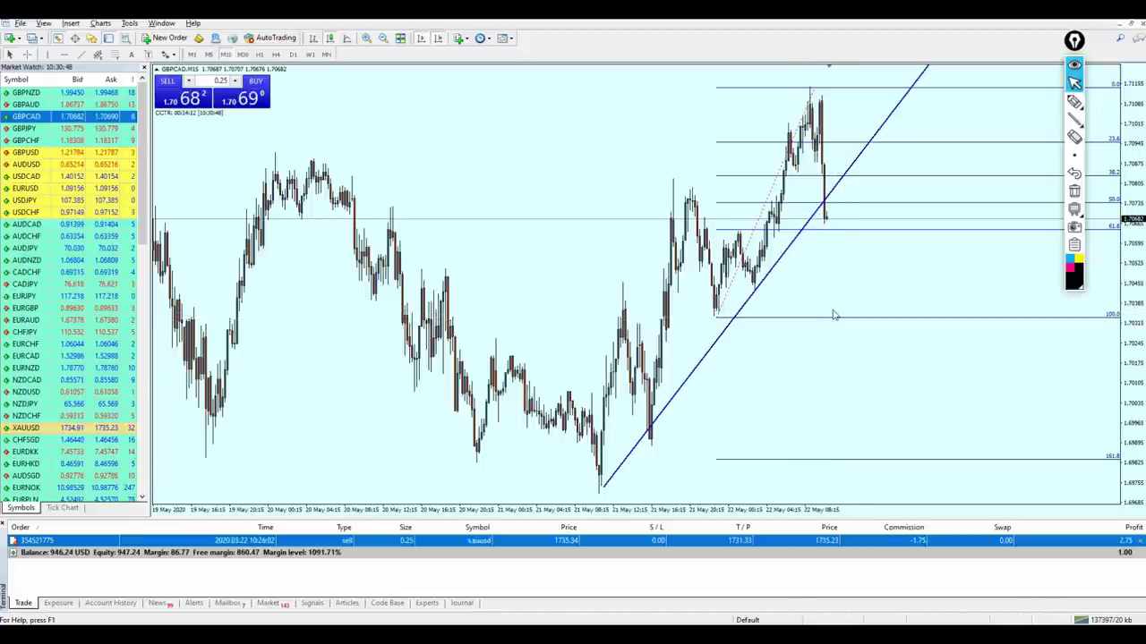
pyautogui.middleClick(826, 229)
pyautogui.moveTo(826, 231); pyautogui.dragTo(846, 340)
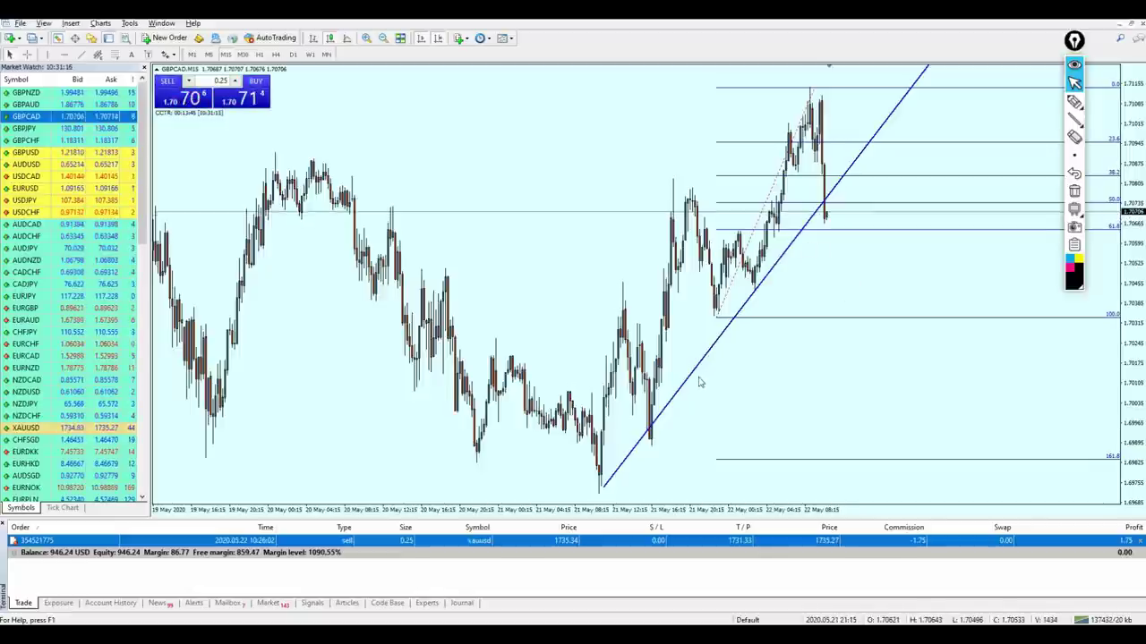
# Remove the rising trendline from GBPCAD, mark the 61.8 and 50.0 levels with short strokes, and clear the sketches.
pyautogui.hotkey('ctrl', 'z')
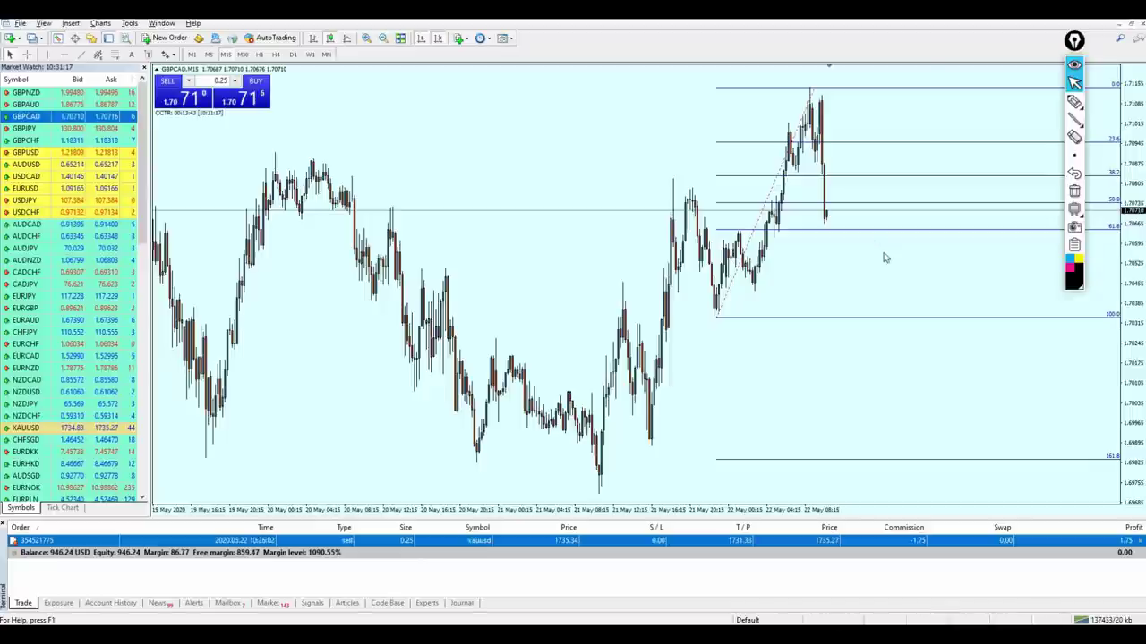
pyautogui.click(1073, 105)
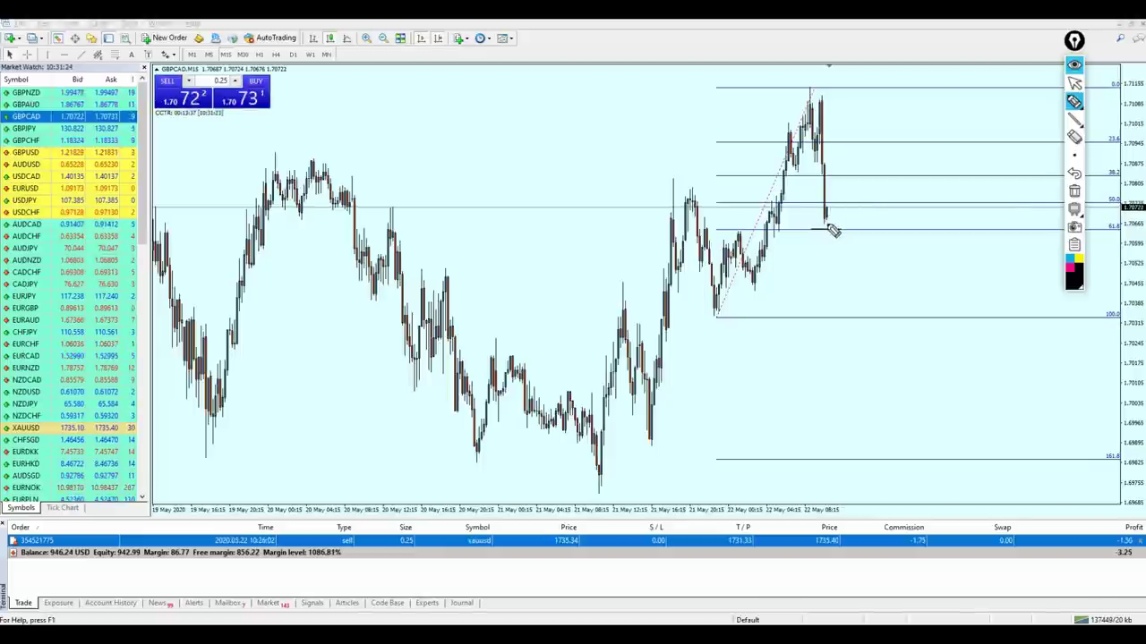
pyautogui.moveTo(763, 202); pyautogui.dragTo(793, 202)
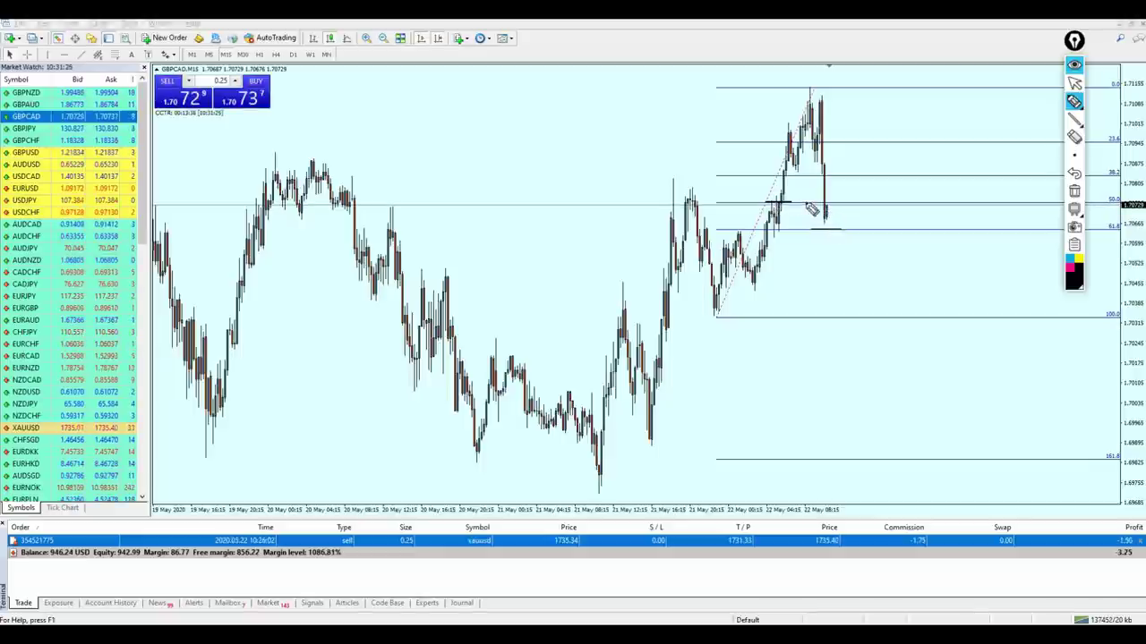
pyautogui.click(1074, 82)
pyautogui.click(1074, 190)
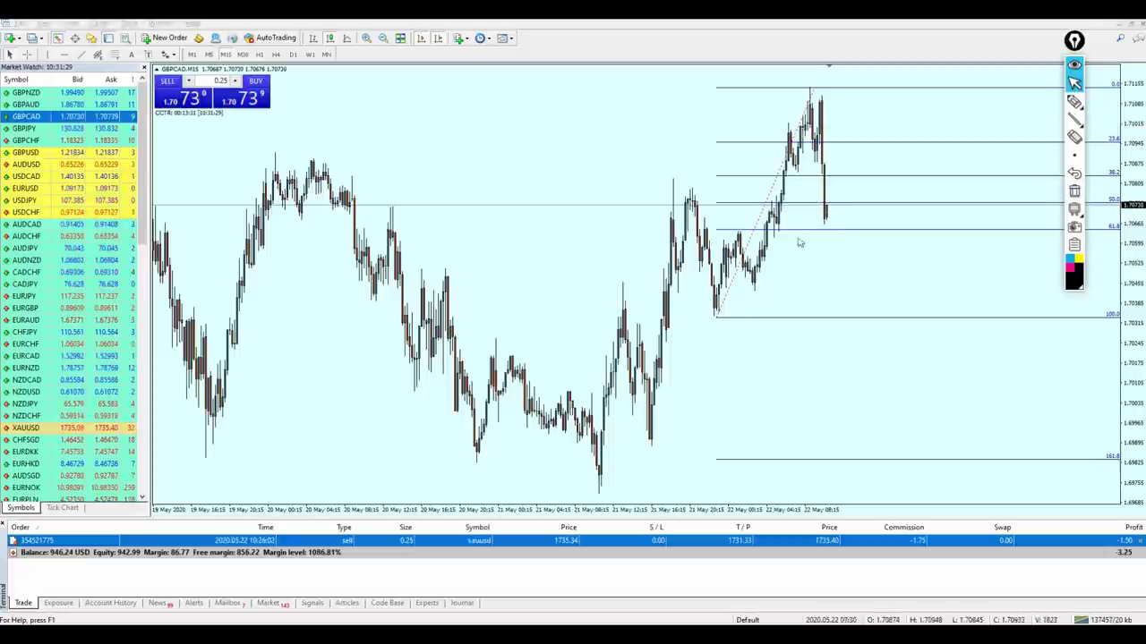
# Draw a horizontal line through the 20 May highs, colour it orange-red, and lower it to the 21 May wick high just below 38.2.
pyautogui.middleClick(790, 216)
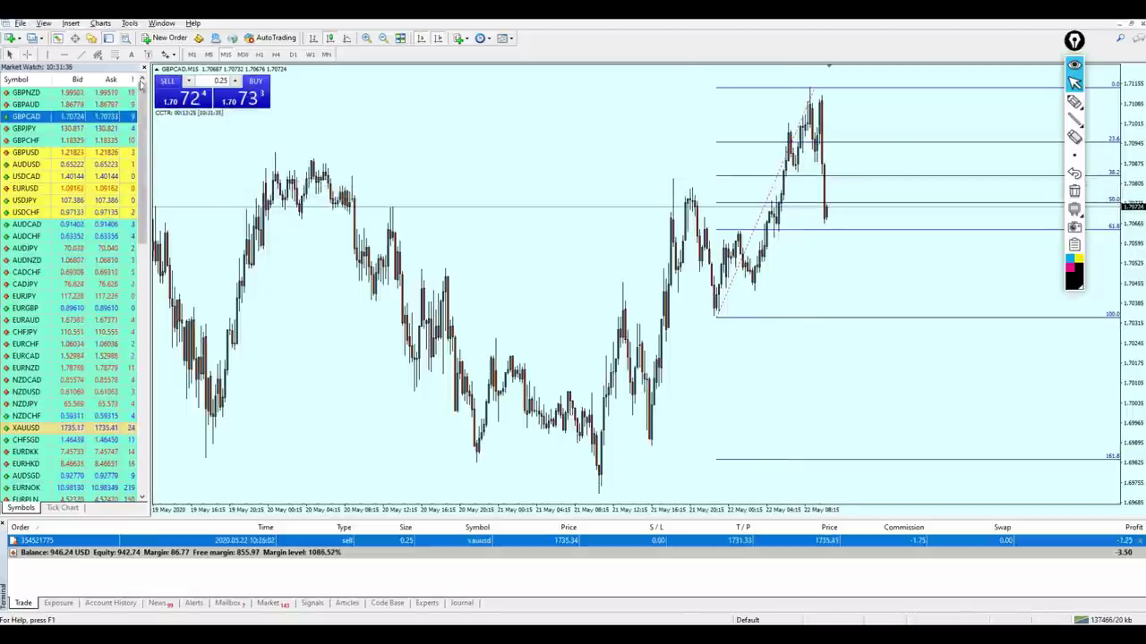
pyautogui.click(64, 56)
pyautogui.click(639, 159)
pyautogui.rightClick(638, 160)
pyautogui.click(698, 167)
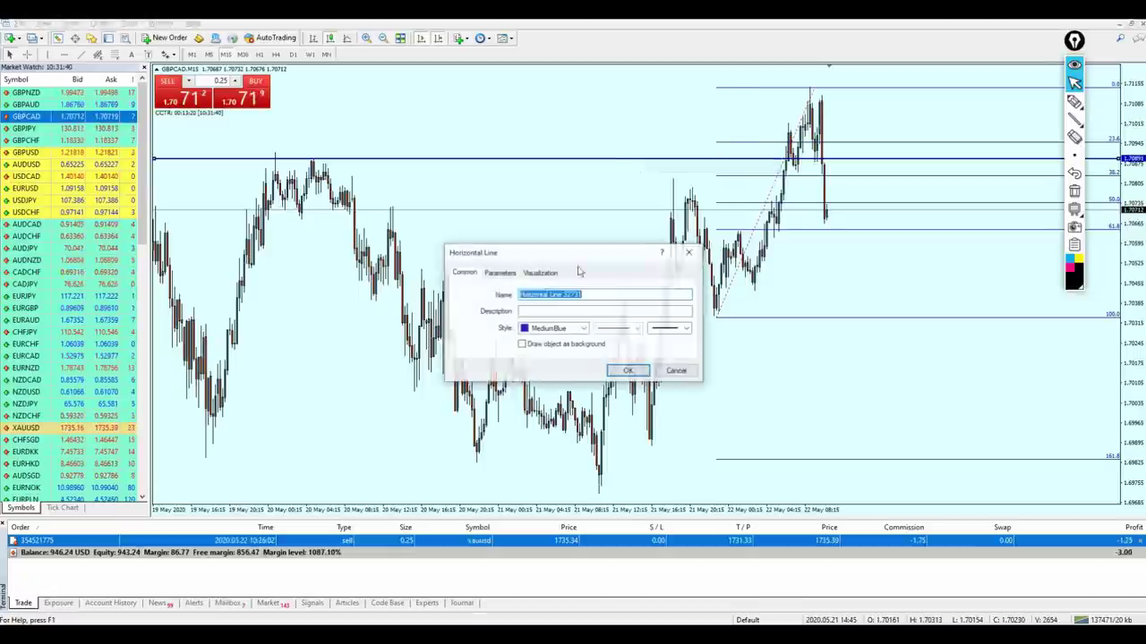
pyautogui.click(580, 328)
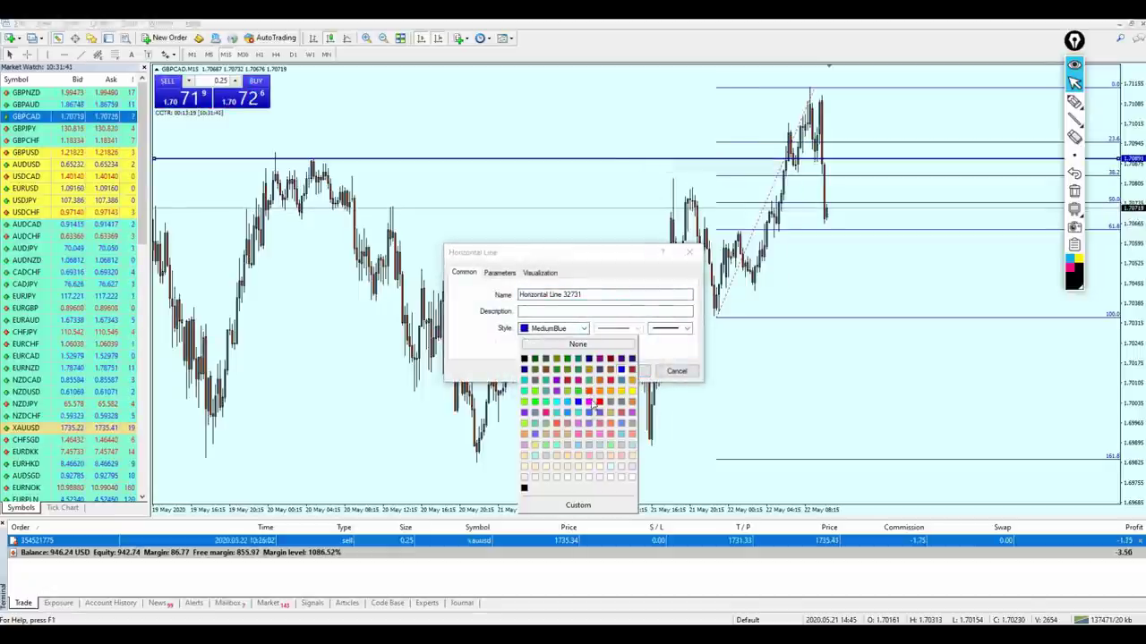
pyautogui.click(588, 395)
pyautogui.click(626, 370)
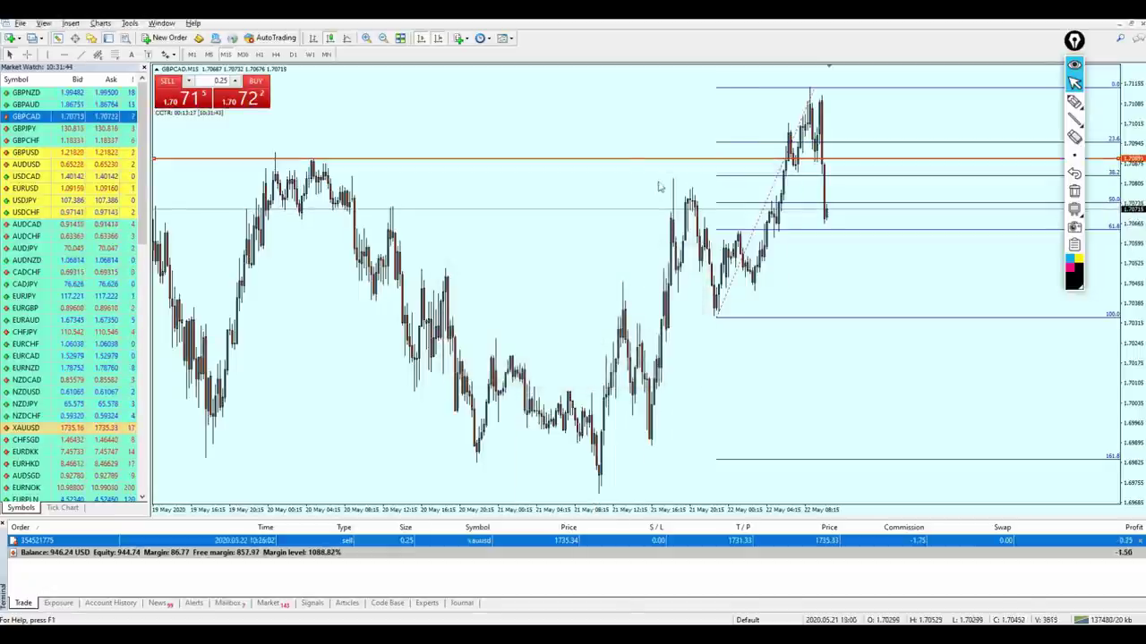
pyautogui.moveTo(632, 165); pyautogui.dragTo(619, 183)
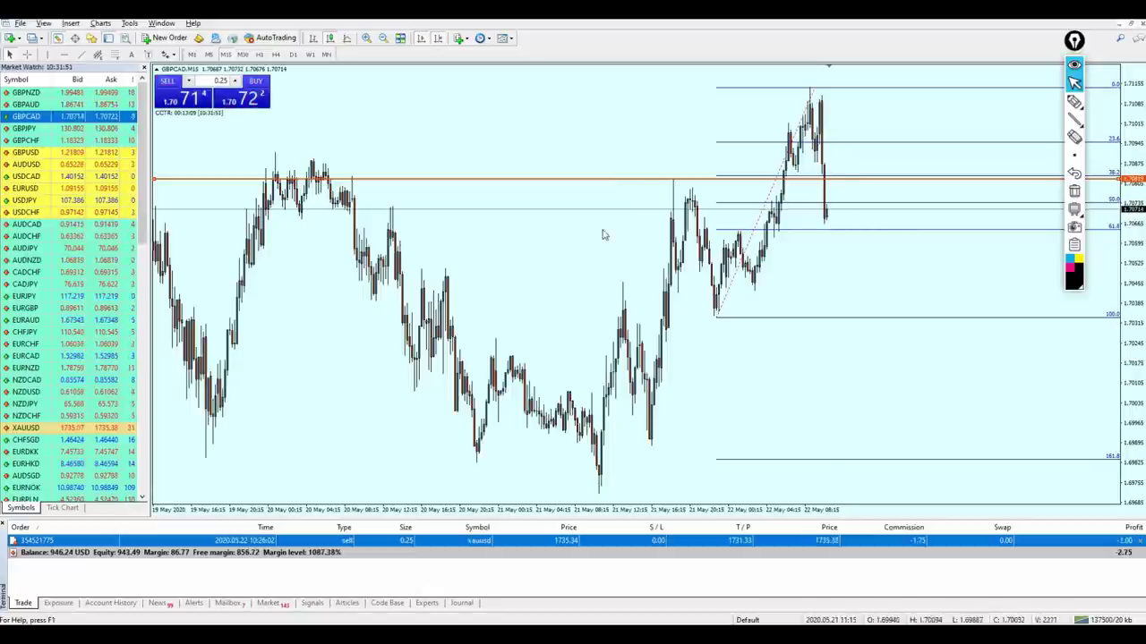
# Circle the two tops on the orange-red line, sketch a bounce up to it, circle the 38.2 and 50.0 labels, and clear the sketches.
pyautogui.click(1074, 101)
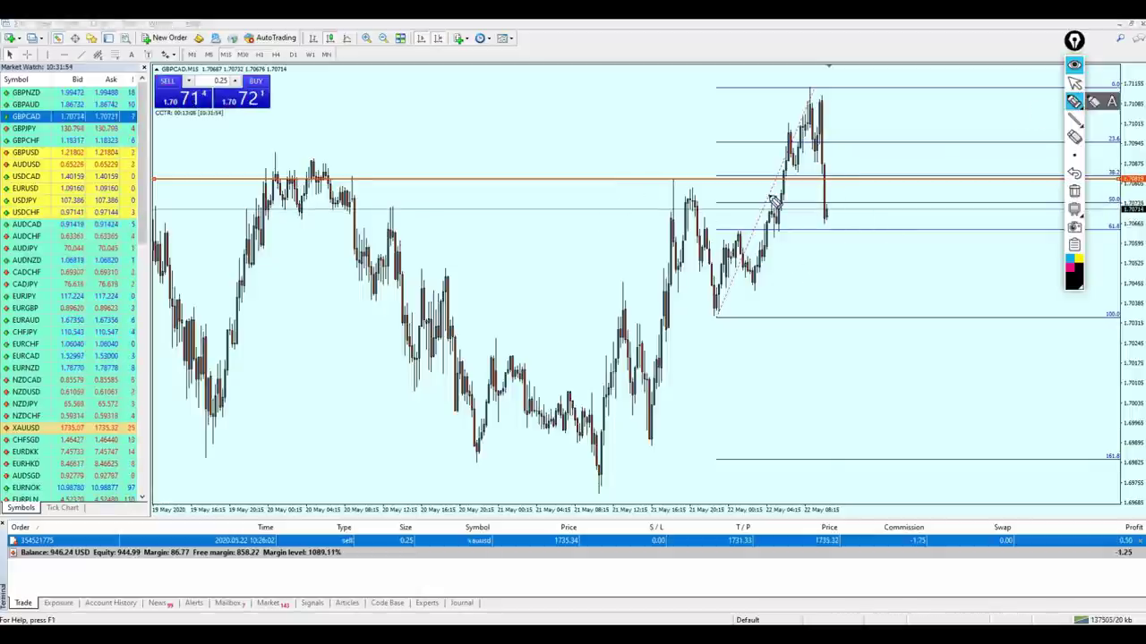
pyautogui.moveTo(680, 158)
pyautogui.mouseDown()
pyautogui.moveTo(638, 180)
pyautogui.moveTo(670, 157)
pyautogui.mouseUp()
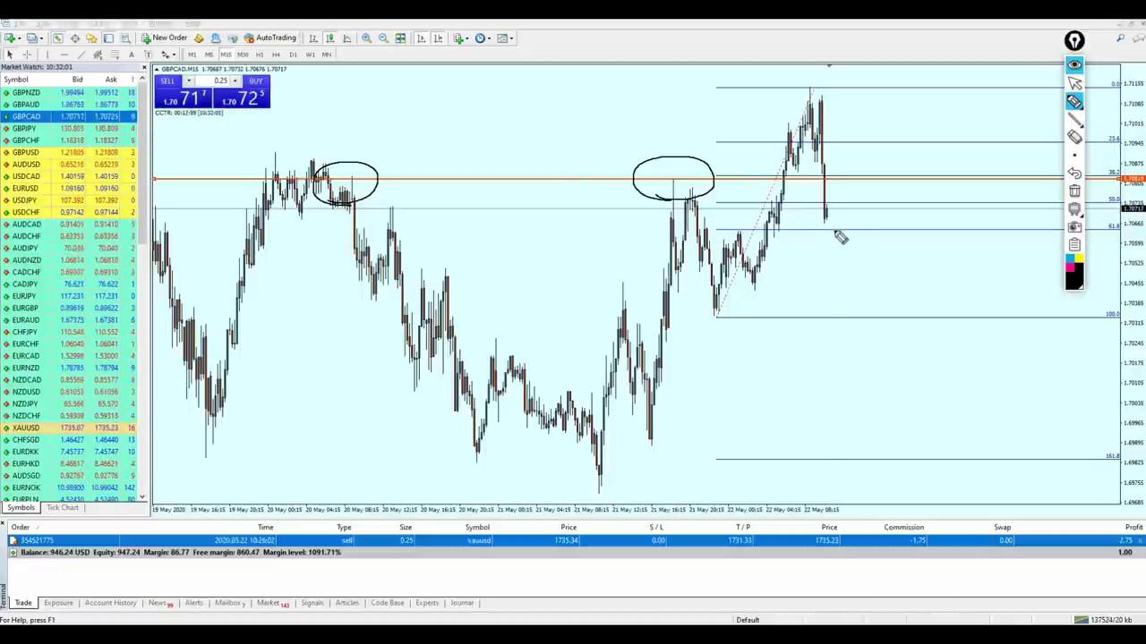
pyautogui.moveTo(832, 222); pyautogui.dragTo(847, 185)
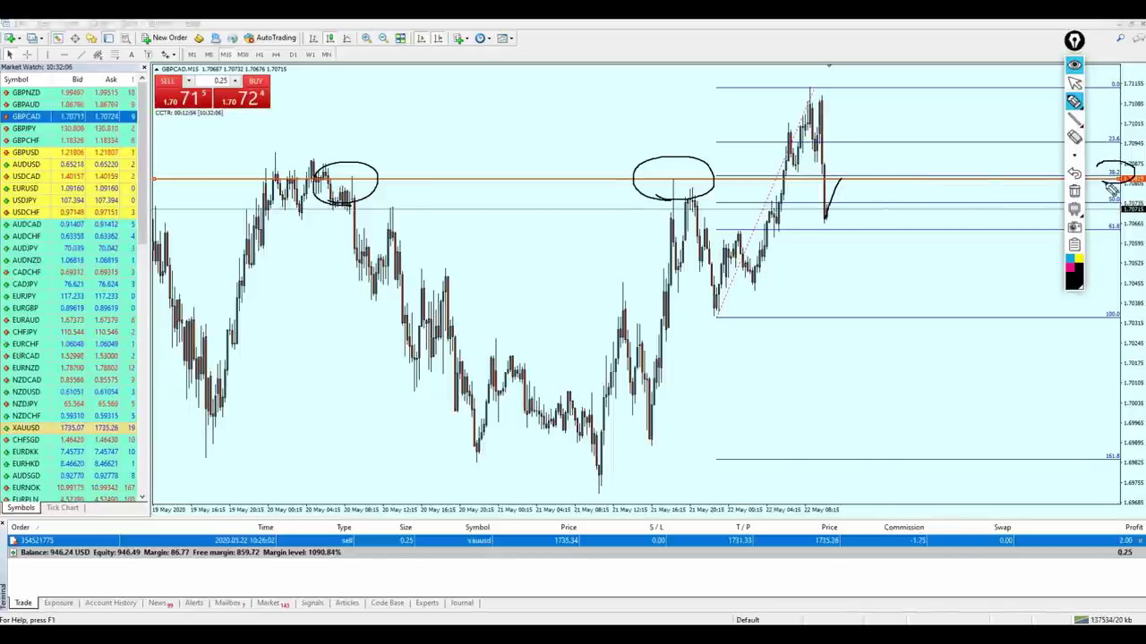
pyautogui.moveTo(1125, 197); pyautogui.dragTo(1125, 200)
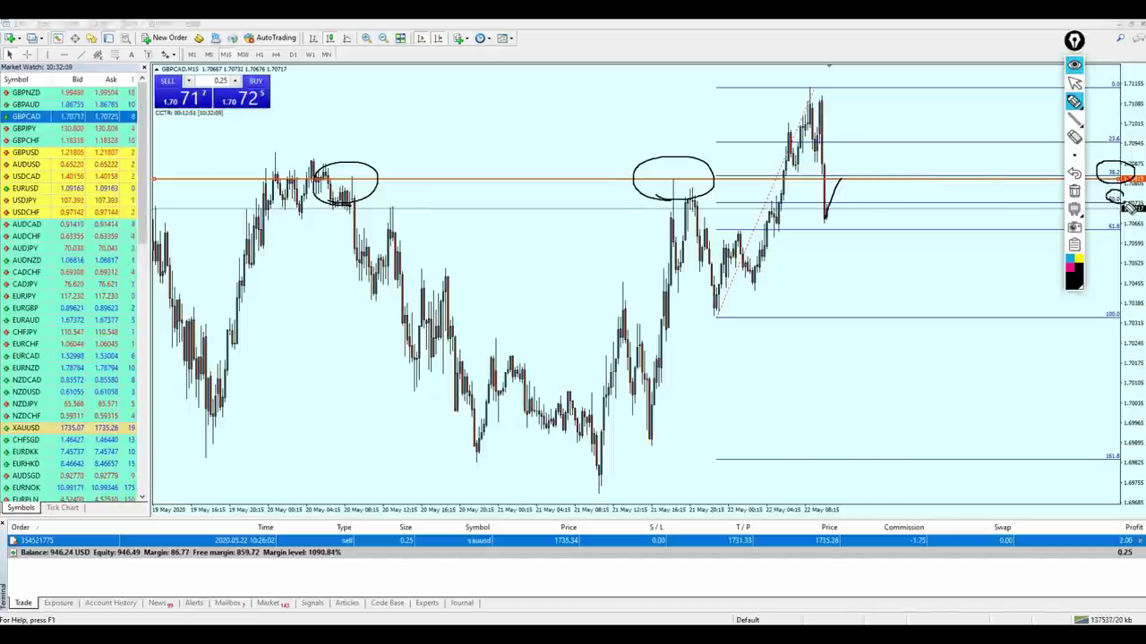
pyautogui.click(1074, 191)
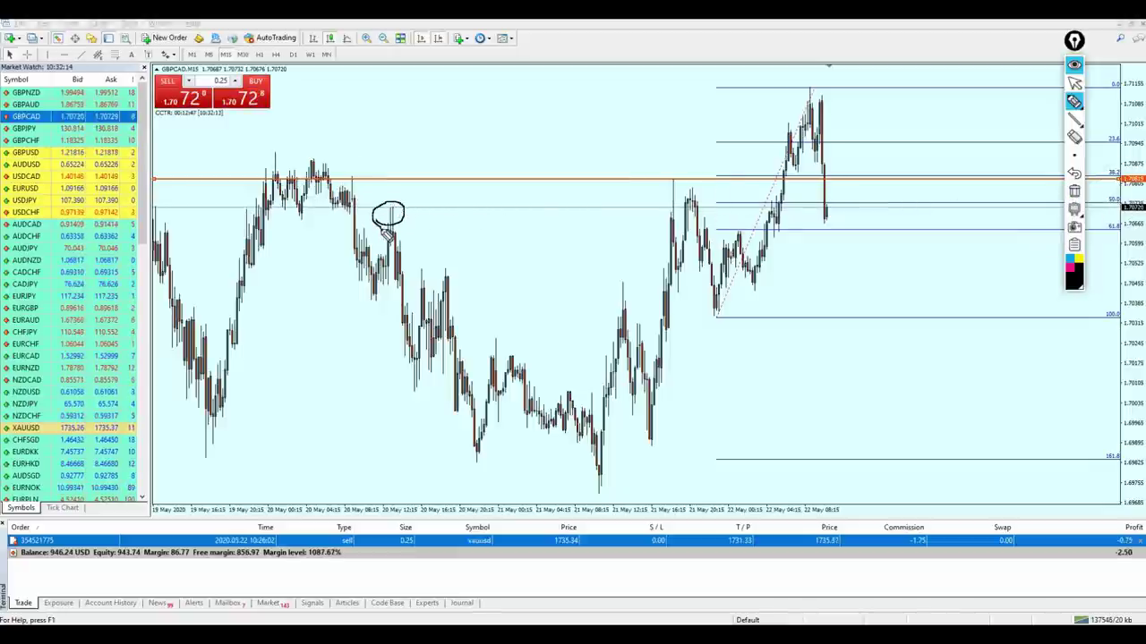
# Circle the 20 and 21 May tops, join them with a line, outline both peaks, and clear the sketches.
pyautogui.moveTo(317, 206)
pyautogui.mouseDown()
pyautogui.moveTo(295, 128)
pyautogui.moveTo(313, 202)
pyautogui.mouseUp()
pyautogui.moveTo(417, 181); pyautogui.dragTo(632, 179)
pyautogui.moveTo(682, 216)
pyautogui.mouseDown()
pyautogui.moveTo(650, 202)
pyautogui.moveTo(666, 222)
pyautogui.mouseUp()
pyautogui.moveTo(160, 315)
pyautogui.mouseDown()
pyautogui.moveTo(304, 172)
pyautogui.moveTo(369, 258)
pyautogui.mouseUp()
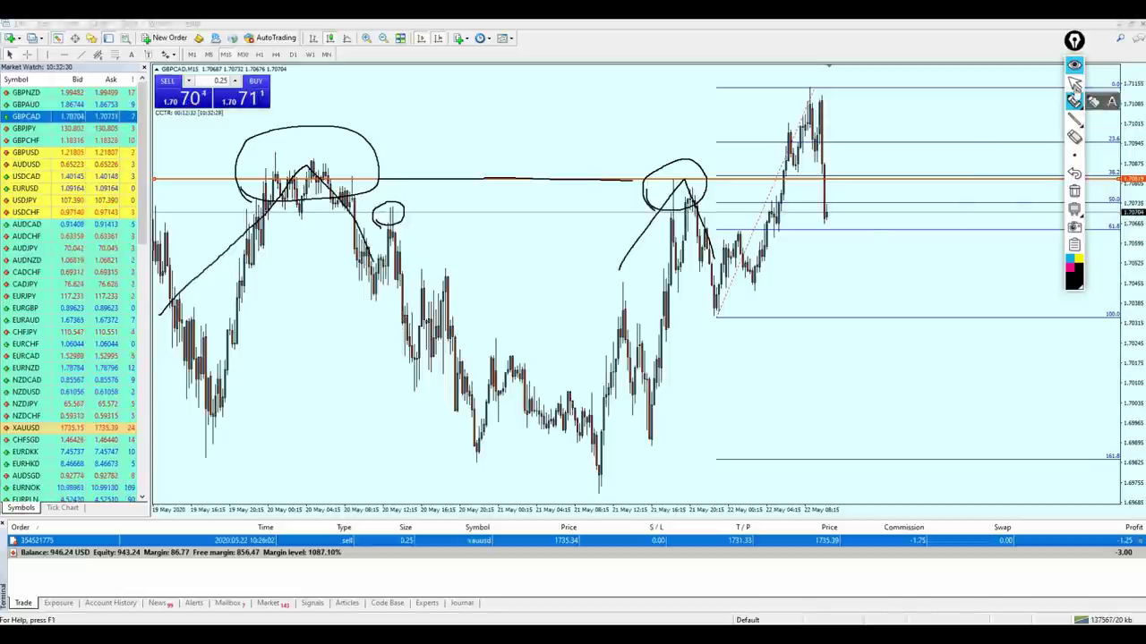
pyautogui.click(1074, 83)
pyautogui.click(1074, 191)
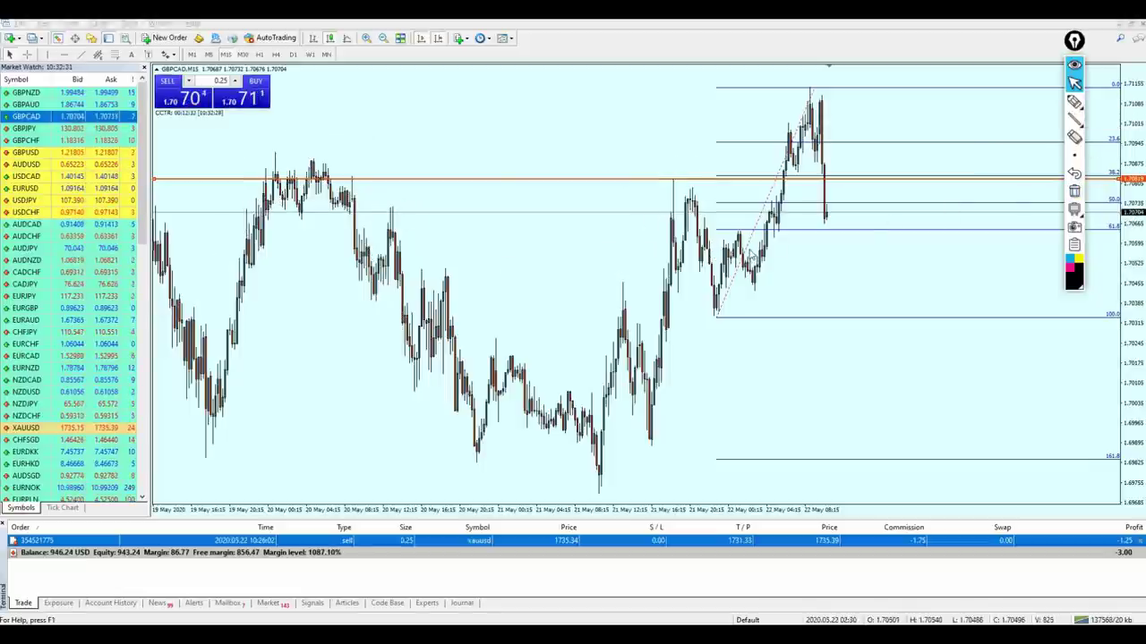
# Inspect the orange-red line against the 38.2 level with the crosshair, and remove the line.
pyautogui.middleClick(657, 188)
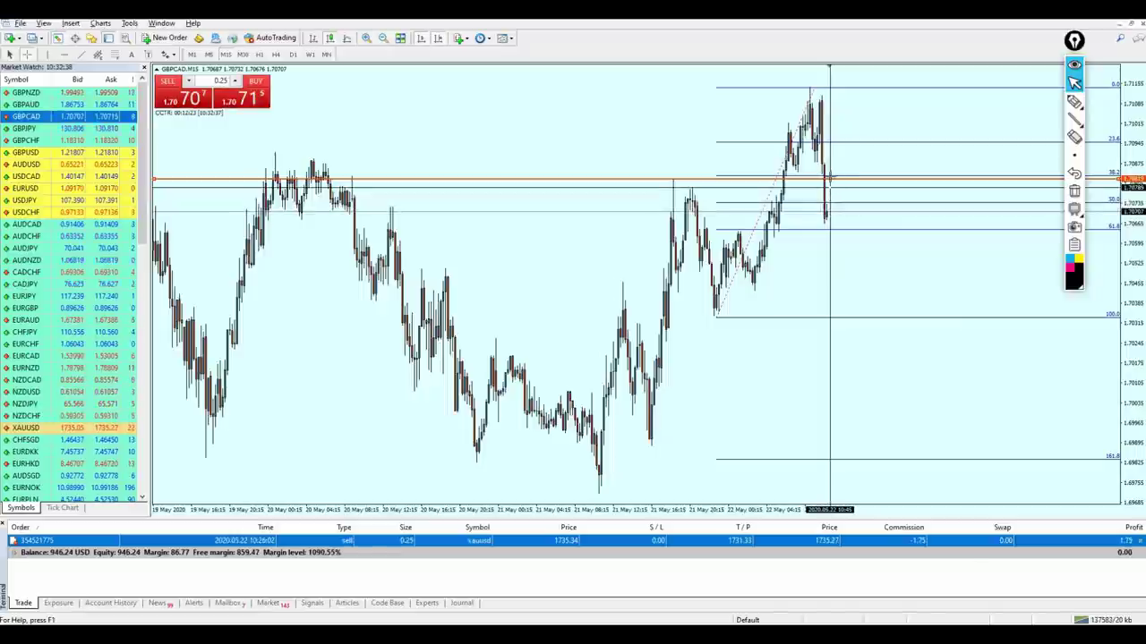
pyautogui.click(835, 182)
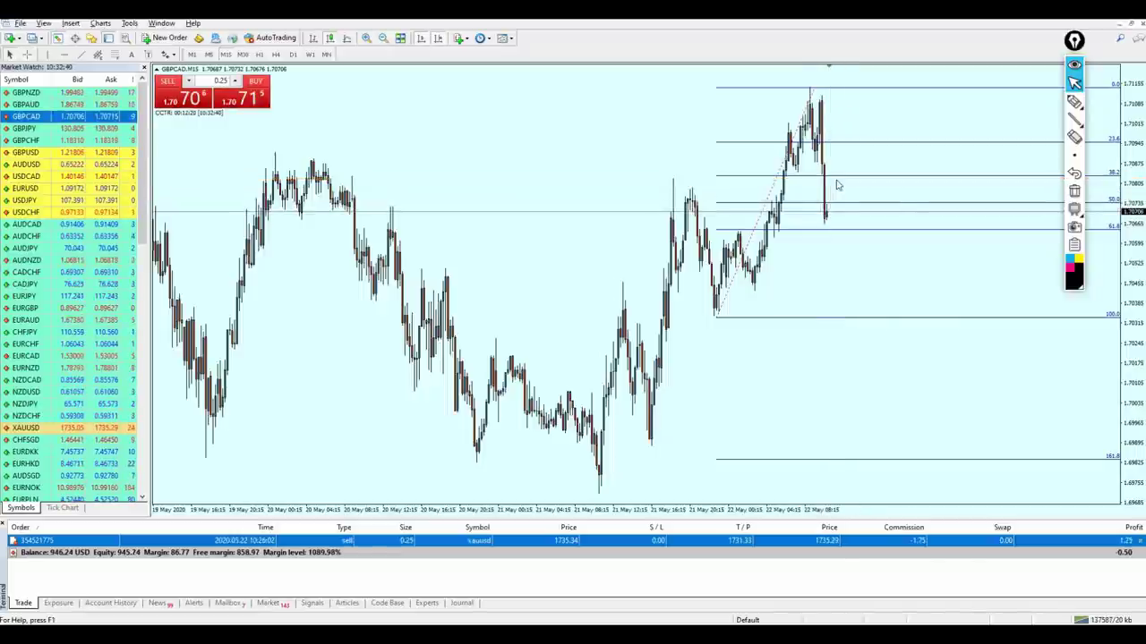
pyautogui.middleClick(800, 181)
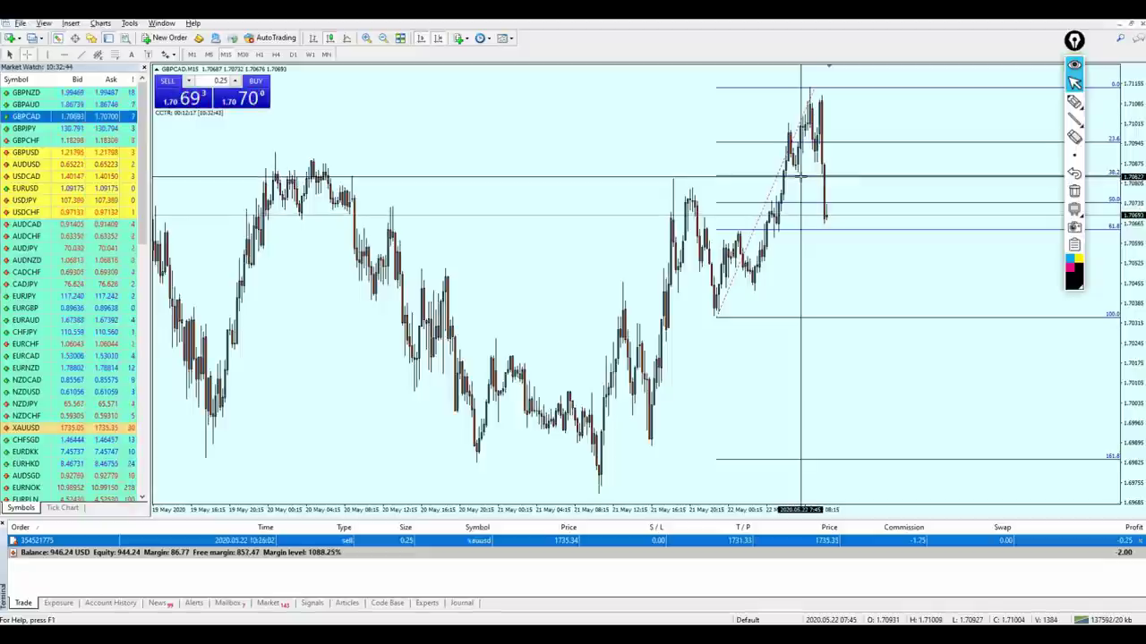
# Sketch an underline along the 61.8 level beneath the latest candle, and clear it.
pyautogui.click(1074, 101)
pyautogui.moveTo(765, 234); pyautogui.dragTo(858, 227)
pyautogui.click(1074, 82)
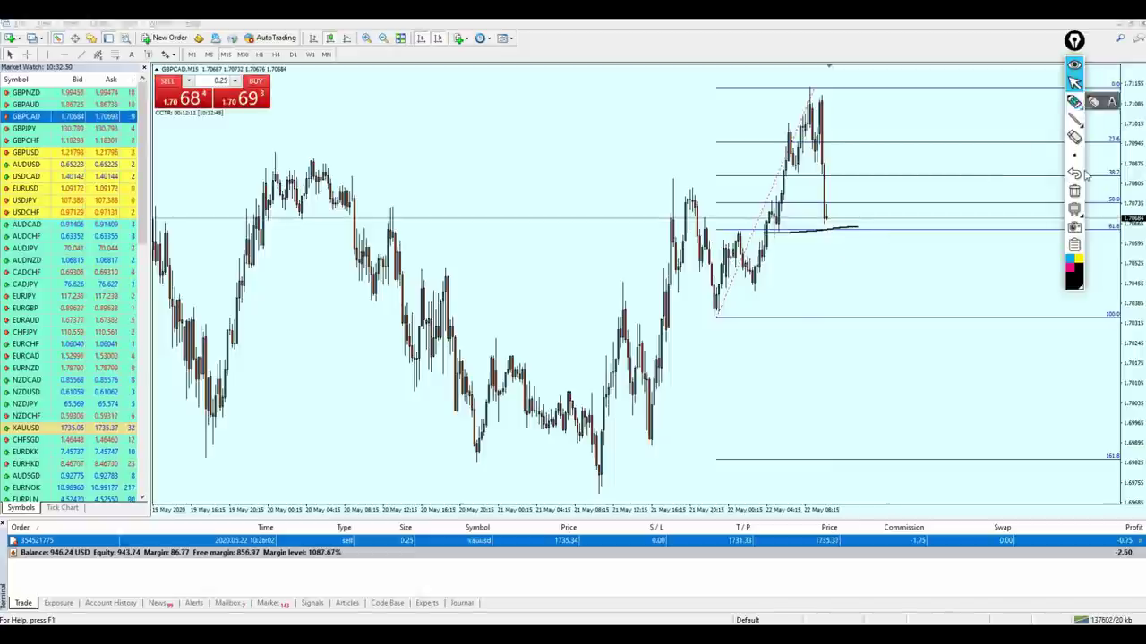
pyautogui.click(1074, 190)
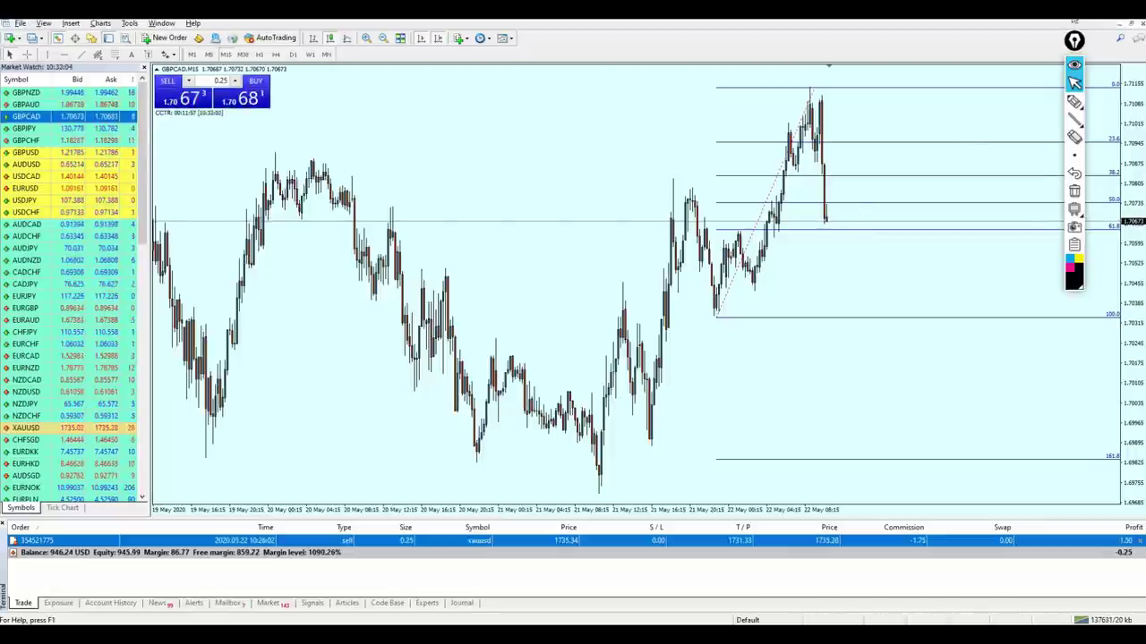
# Bring up the GBPCHF M15 chart and measure from the current price near the 50.0 level up to the 38.2 level with the crosshair.
pyautogui.press('Down')
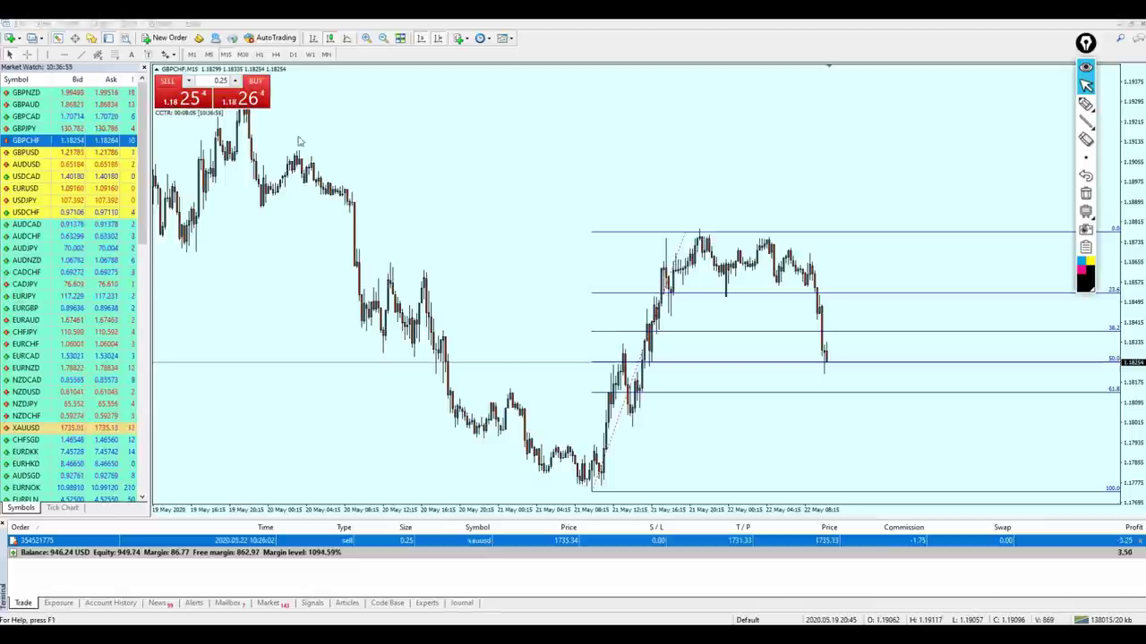
pyautogui.press('-')
pyautogui.press('+')
pyautogui.press('+')
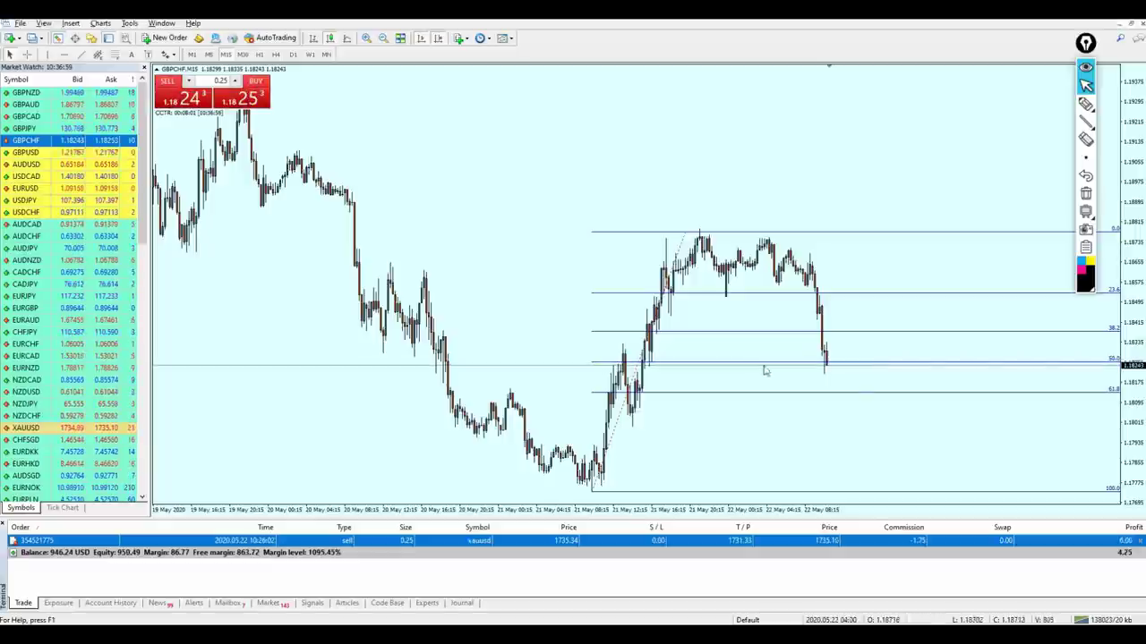
pyautogui.press('+')
pyautogui.middleClick(799, 291)
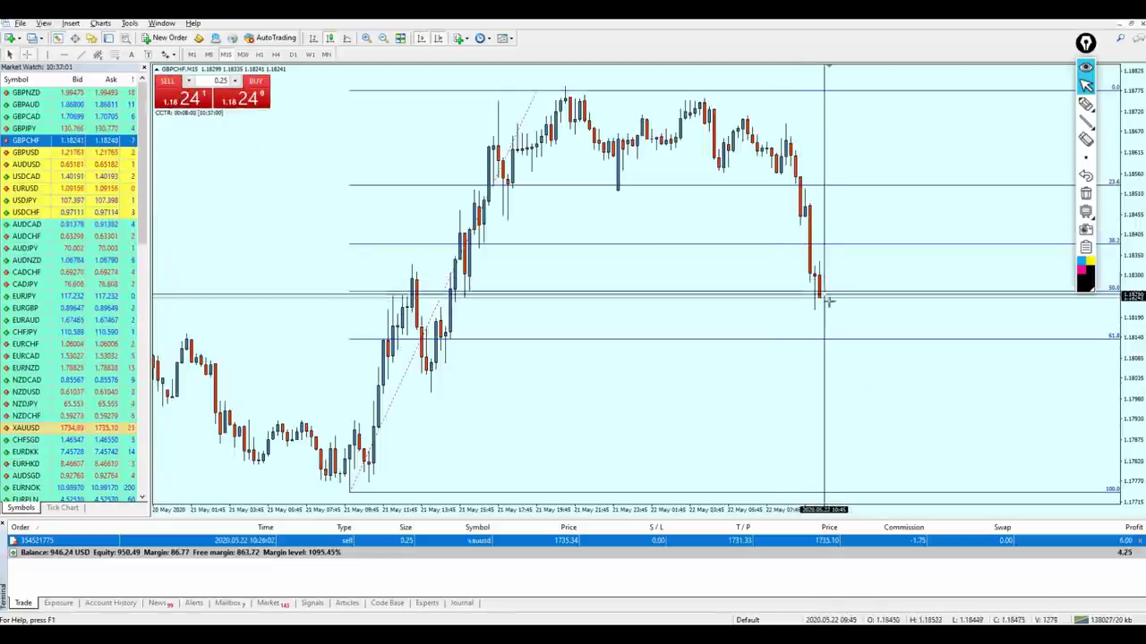
pyautogui.moveTo(820, 300); pyautogui.dragTo(831, 248)
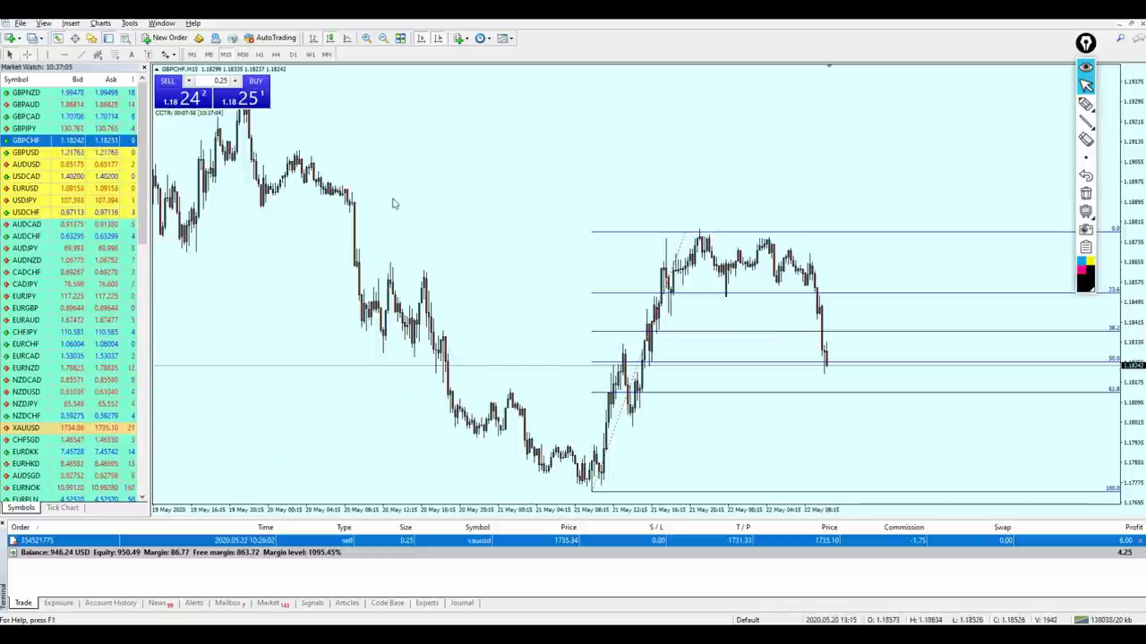
# Buy 0.25 lots of GBPCHF at market, and redraw the Fibonacci retracement from the 21 May low to the following swing high.
pyautogui.click(263, 103)
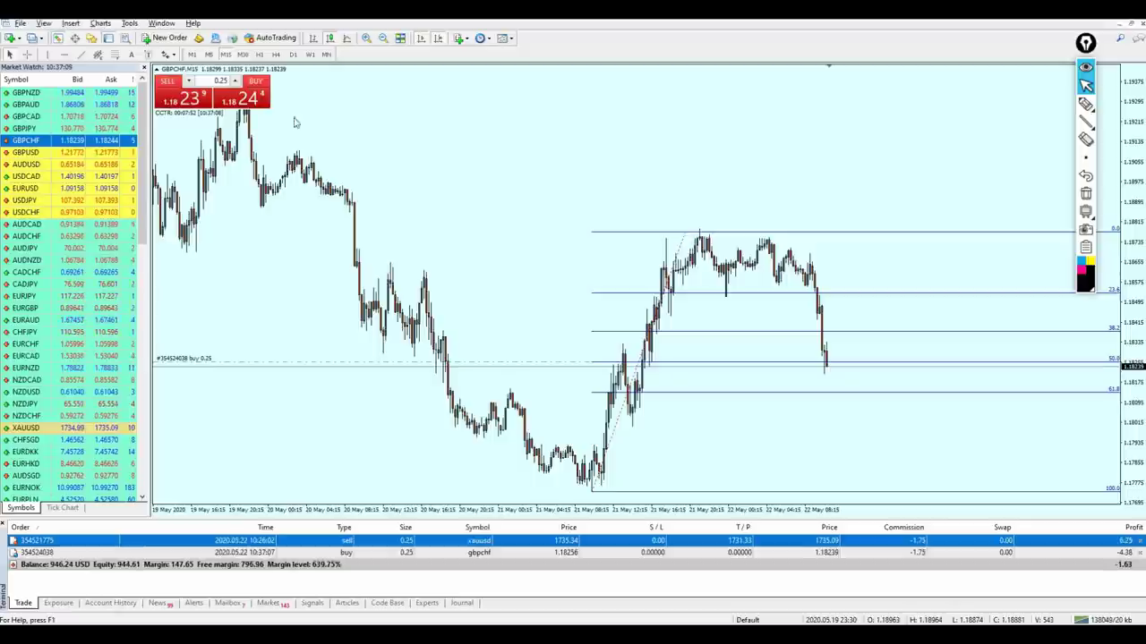
pyautogui.press('Delete')
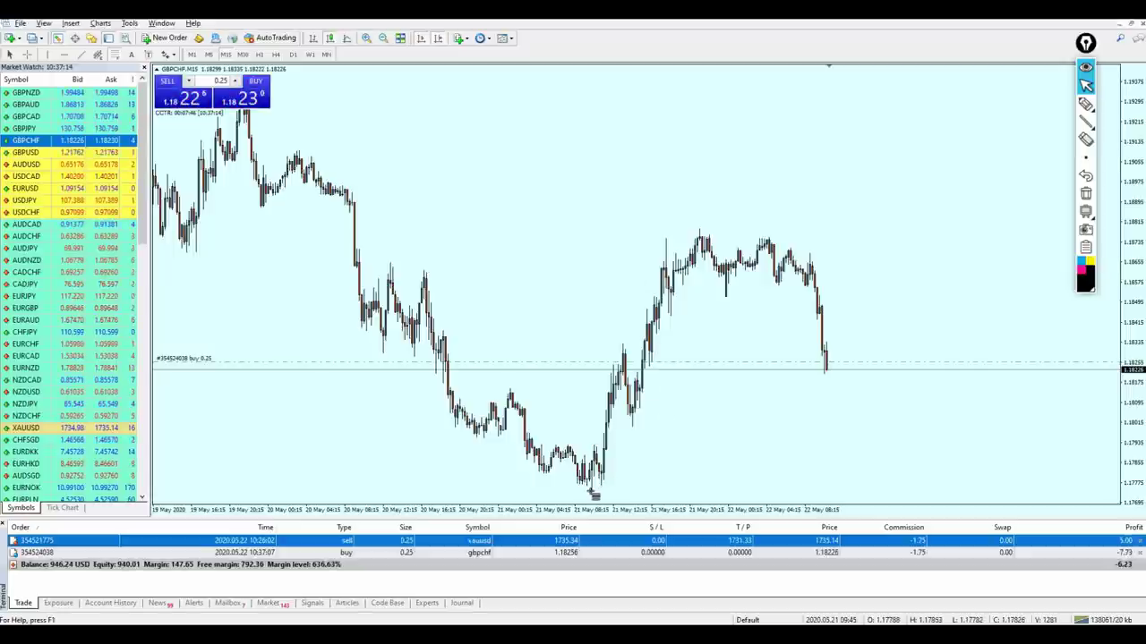
pyautogui.moveTo(607, 486); pyautogui.dragTo(691, 231)
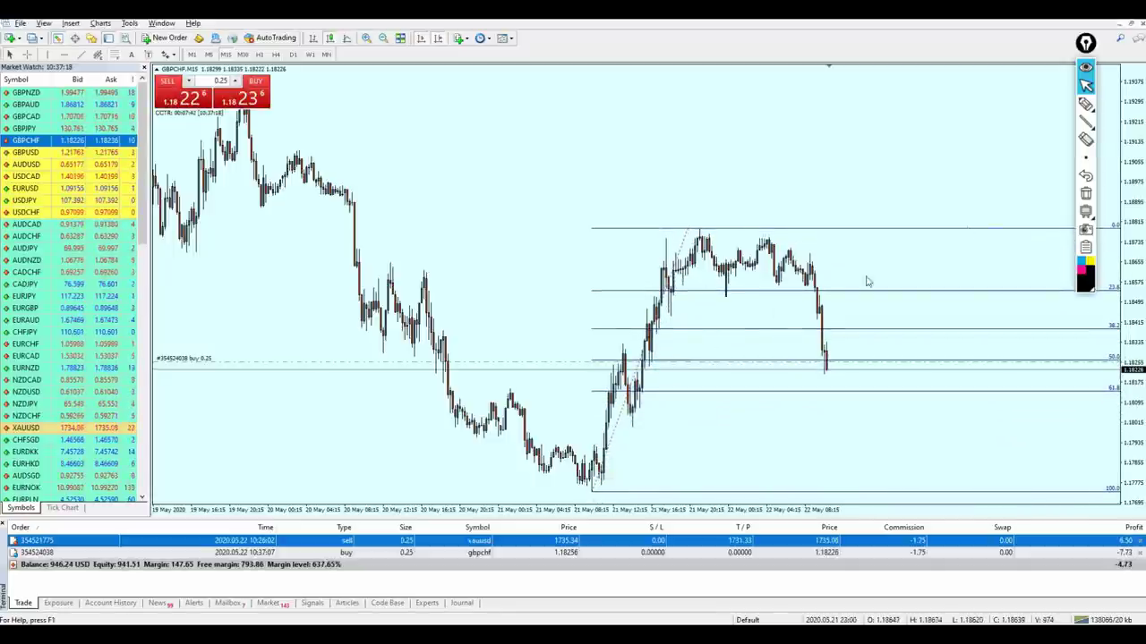
# Circle the 21 May swing high near the 50.0 level on GBPCHF, and clear the sketch.
pyautogui.click(1086, 104)
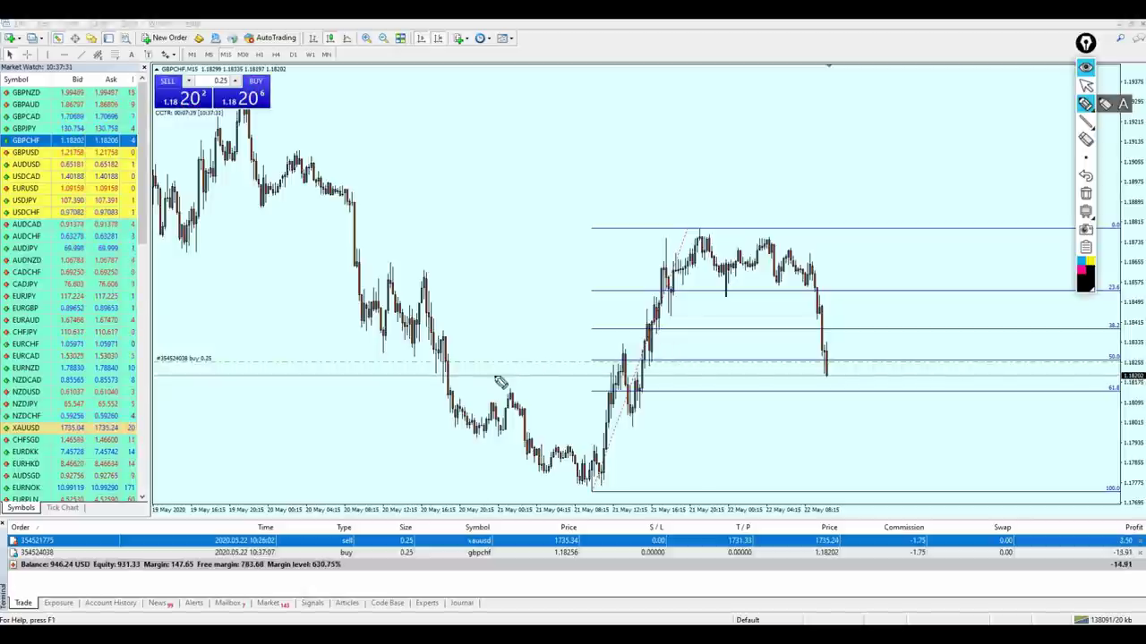
pyautogui.moveTo(616, 378)
pyautogui.mouseDown()
pyautogui.moveTo(643, 362)
pyautogui.moveTo(618, 334)
pyautogui.moveTo(616, 378)
pyautogui.mouseUp()
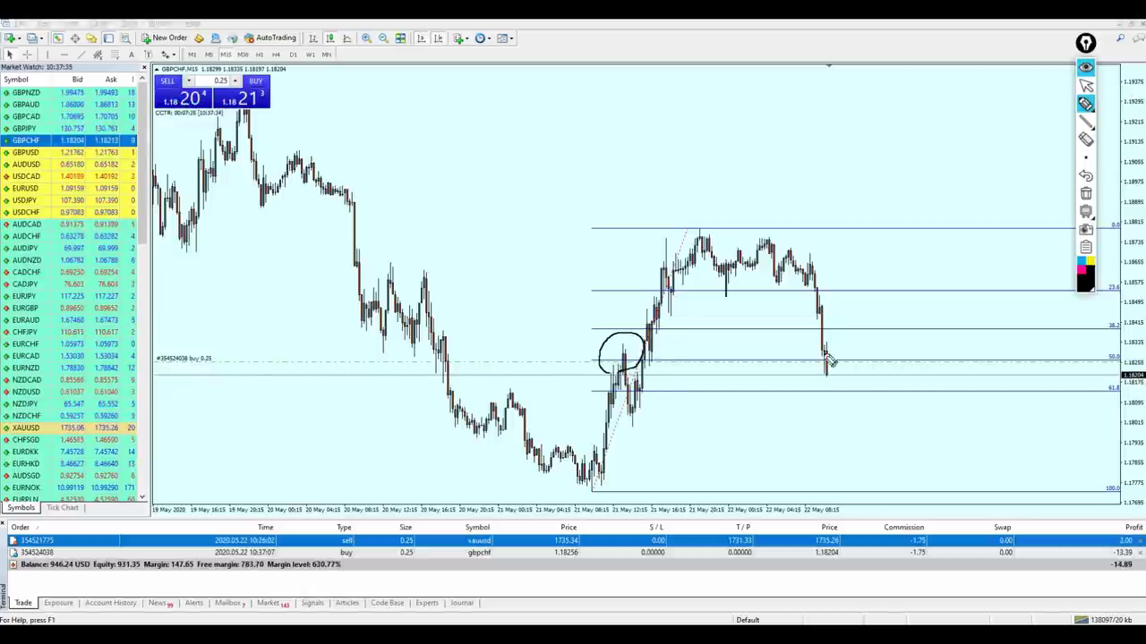
pyautogui.click(1086, 194)
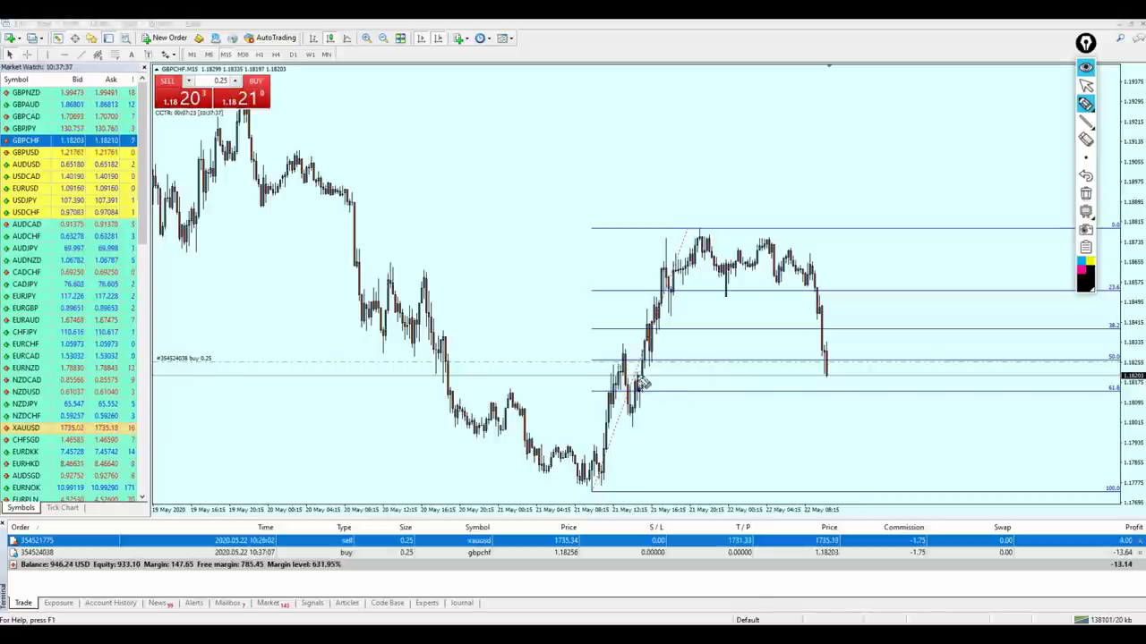
# Circle and label two support touches S1 and S2 at the 50.0 level, join them with a line, and clear the sketches.
pyautogui.moveTo(646, 355); pyautogui.dragTo(668, 288)
pyautogui.moveTo(664, 351)
pyautogui.mouseDown()
pyautogui.moveTo(650, 372)
pyautogui.moveTo(659, 420)
pyautogui.mouseUp()
pyautogui.moveTo(687, 406); pyautogui.dragTo(688, 419)
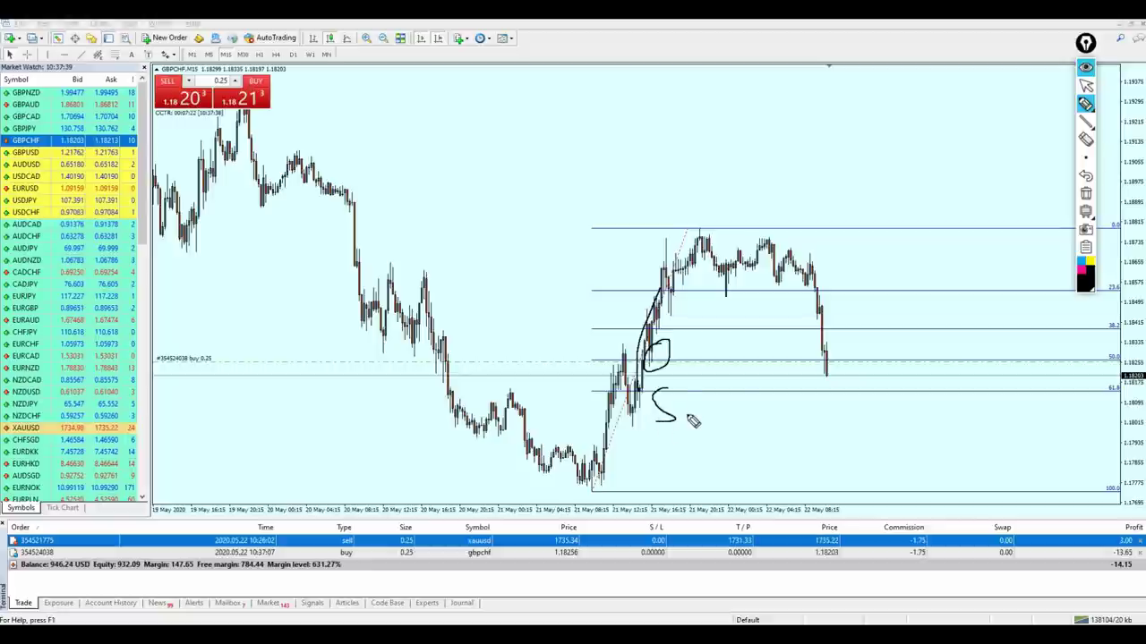
pyautogui.moveTo(825, 355); pyautogui.dragTo(843, 355)
pyautogui.moveTo(847, 410)
pyautogui.mouseDown()
pyautogui.moveTo(817, 445)
pyautogui.moveTo(879, 438)
pyautogui.mouseUp()
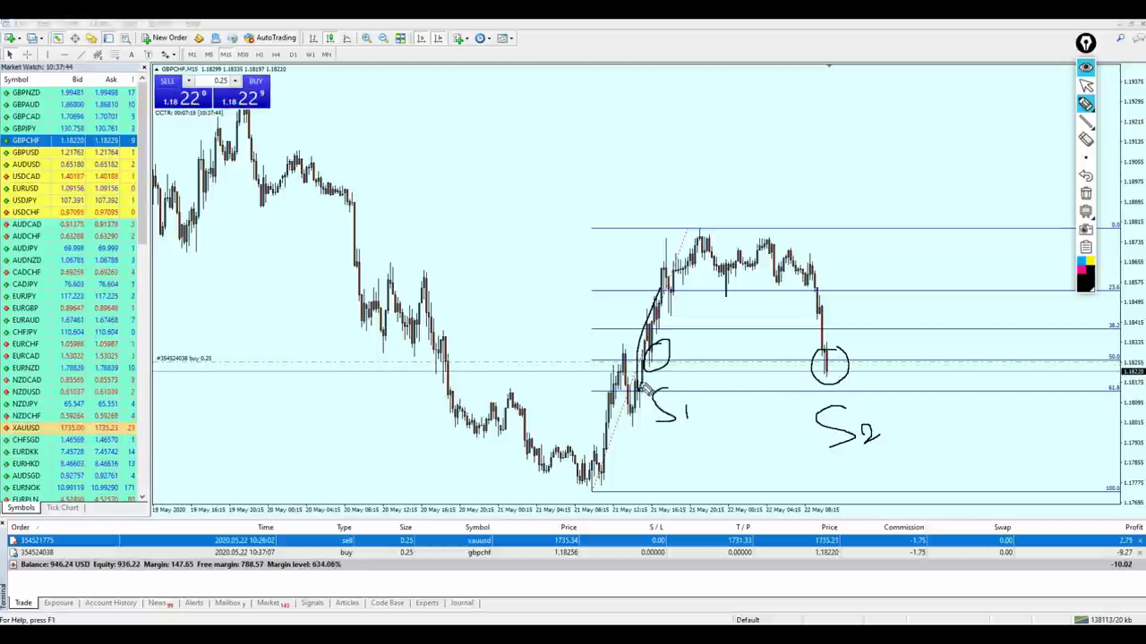
pyautogui.moveTo(655, 362); pyautogui.dragTo(826, 362)
pyautogui.click(1086, 84)
pyautogui.click(1085, 192)
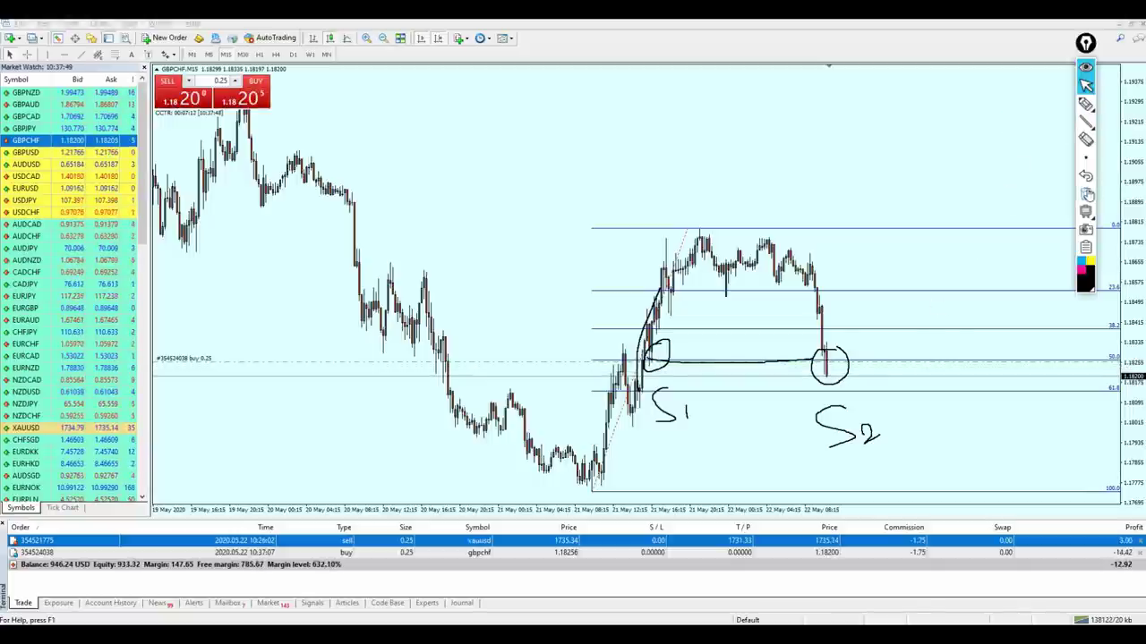
# Examine the latest GBPCHF candles around the 50.0 level and the buy entry line up close.
pyautogui.middleClick(825, 358)
pyautogui.middleClick(828, 358)
pyautogui.scroll(2, 875, 338)
pyautogui.scroll(1, 874, 339)
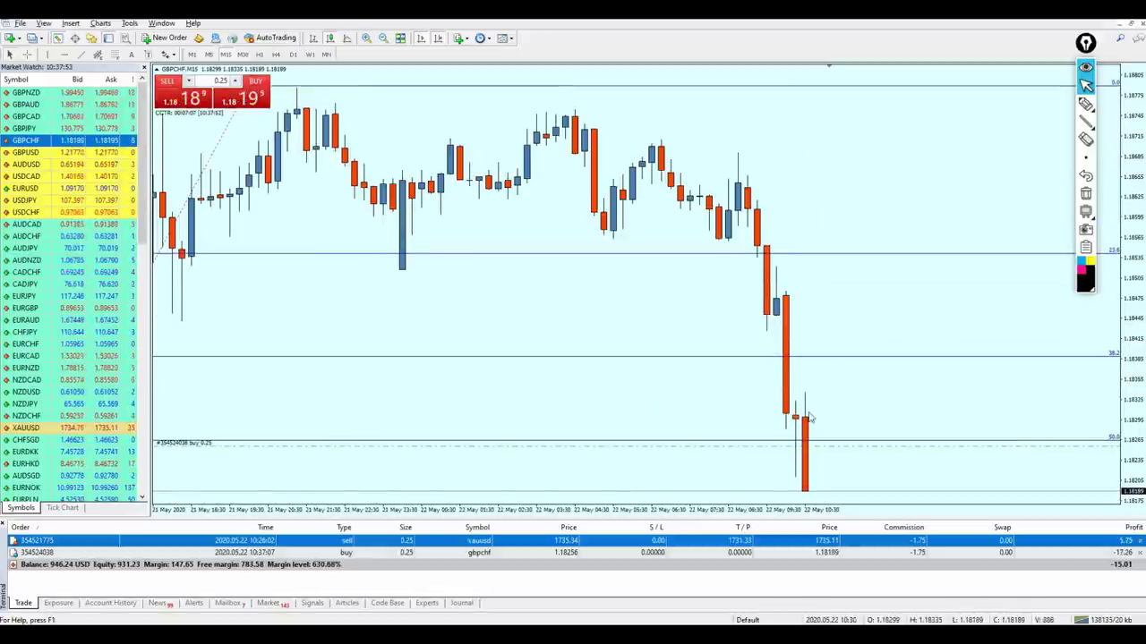
# Review the GBPCHF retracement and buy entry on a wider M15 view and on H4, and return the chart to M15.
pyautogui.scroll(-1, 809, 375)
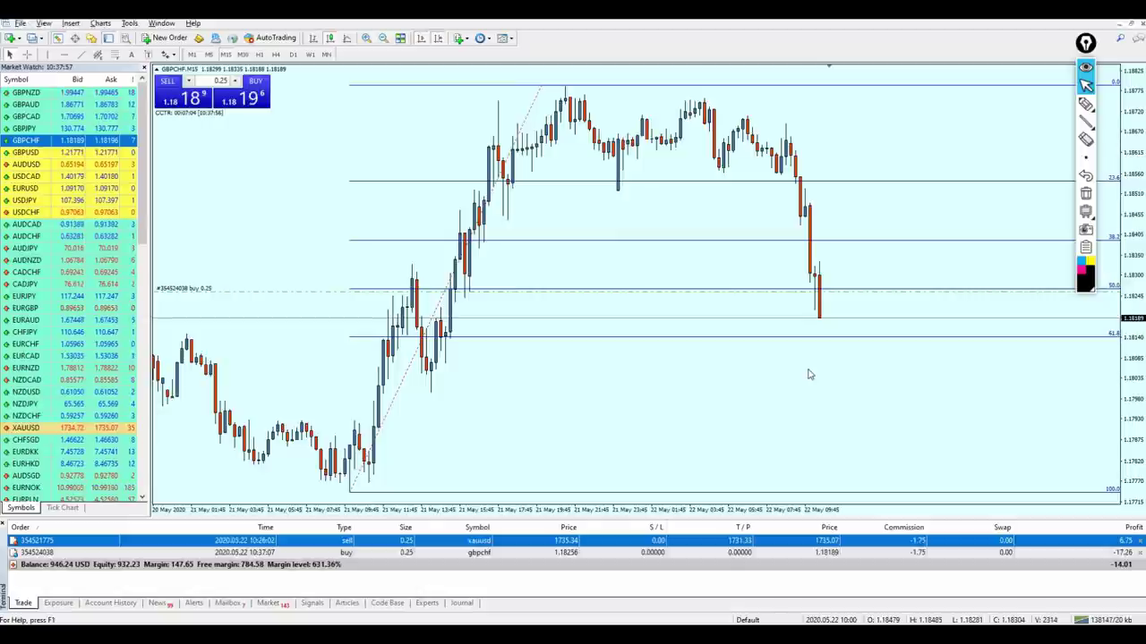
pyautogui.scroll(-1, 809, 376)
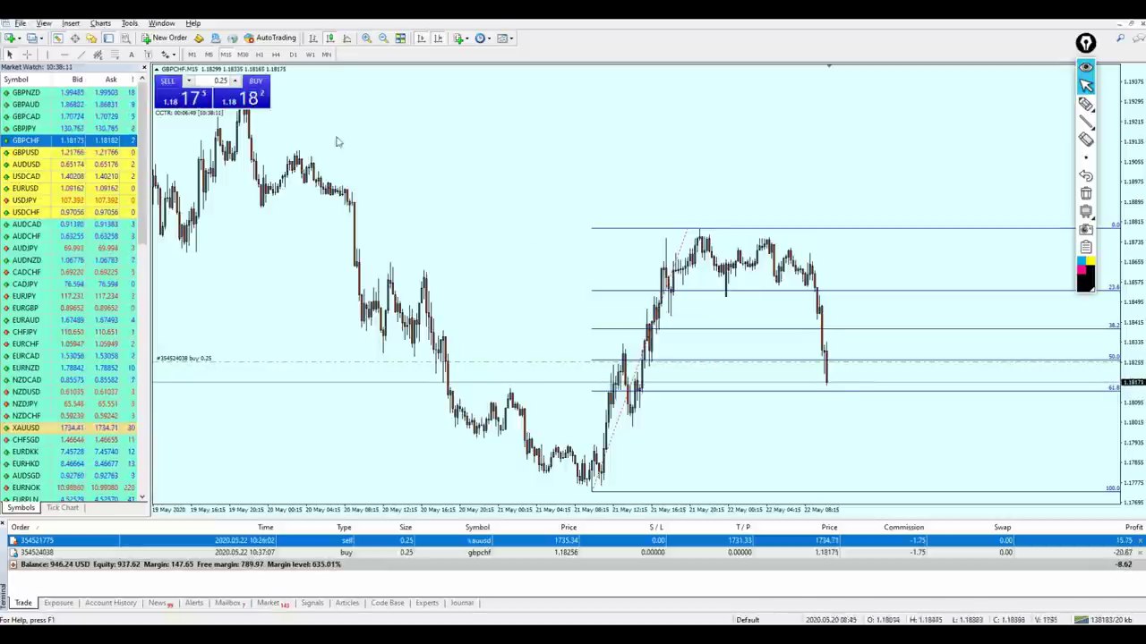
pyautogui.click(277, 55)
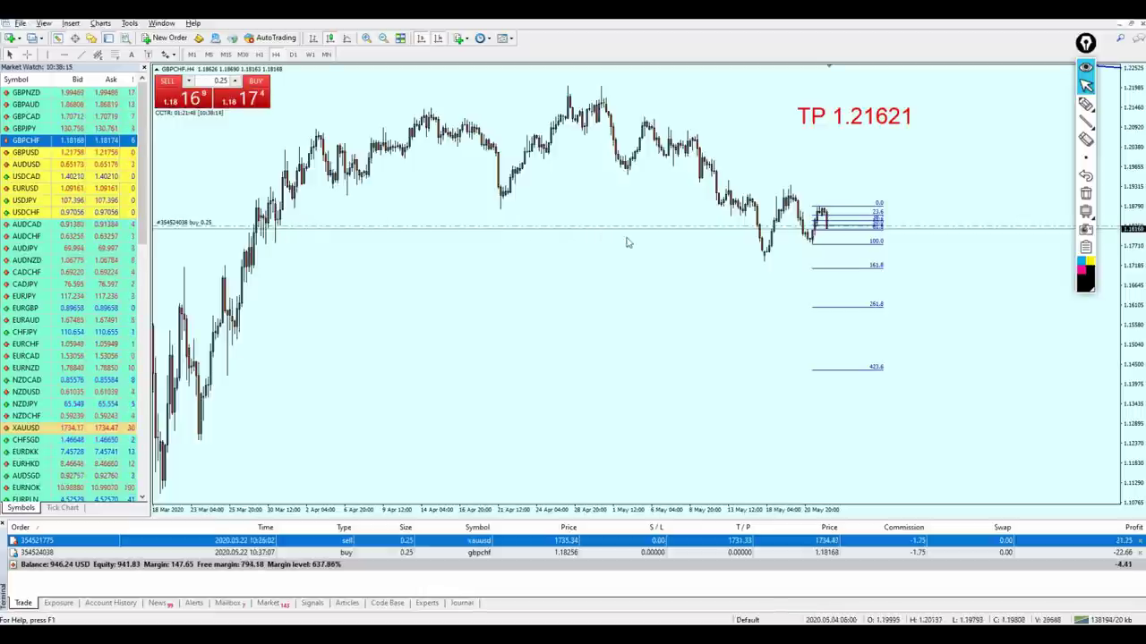
pyautogui.middleClick(264, 230)
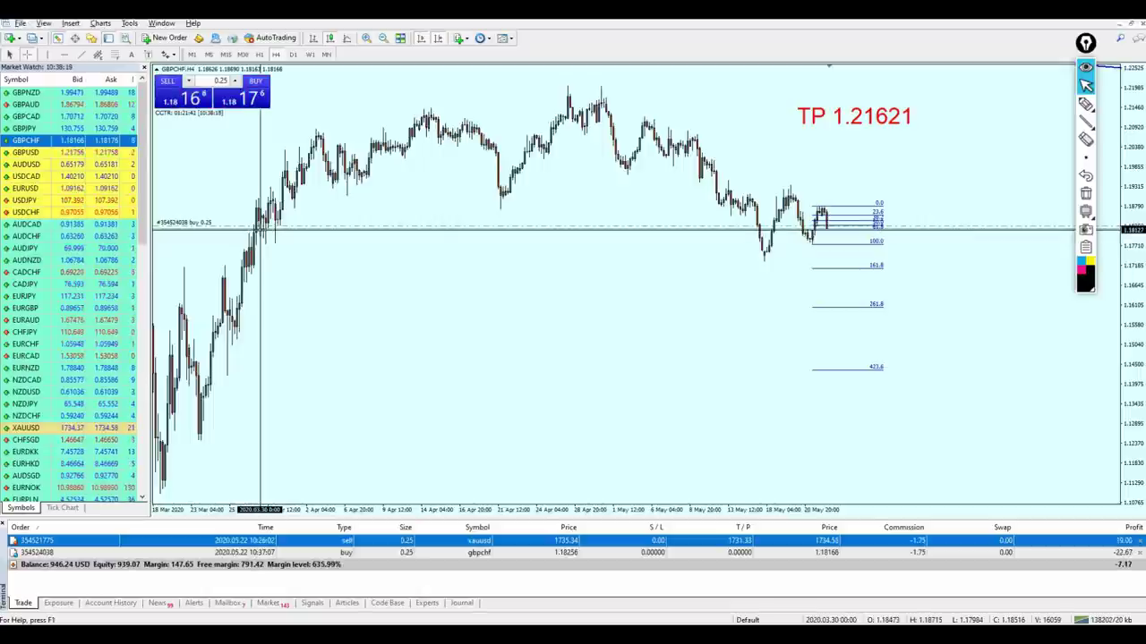
pyautogui.middleClick(822, 260)
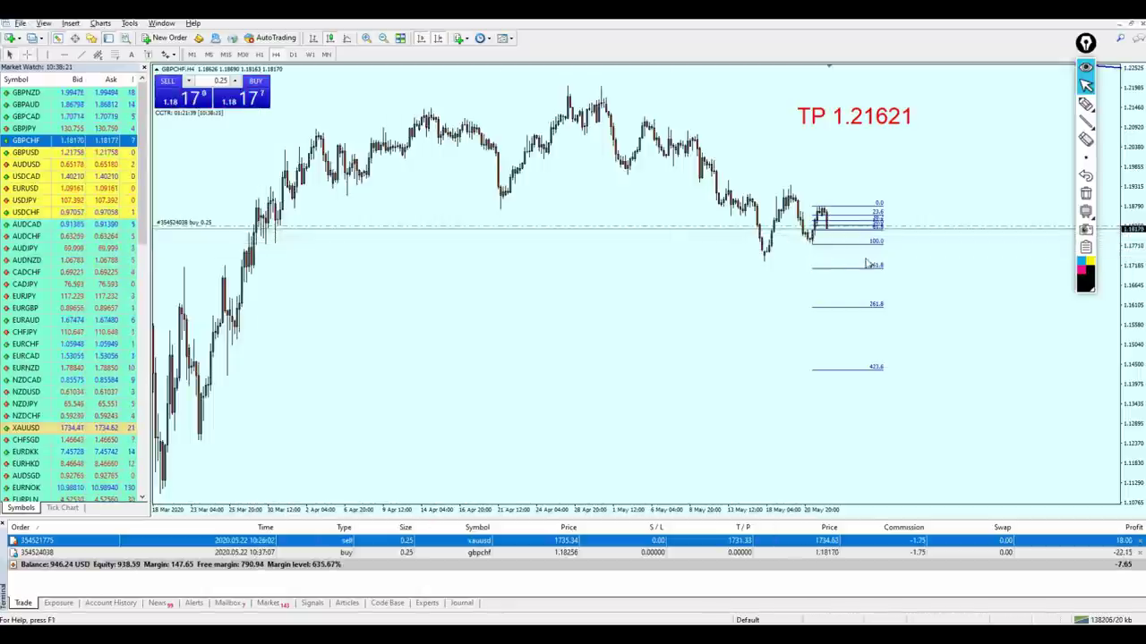
pyautogui.press('+')
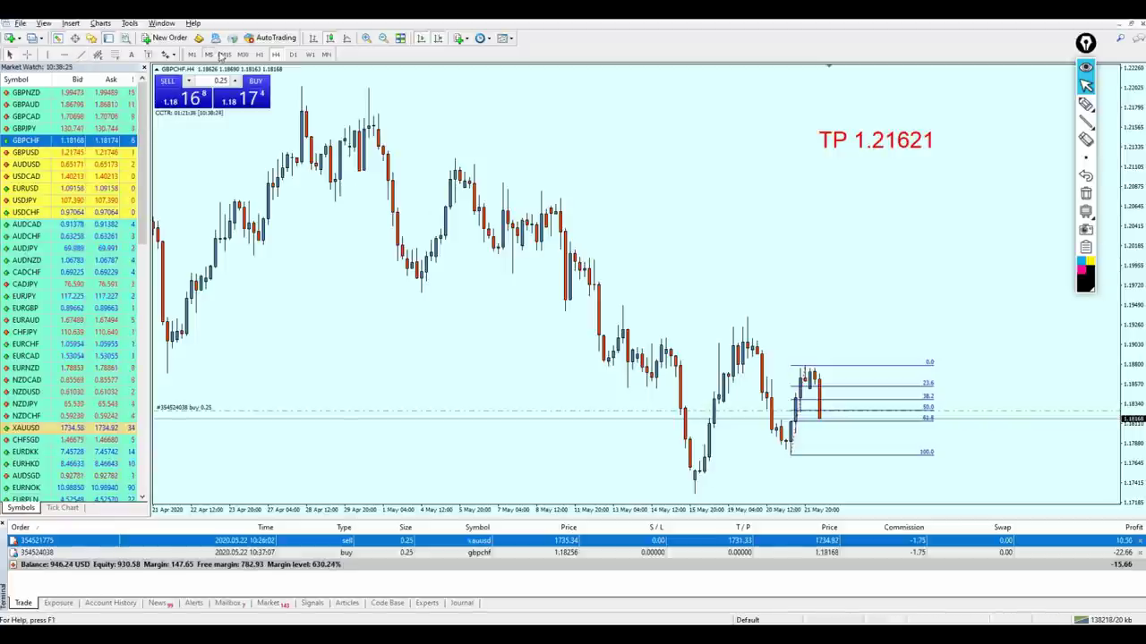
pyautogui.click(225, 55)
# Inspect the latest GBPCHF candles against the 61.8 retracement level with the crosshair.
pyautogui.middleClick(838, 391)
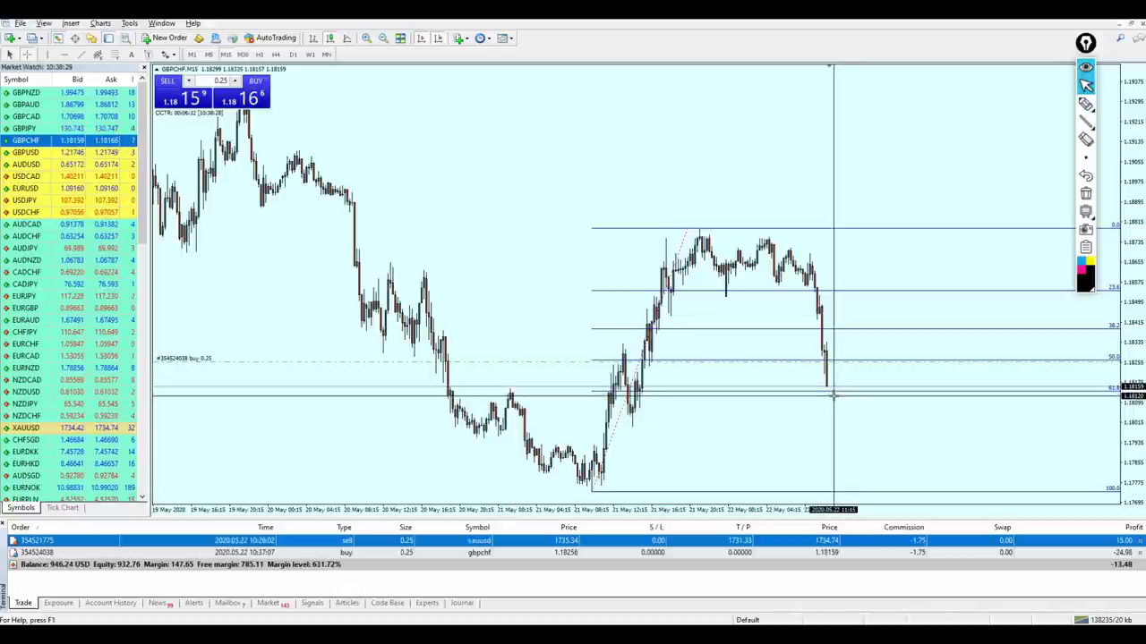
pyautogui.middleClick(831, 398)
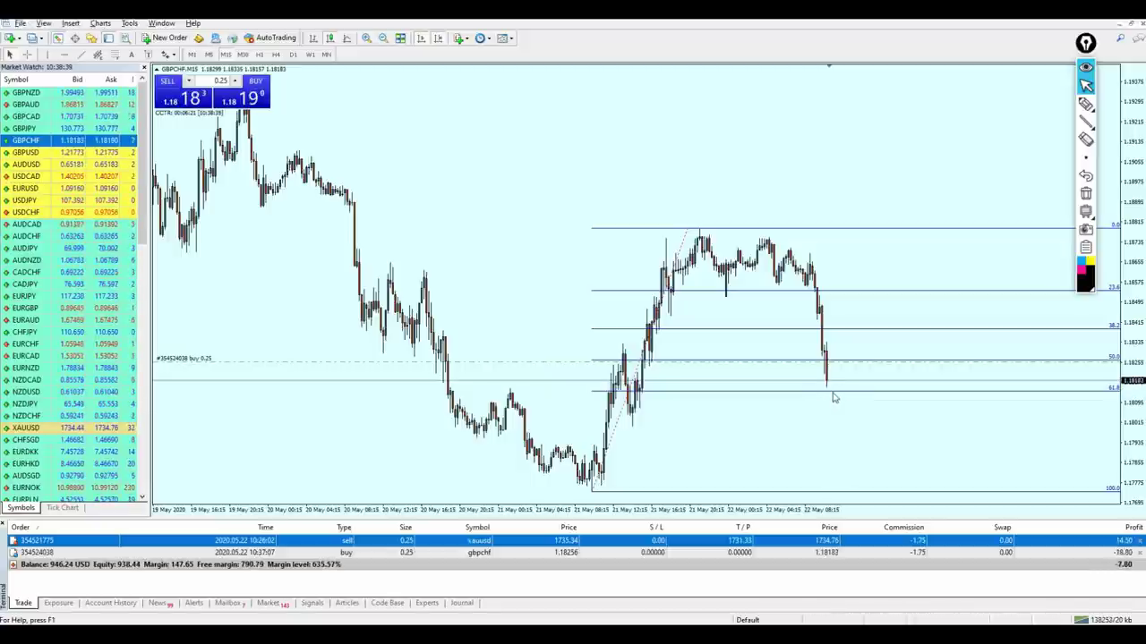
pyautogui.middleClick(833, 394)
pyautogui.middleClick(833, 387)
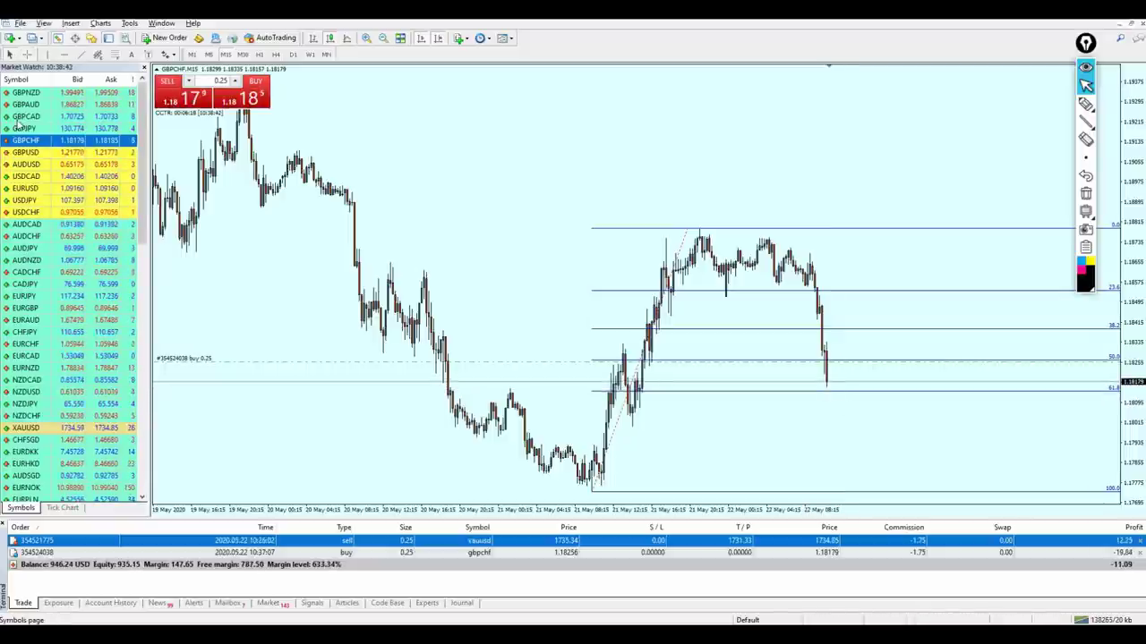
# Show the GBPCAD M15 chart, and inspect price around its 50.0 and 61.8 retracement levels.
pyautogui.moveTo(18, 118); pyautogui.dragTo(429, 173)
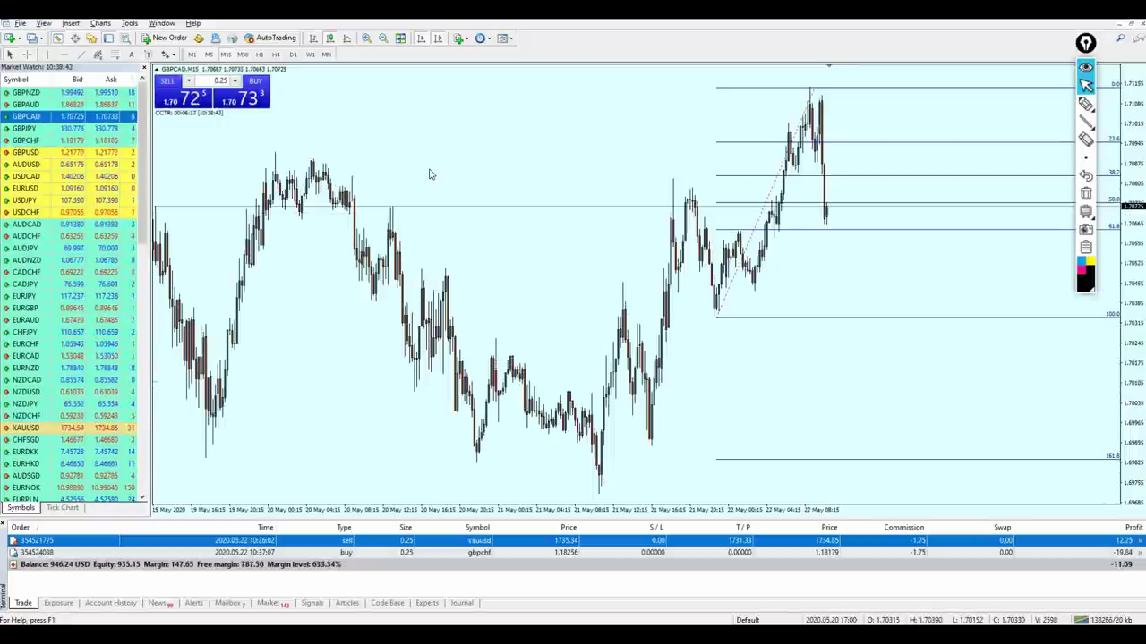
pyautogui.middleClick(818, 227)
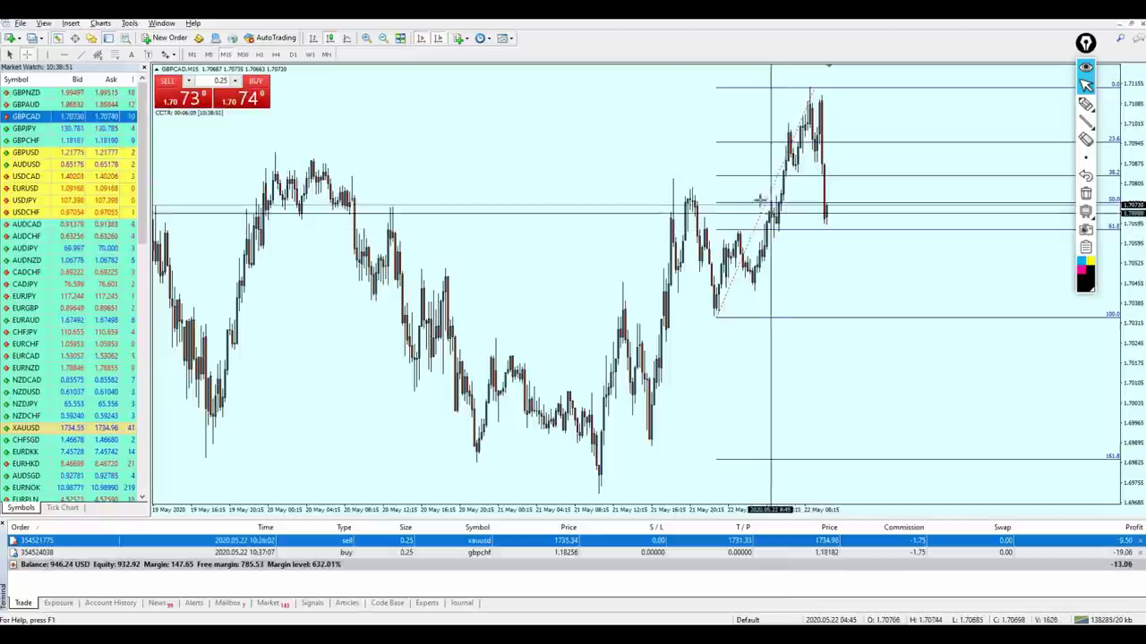
pyautogui.press('Escape')
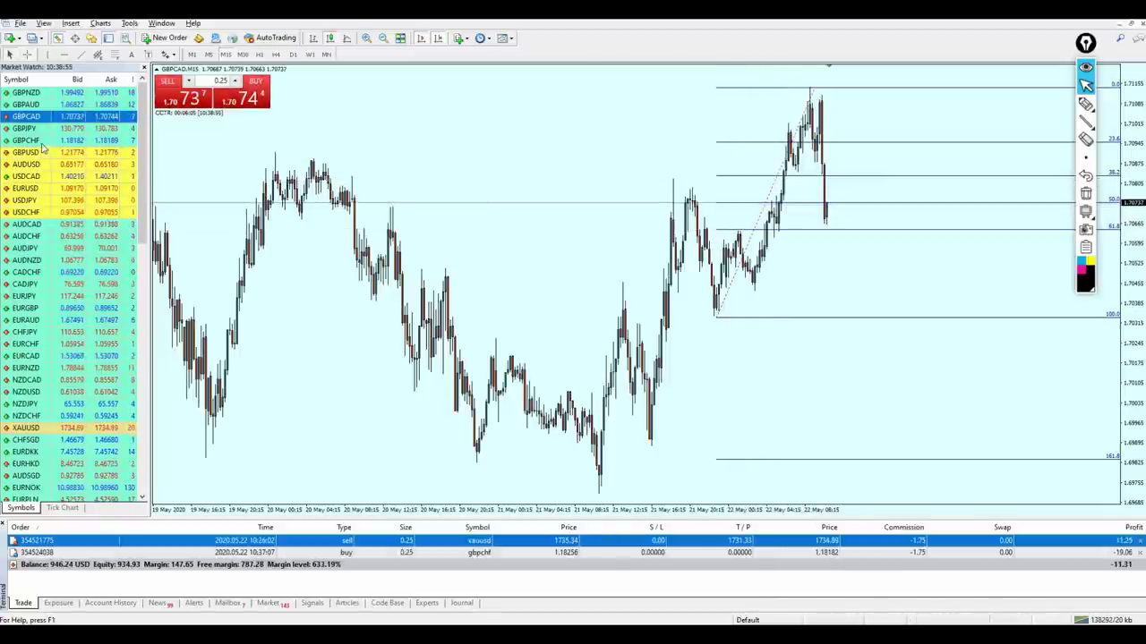
# Buy another 0.25 lots of GBPCHF at market, and measure the drop from the 50.0 level to just below 61.8.
pyautogui.press('Down')
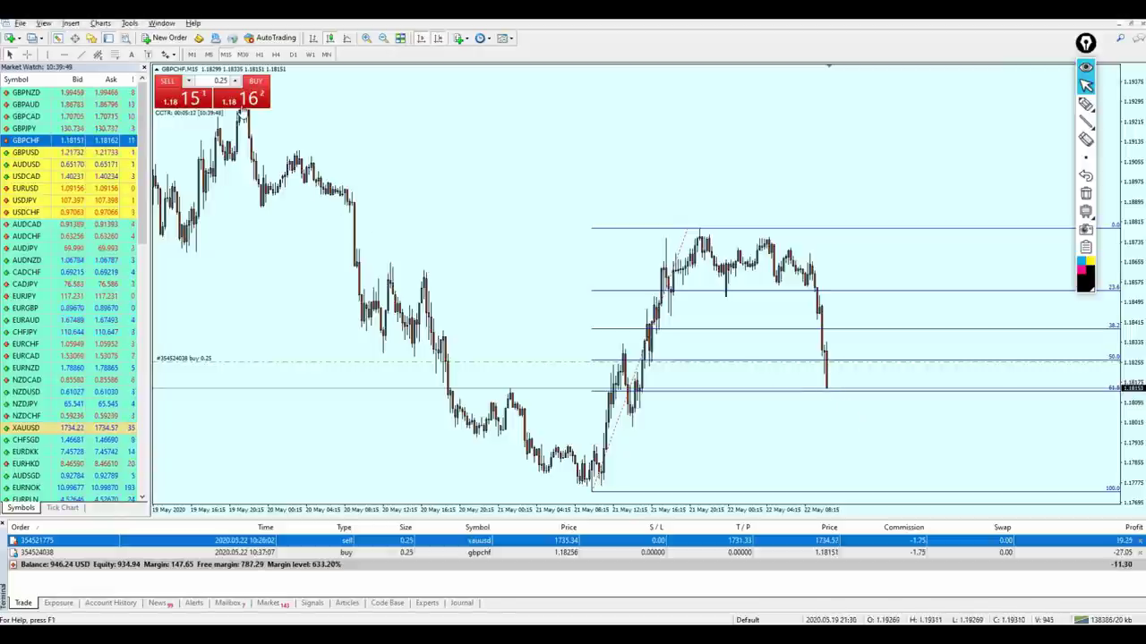
pyautogui.click(241, 112)
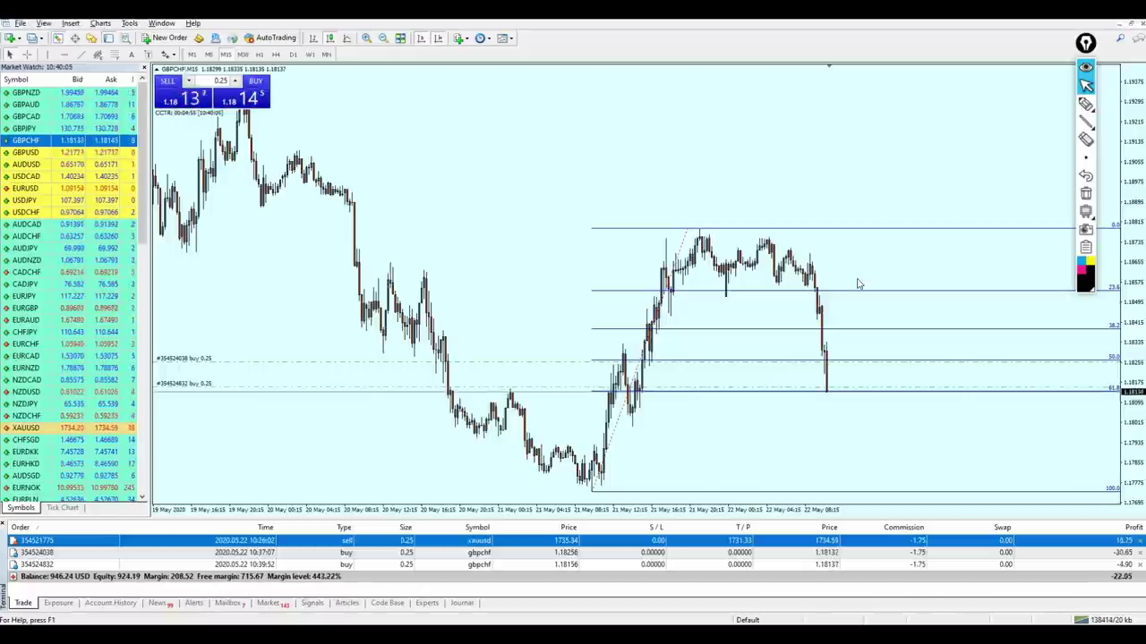
pyautogui.middleClick(834, 361)
pyautogui.moveTo(831, 362); pyautogui.dragTo(838, 404)
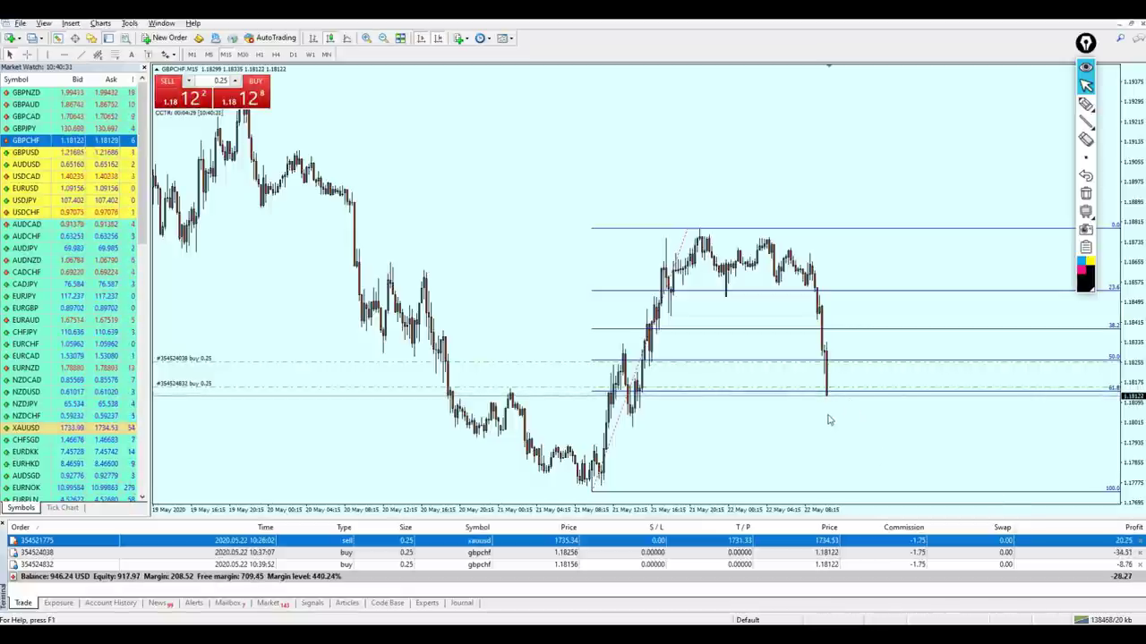
# Show the GBPCAD chart, and buy 0.25 lots at market at the 61.8 retracement level.
pyautogui.moveTo(36, 118); pyautogui.dragTo(431, 178)
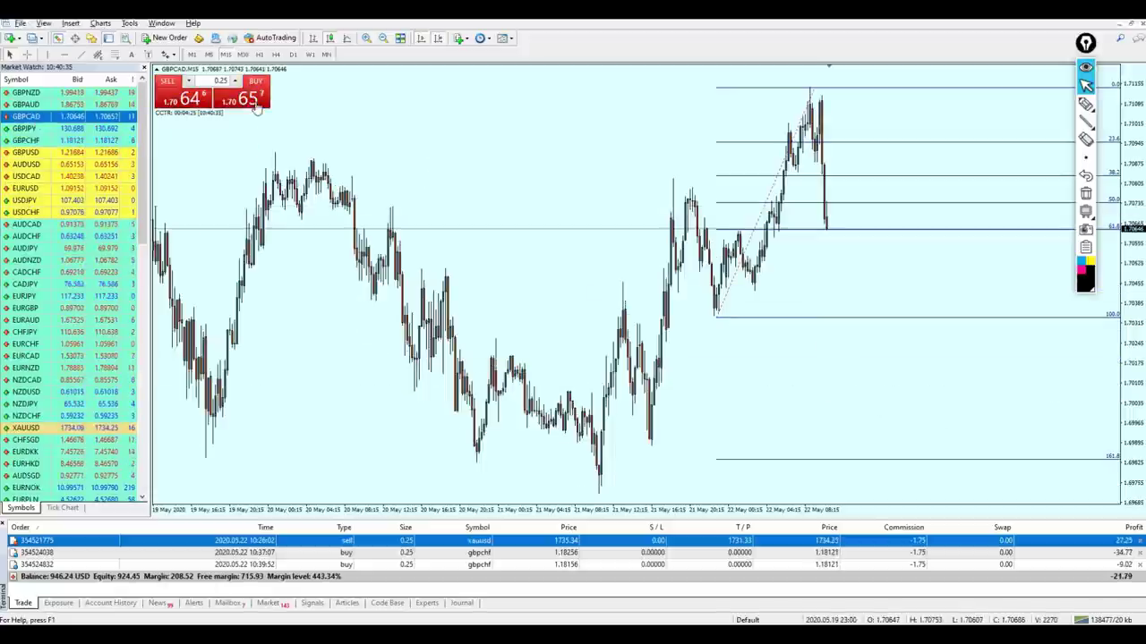
pyautogui.click(256, 102)
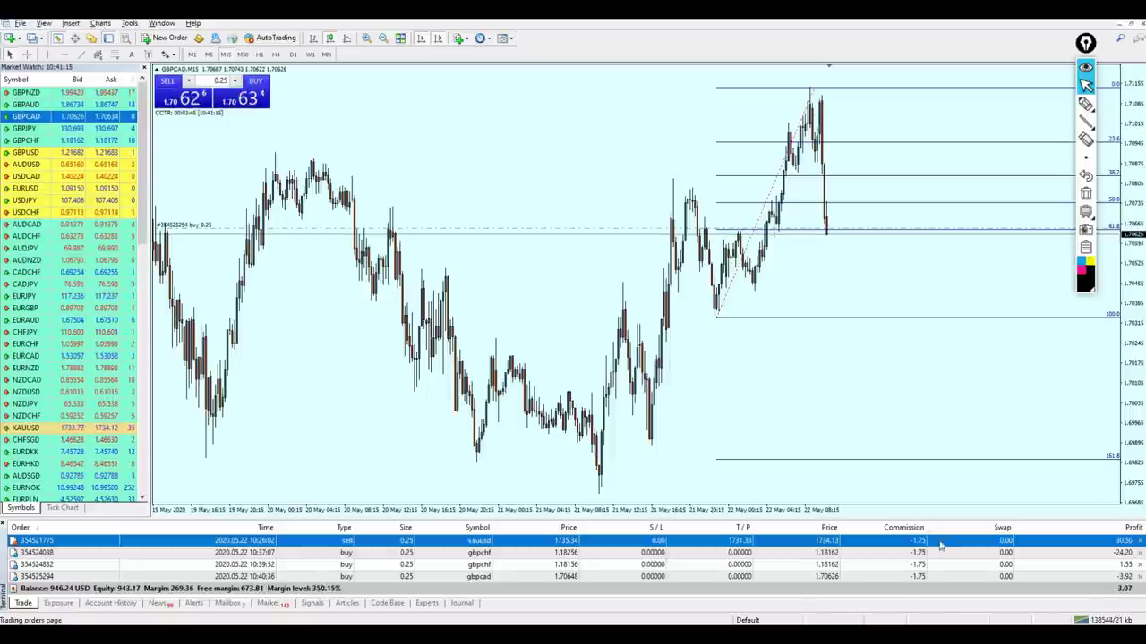
pyautogui.hotkey('ctrl', 'Tab')
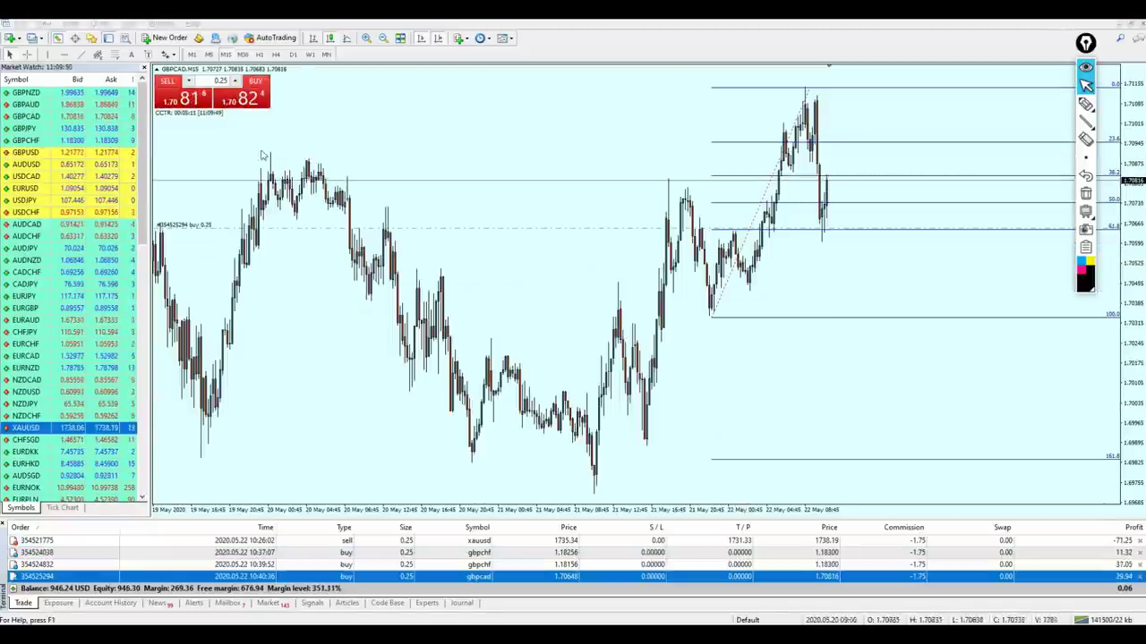
# Measure the GBPCAD rise from the 61.8 entry to the current price, and close the GBPCAD buy position.
pyautogui.middleClick(911, 227)
pyautogui.moveTo(837, 230); pyautogui.dragTo(833, 181)
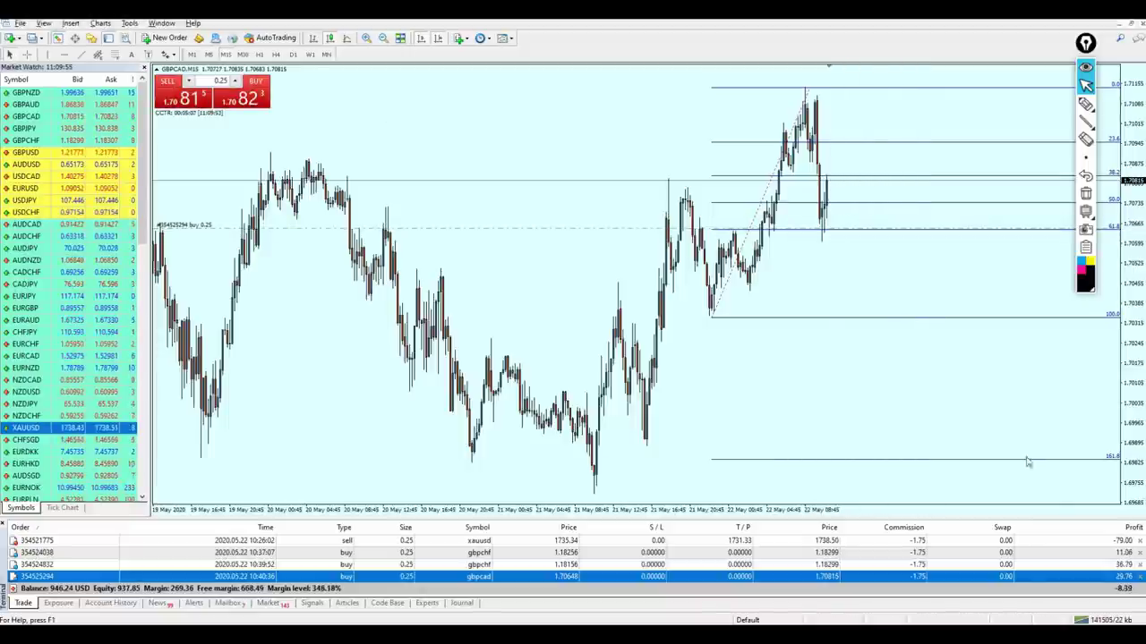
pyautogui.click(1139, 576)
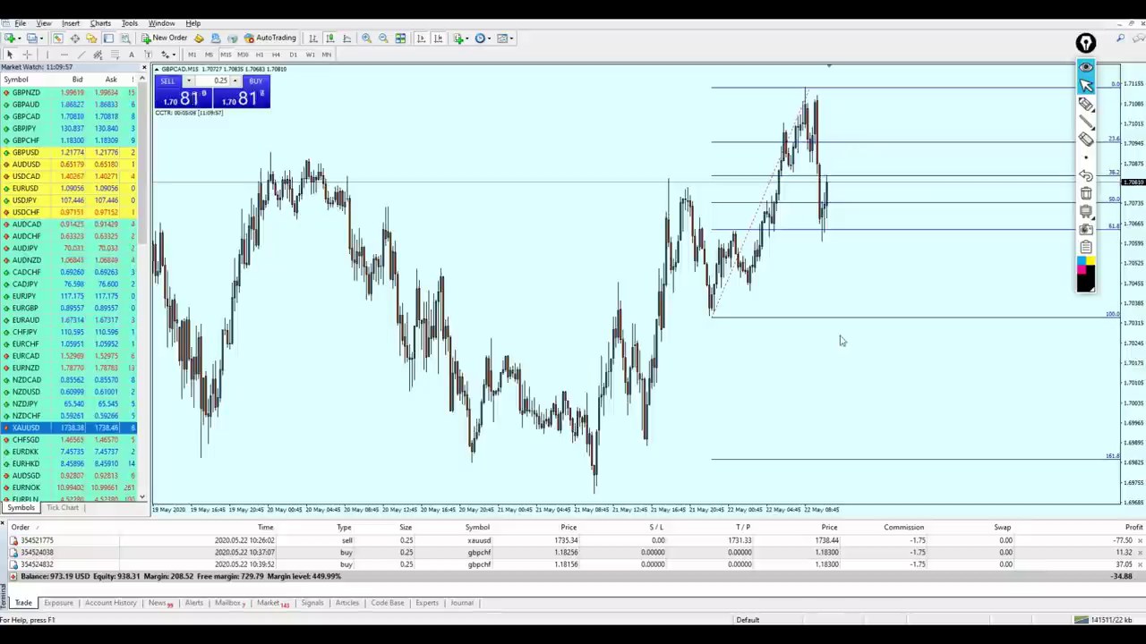
# Show the GBPCHF chart with its two buy positions, and measure the rise from the second entry towards the 50.0 level.
pyautogui.click(975, 567)
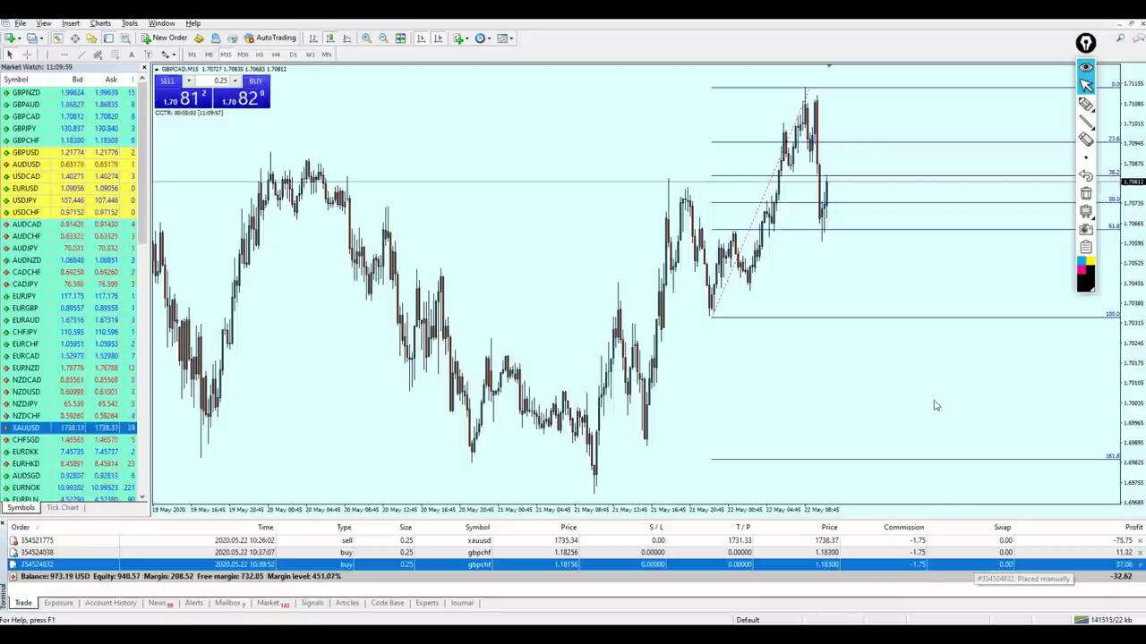
pyautogui.middleClick(801, 403)
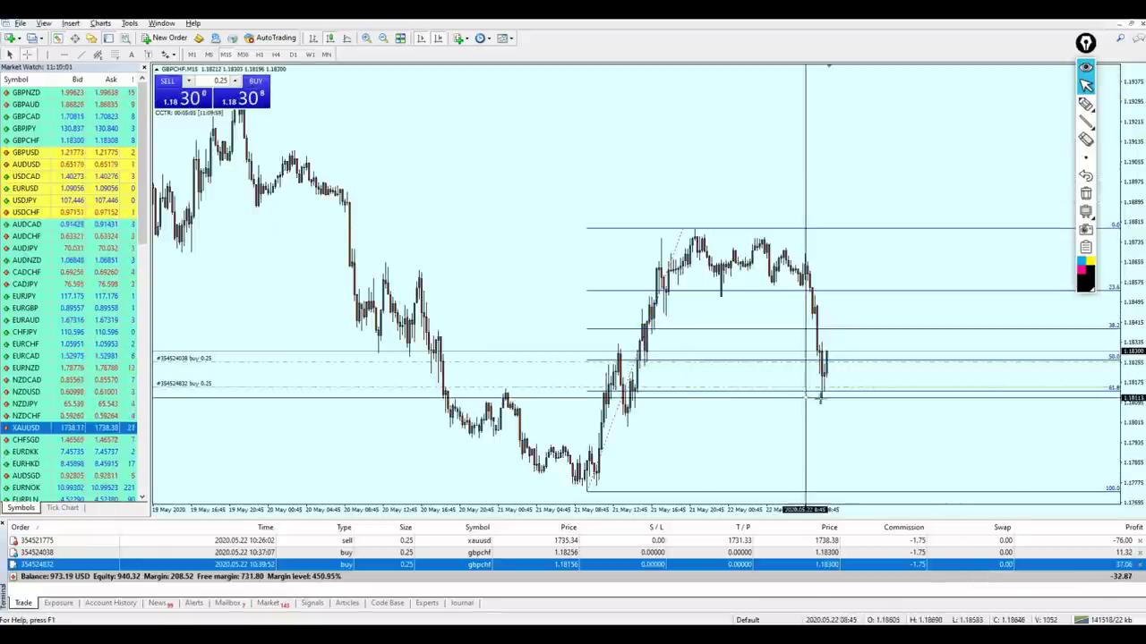
pyautogui.moveTo(825, 388); pyautogui.dragTo(836, 367)
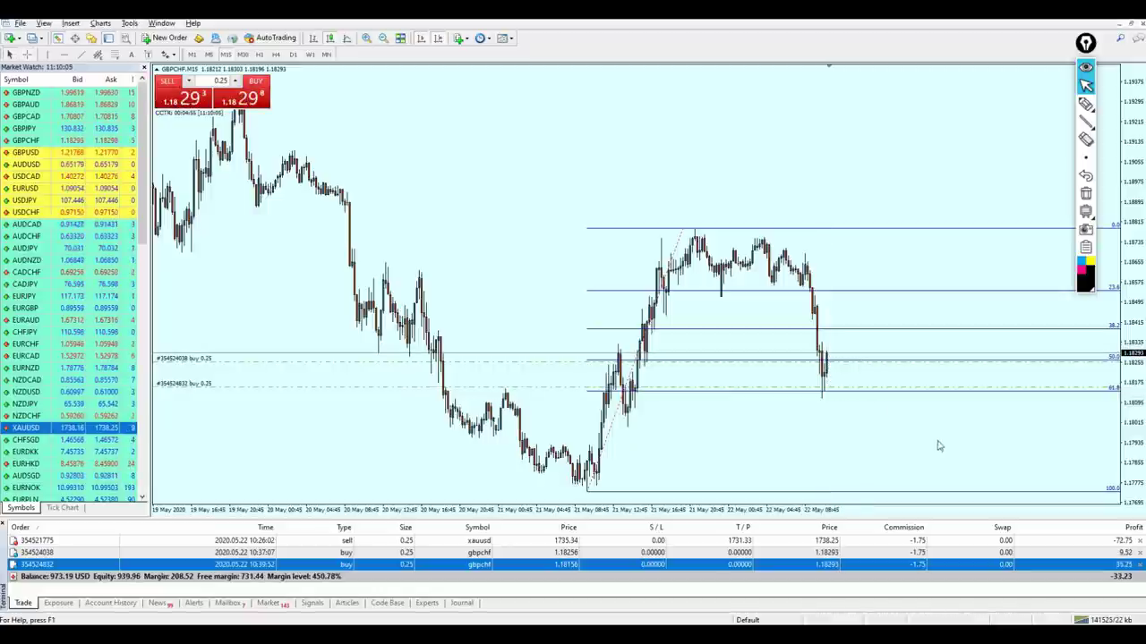
# Show the XAUUSD chart, sketch the price path and target near the 38.2 level by the latest candles, and clear the sketches.
pyautogui.click(1005, 541)
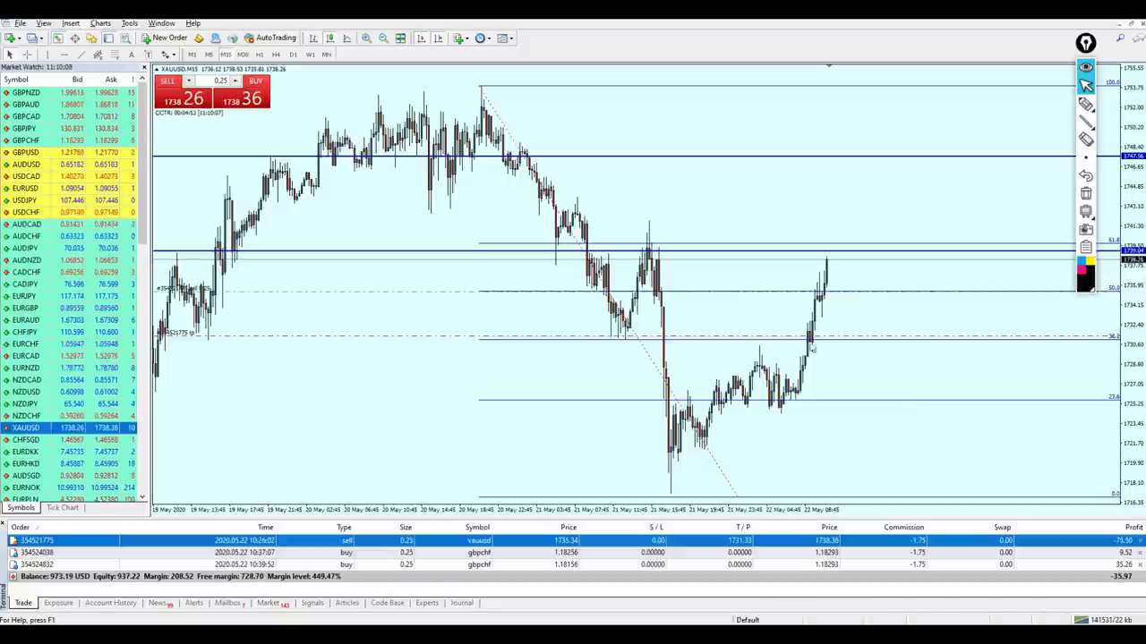
pyautogui.middleClick(732, 322)
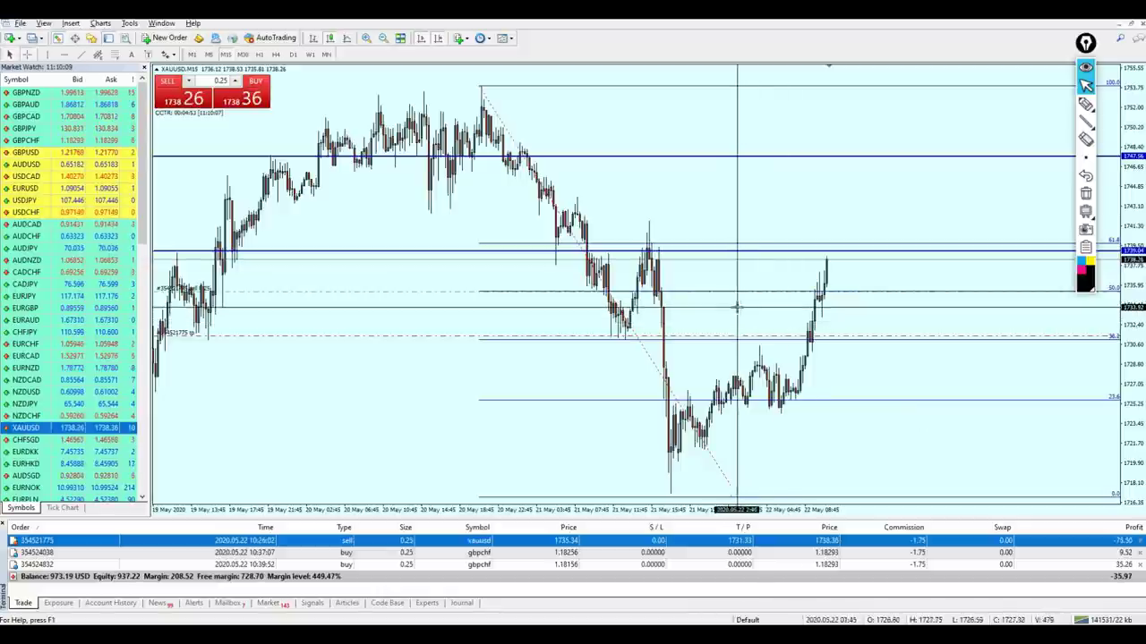
pyautogui.click(1086, 104)
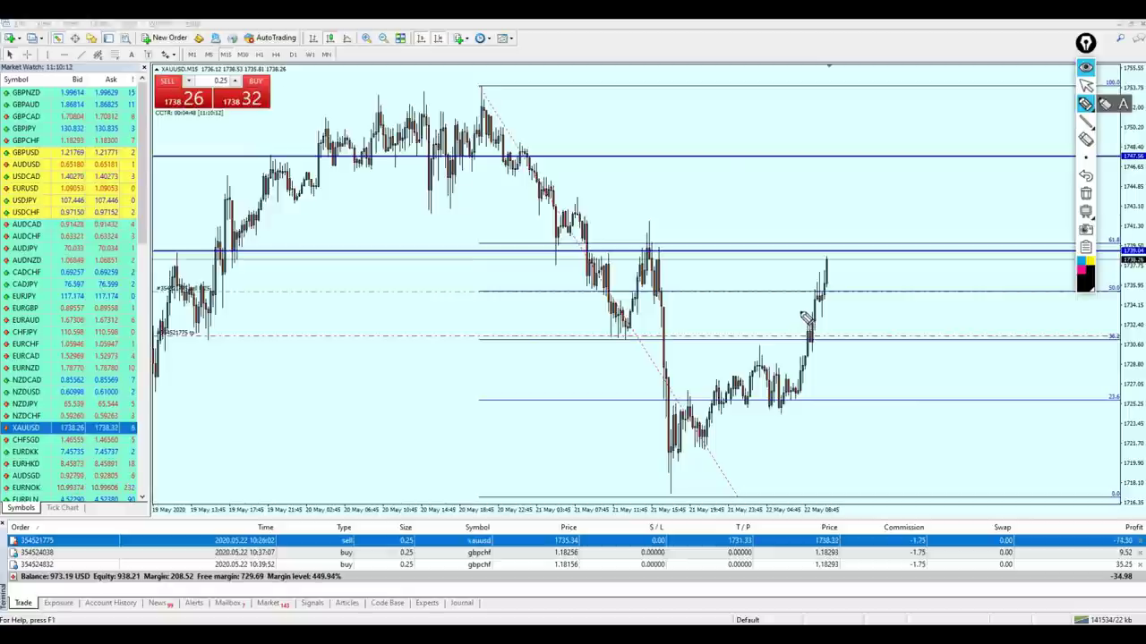
pyautogui.moveTo(804, 313); pyautogui.dragTo(829, 314)
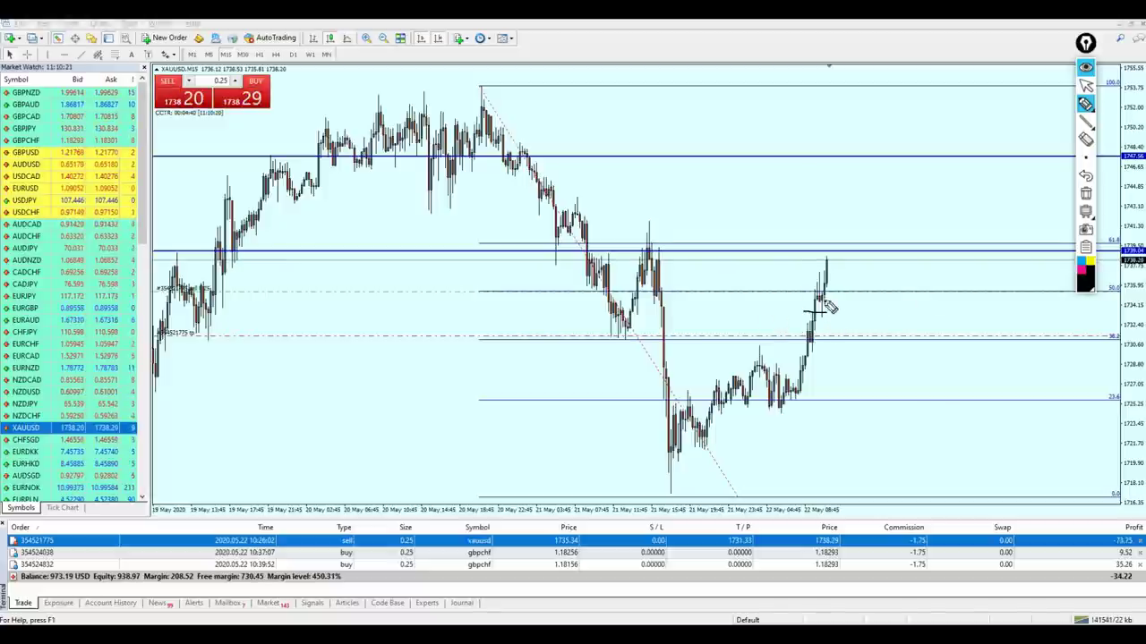
pyautogui.moveTo(821, 310)
pyautogui.mouseDown()
pyautogui.moveTo(828, 336)
pyautogui.moveTo(845, 338)
pyautogui.mouseUp()
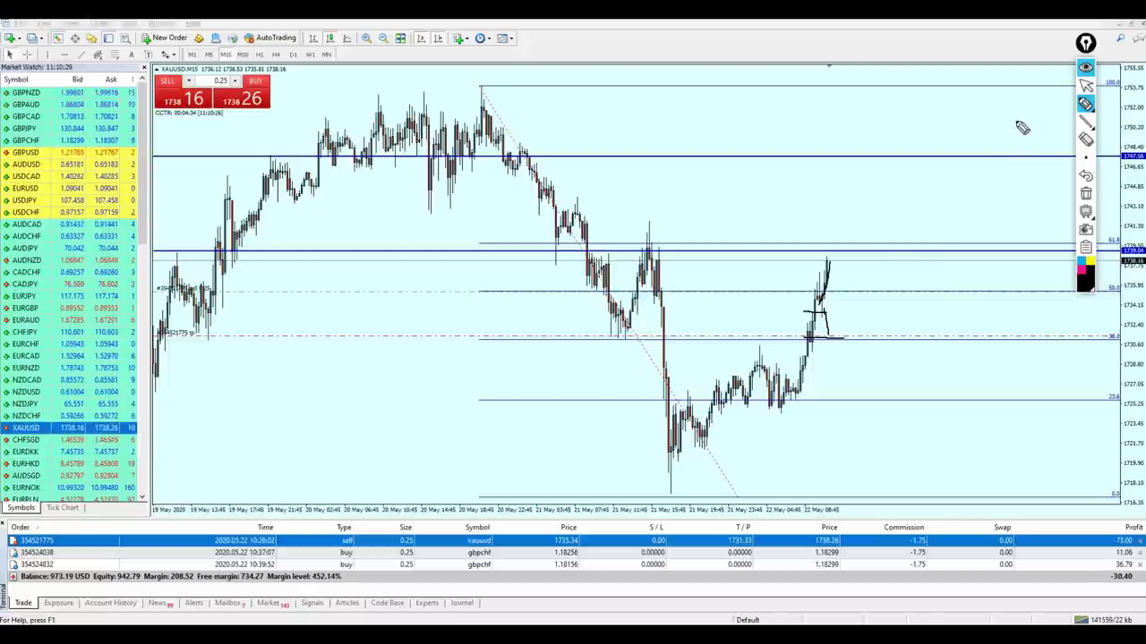
pyautogui.click(1086, 85)
pyautogui.click(1086, 193)
# Measure the XAUUSD move from the 50.0 sell entry to the current price, and inspect the horizontal line at 1739.04.
pyautogui.middleClick(825, 292)
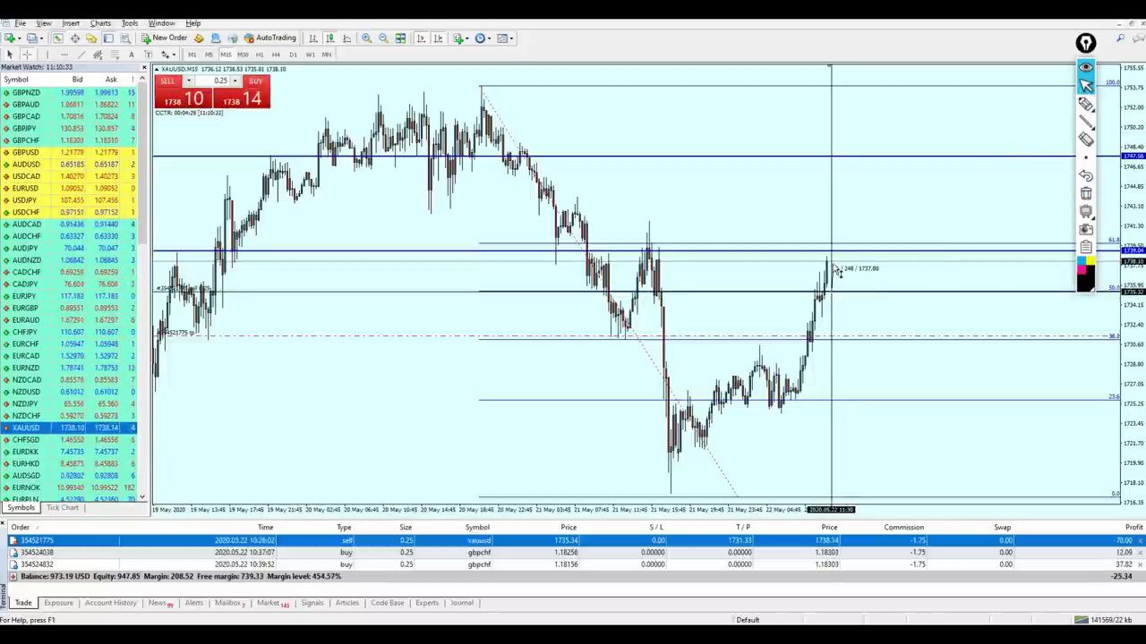
pyautogui.middleClick(833, 268)
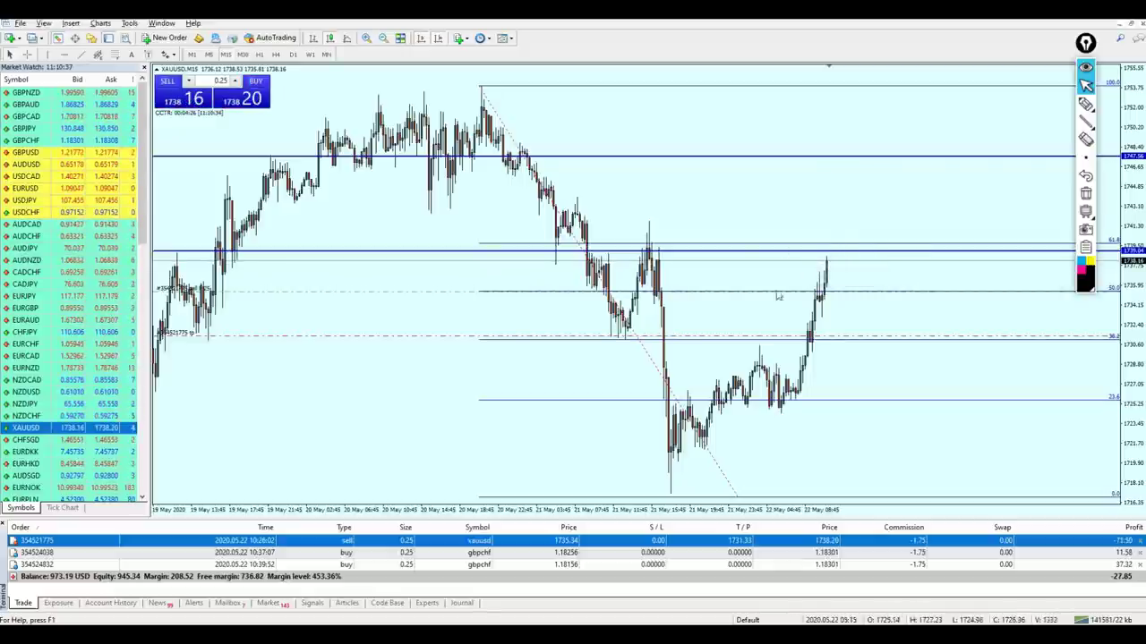
pyautogui.middleClick(777, 250)
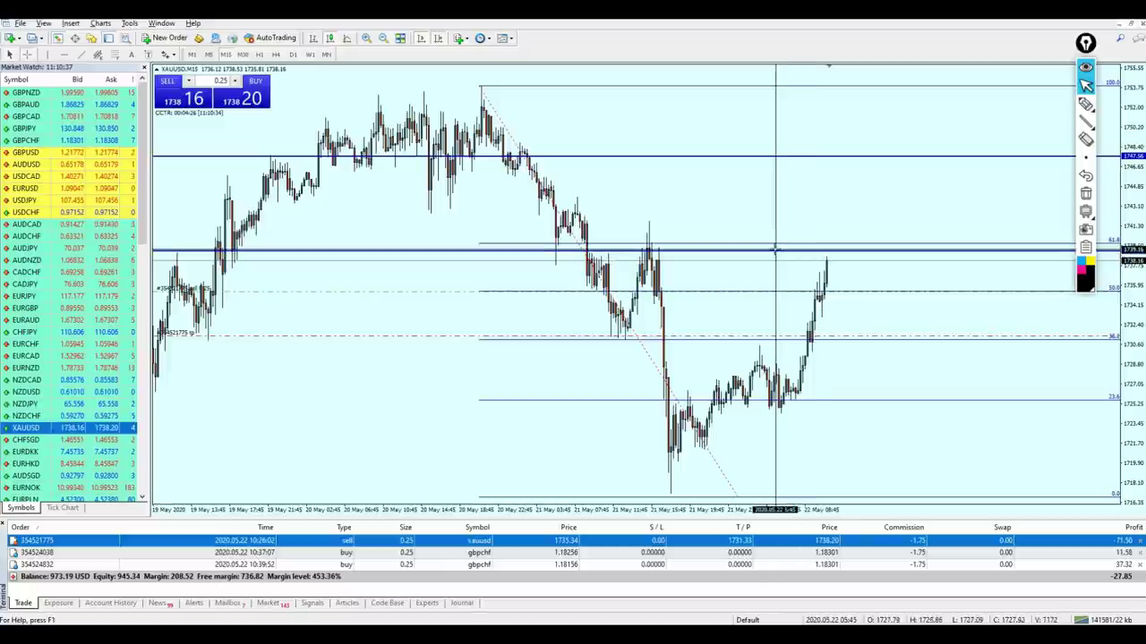
pyautogui.click(715, 251)
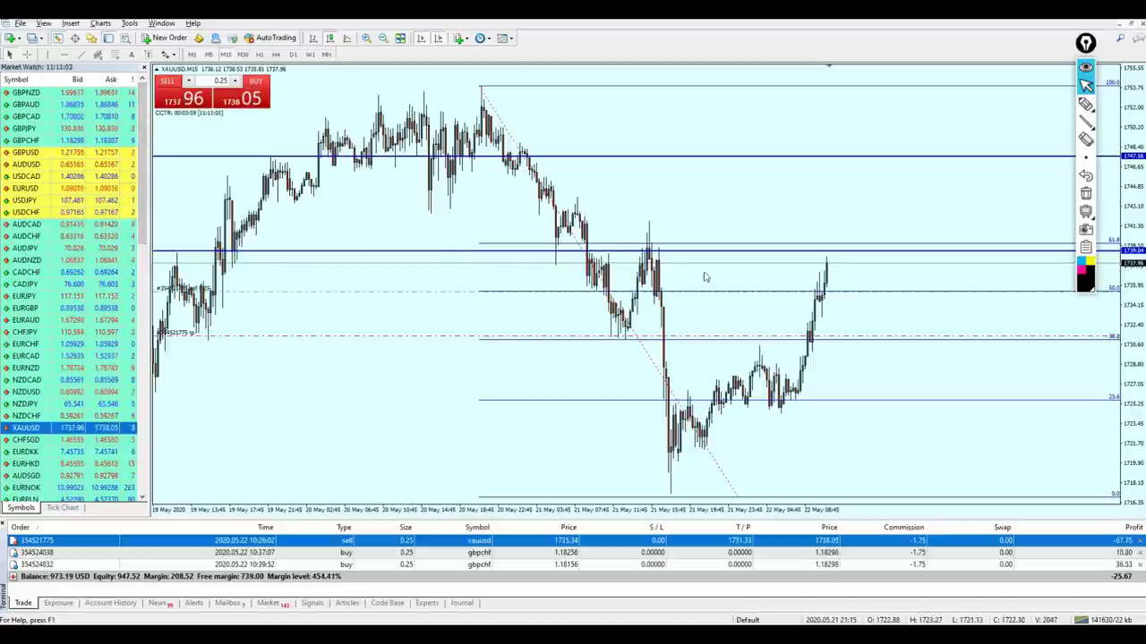
# Place a 0.25-lot XAUUSD sell limit order, and move its price to 1739.48 just below the 61.8 level.
pyautogui.rightClick(803, 258)
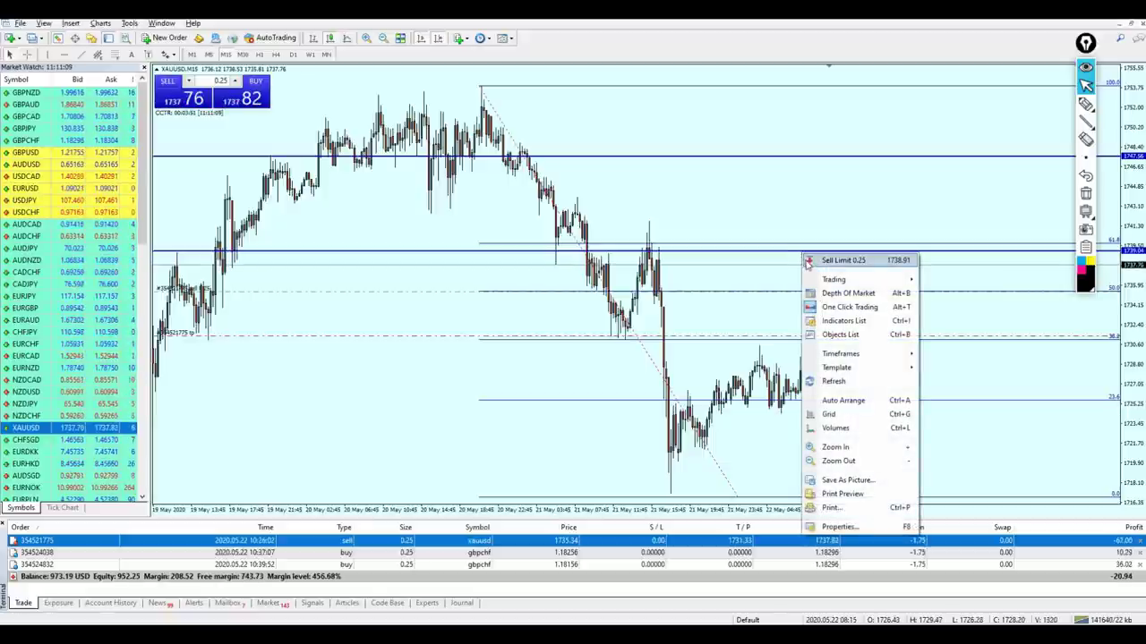
pyautogui.click(808, 261)
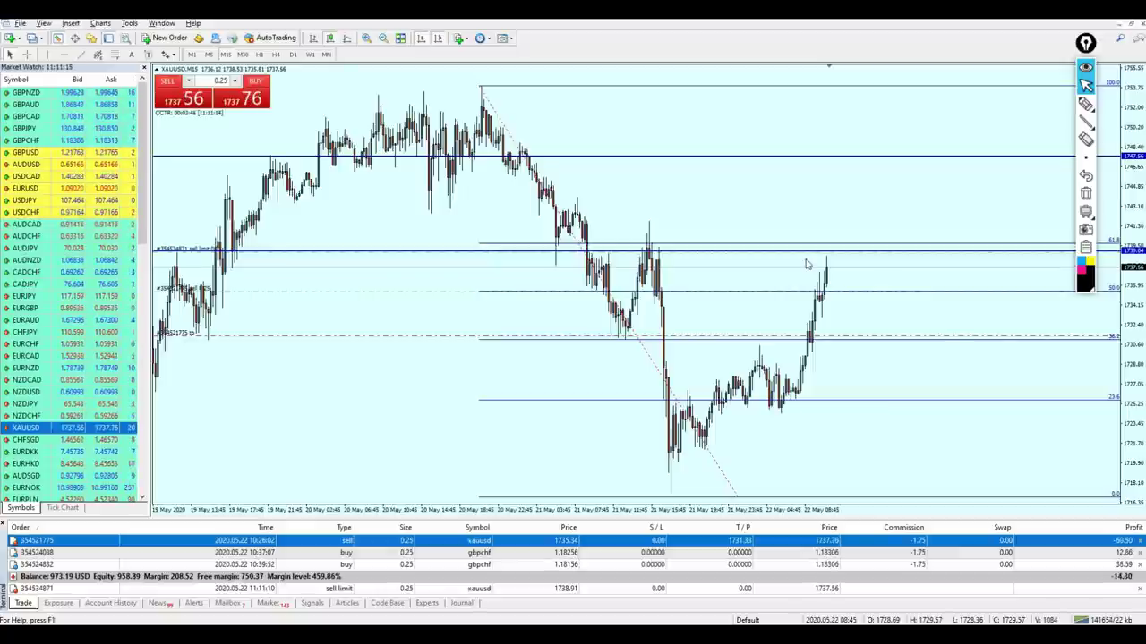
pyautogui.moveTo(804, 256); pyautogui.dragTo(803, 254)
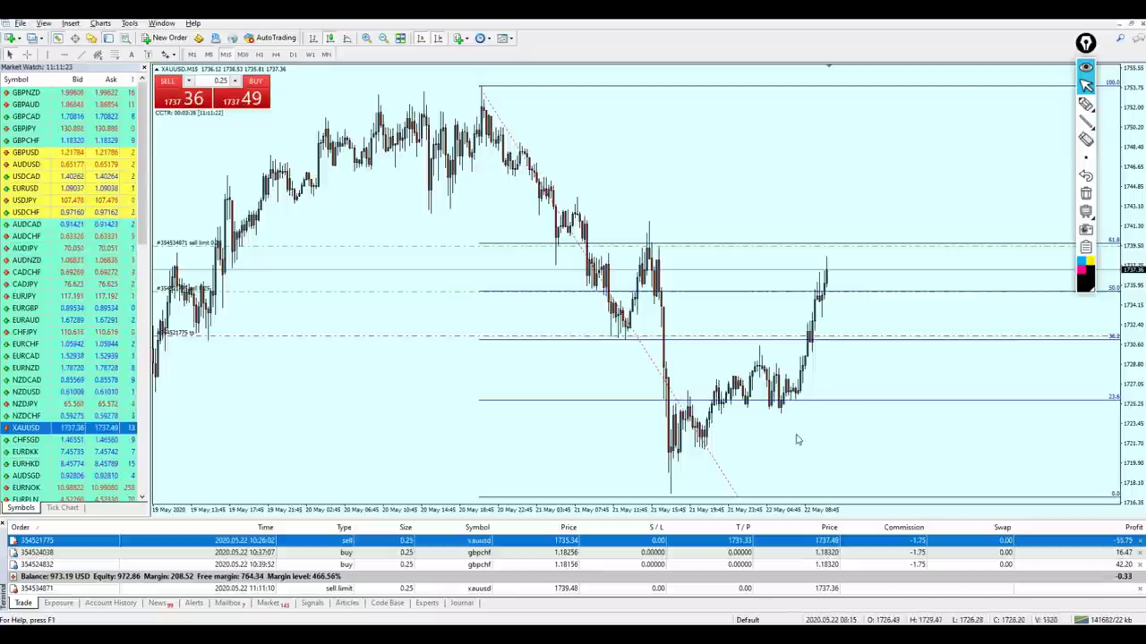
# Show the GBPCHF chart, and measure the rise from the second buy entry near the 61.8 level to the current price.
pyautogui.click(794, 564)
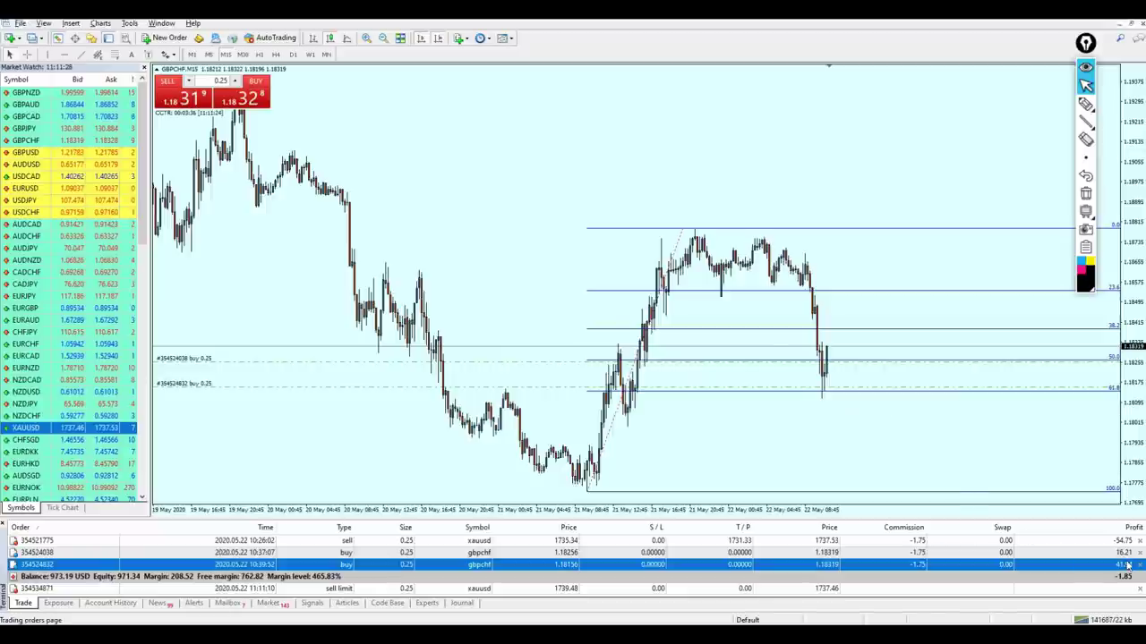
pyautogui.middleClick(821, 387)
pyautogui.moveTo(822, 388); pyautogui.dragTo(828, 351)
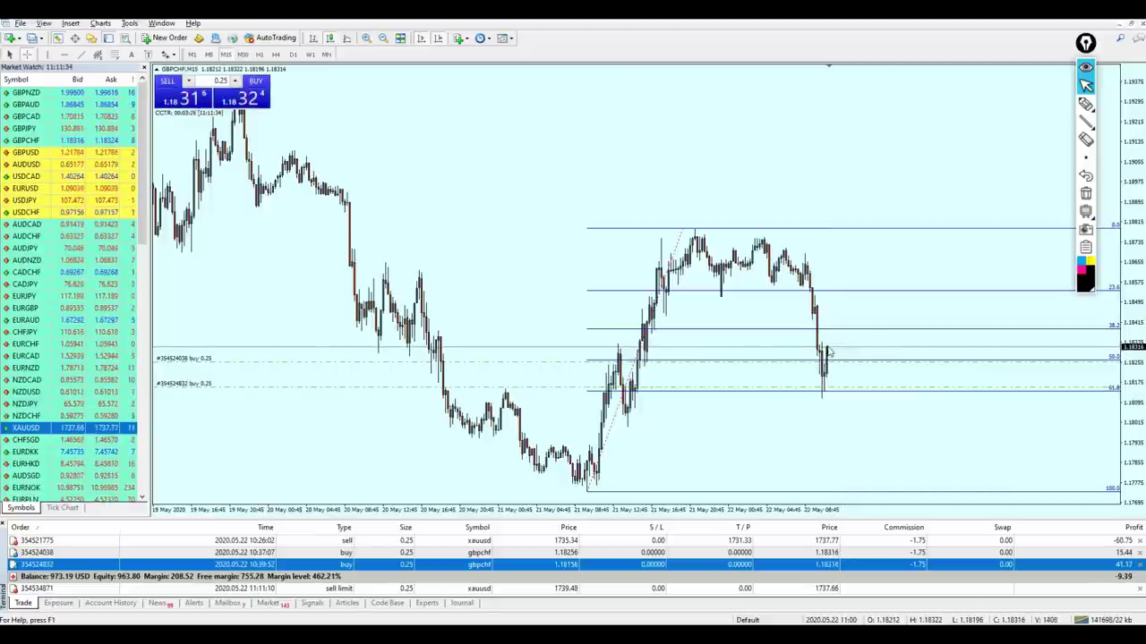
# Review the M15 charts of the pairs from GBPUSD through EURAUD for a new retracement setup.
pyautogui.click(36, 157)
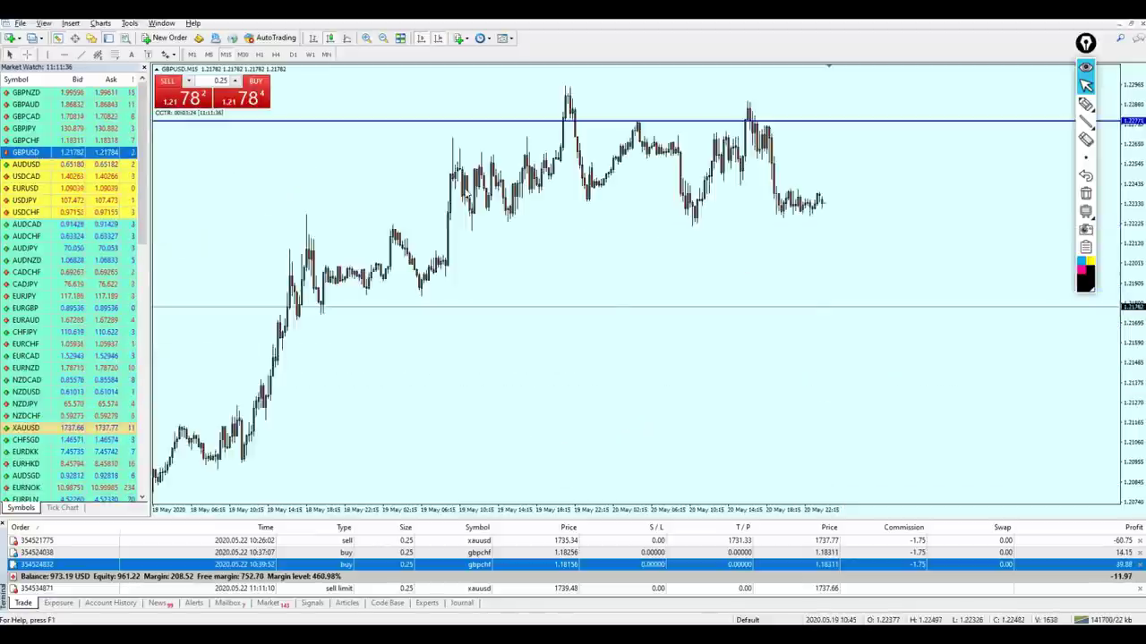
pyautogui.press('Down')
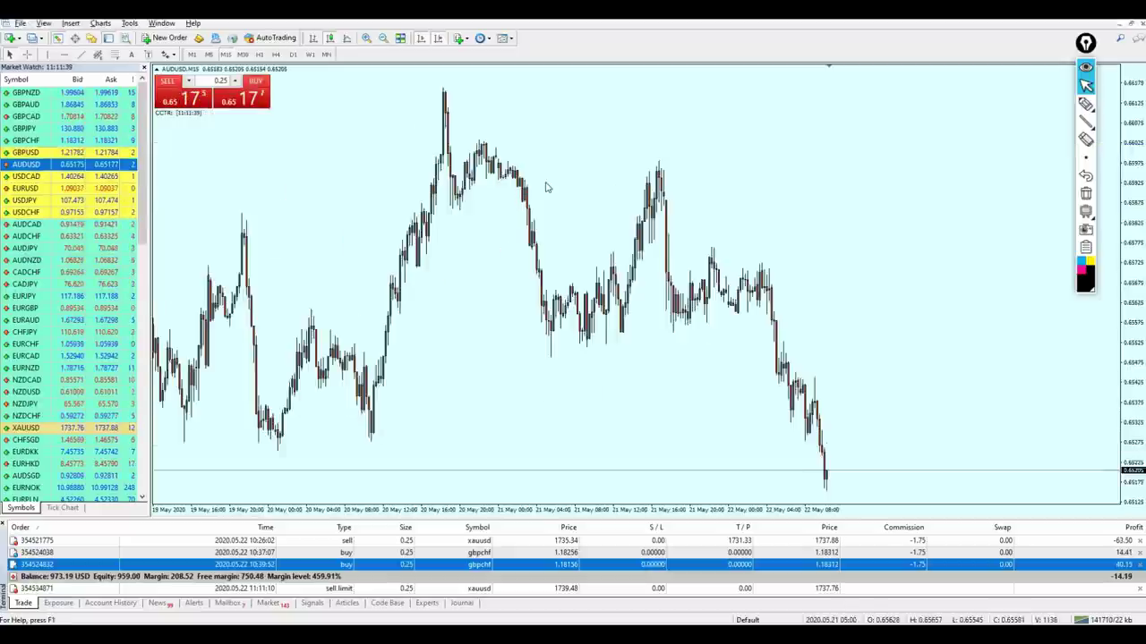
pyautogui.press('Down')
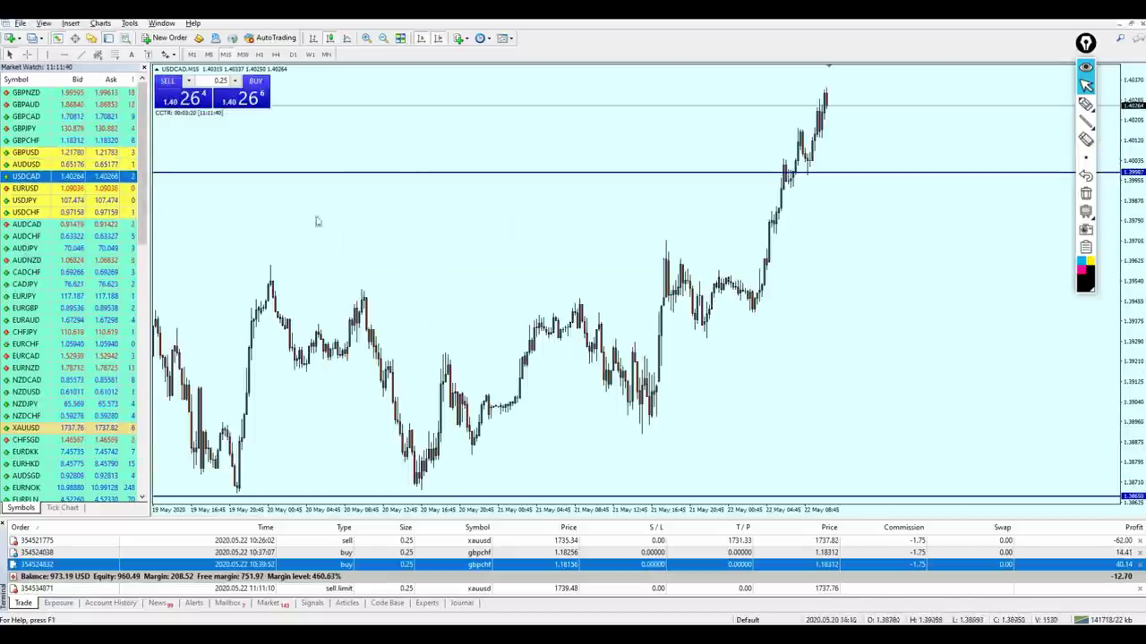
pyautogui.press('Down')
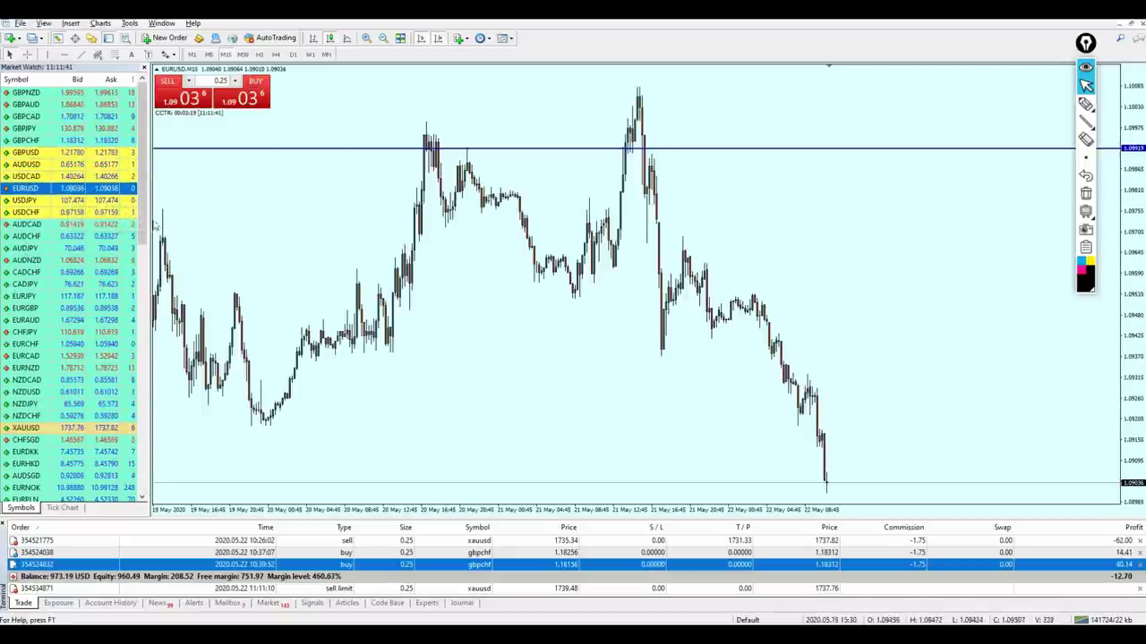
pyautogui.press('Down')
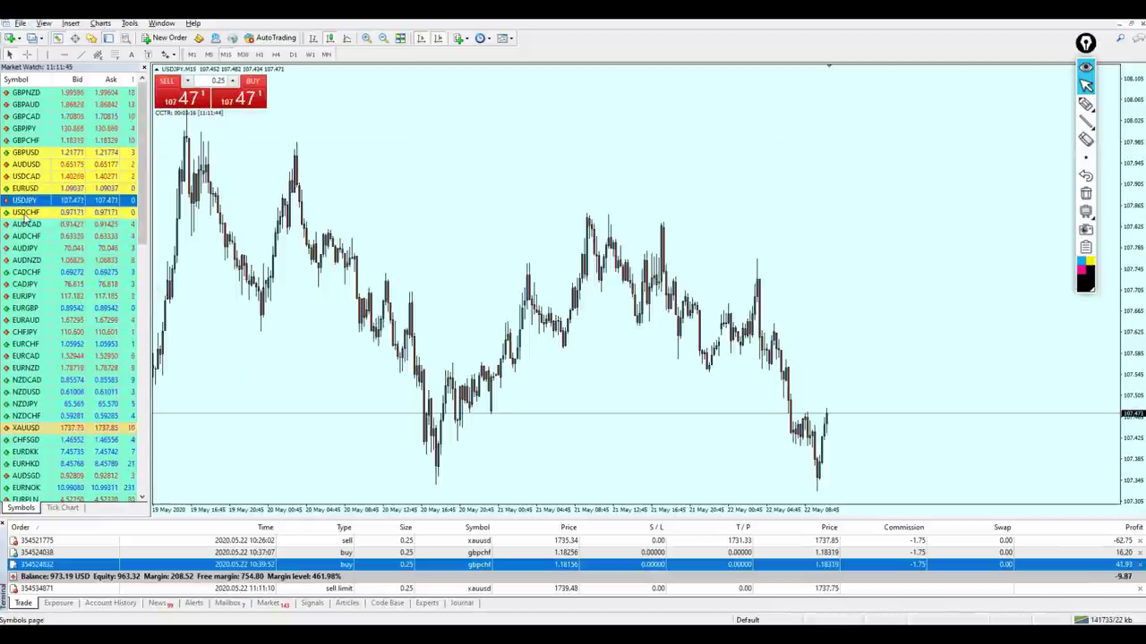
pyautogui.press('Down')
pyautogui.press('Down')
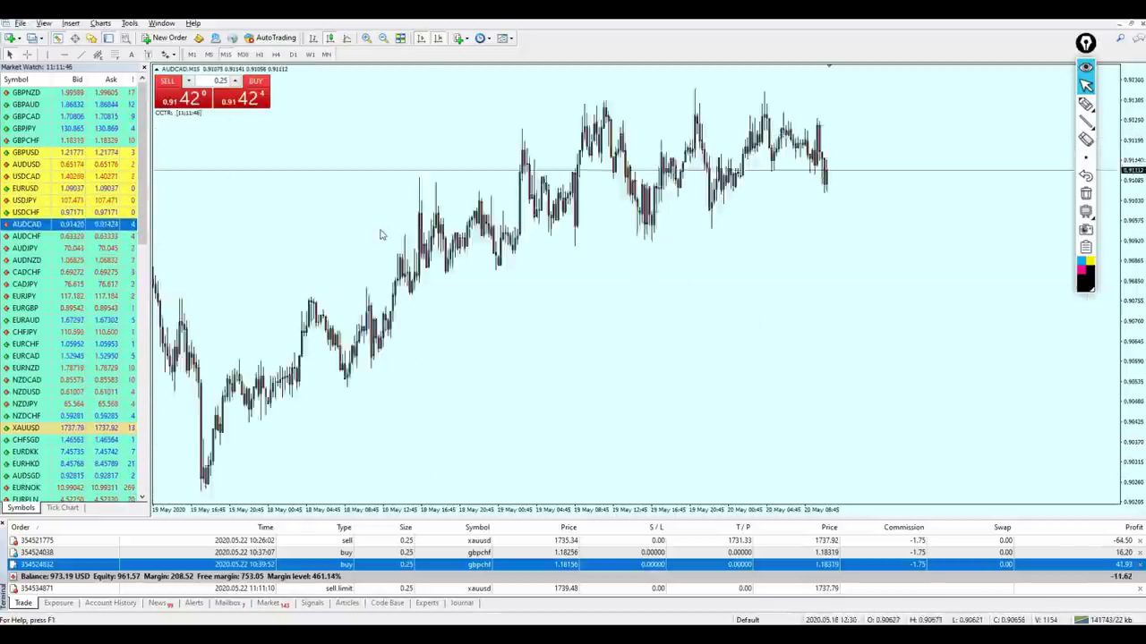
pyautogui.press('Down')
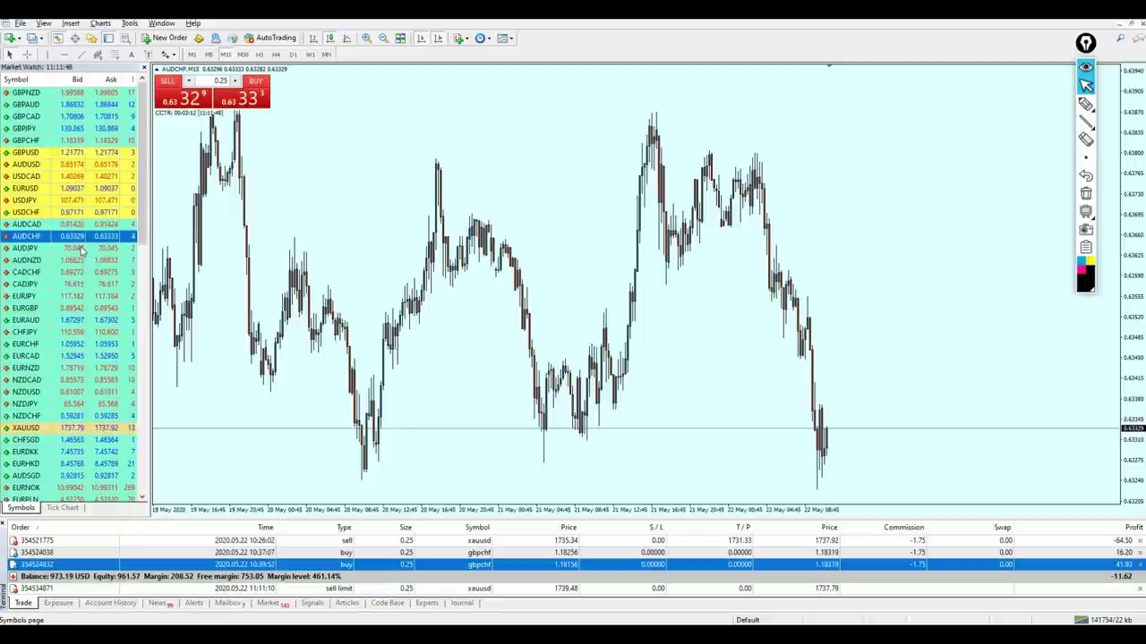
pyautogui.press('Down')
pyautogui.press('Down')
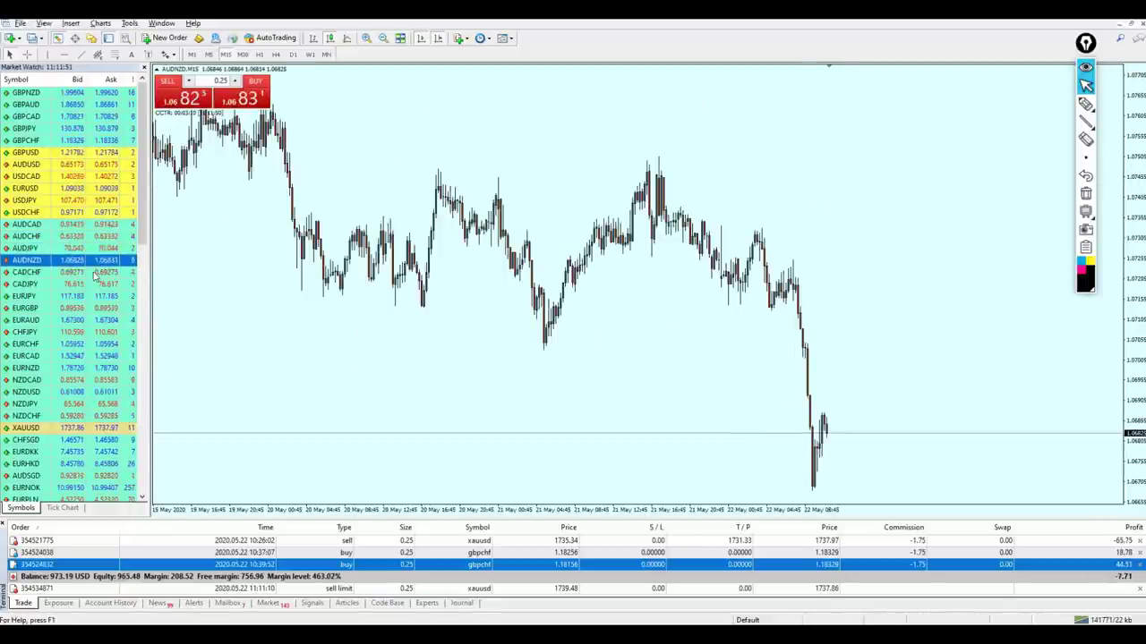
pyautogui.press('Down')
pyautogui.press('Down')
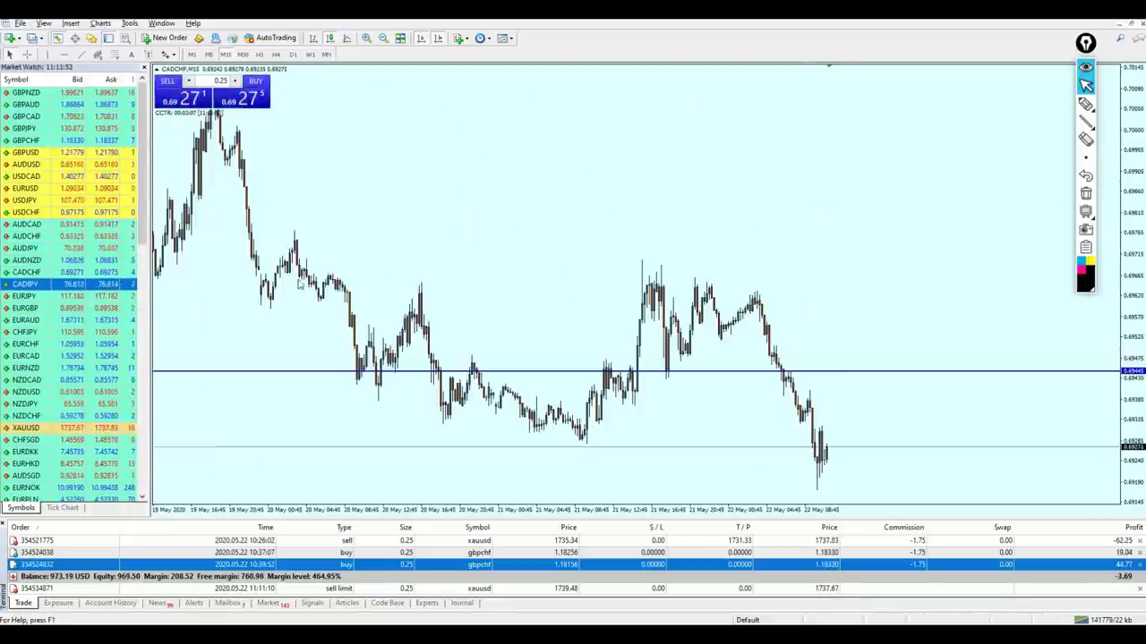
pyautogui.press('Down')
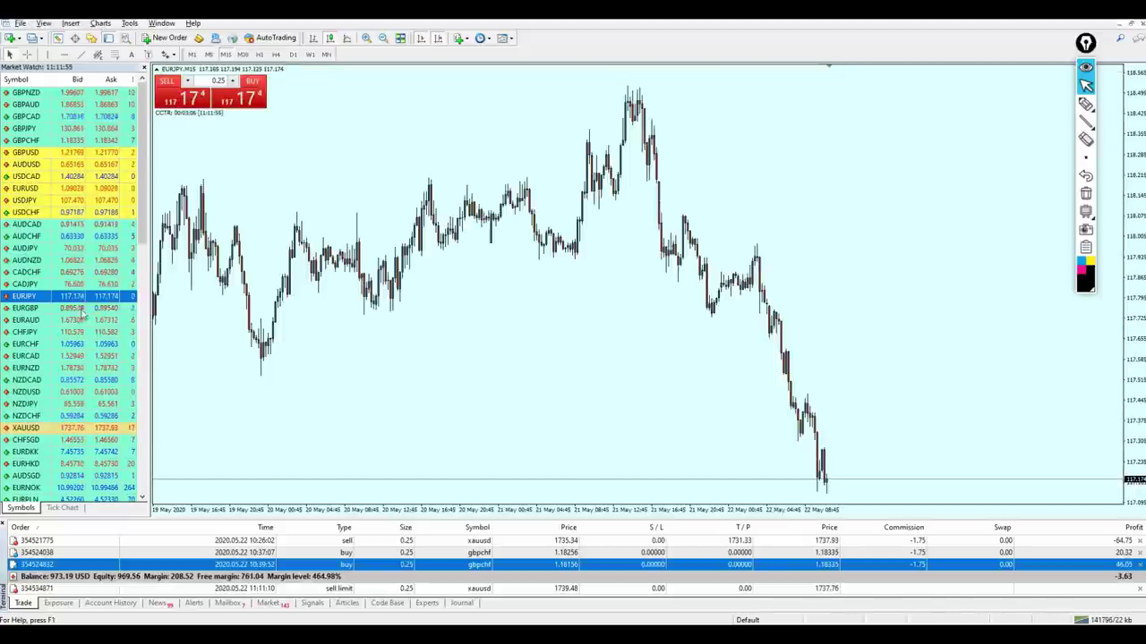
pyautogui.click(77, 308)
pyautogui.click(103, 320)
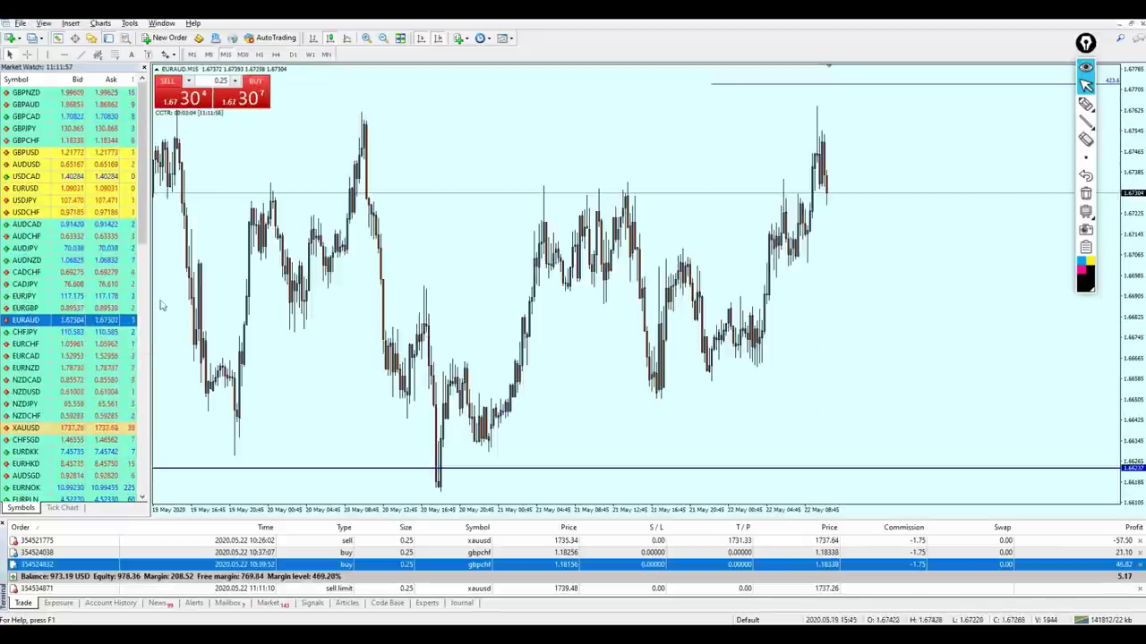
# Draw a Fibonacci retracement on EURGBP from the latest swing low to the swing high, and buy 0.25 lots near the 61.8 level.
pyautogui.press('Up')
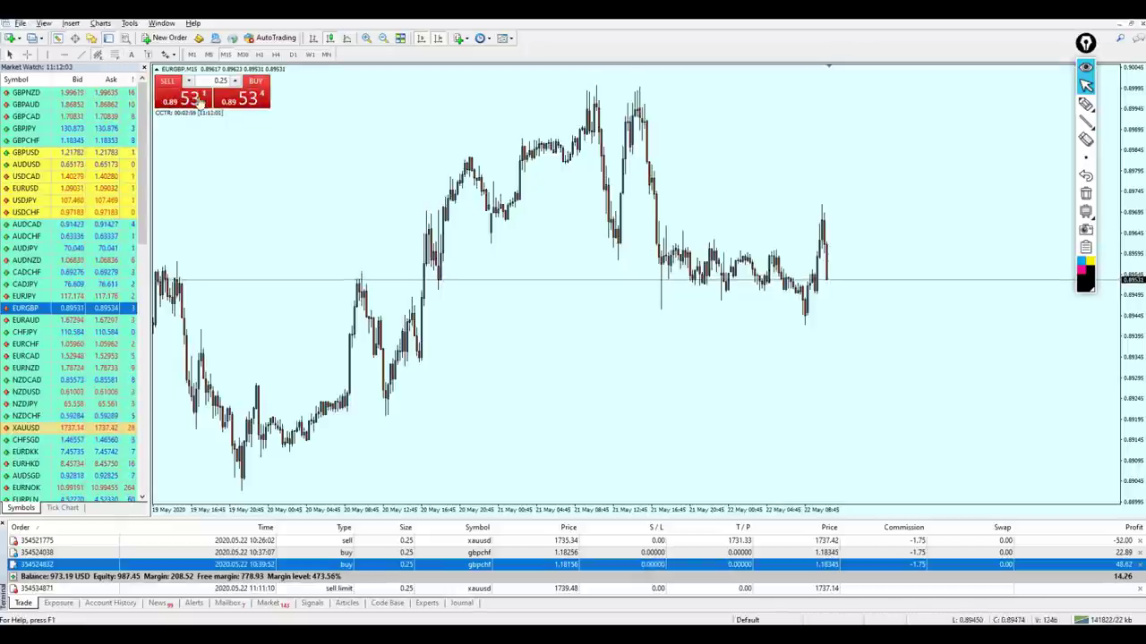
pyautogui.click(121, 55)
pyautogui.moveTo(806, 320); pyautogui.dragTo(823, 205)
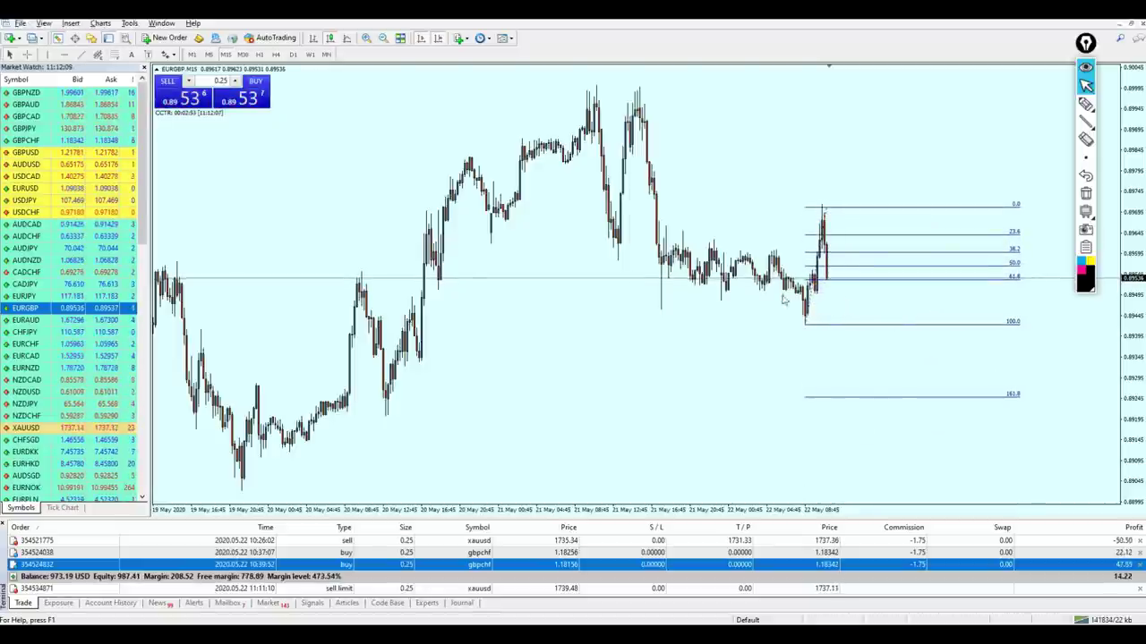
pyautogui.click(241, 100)
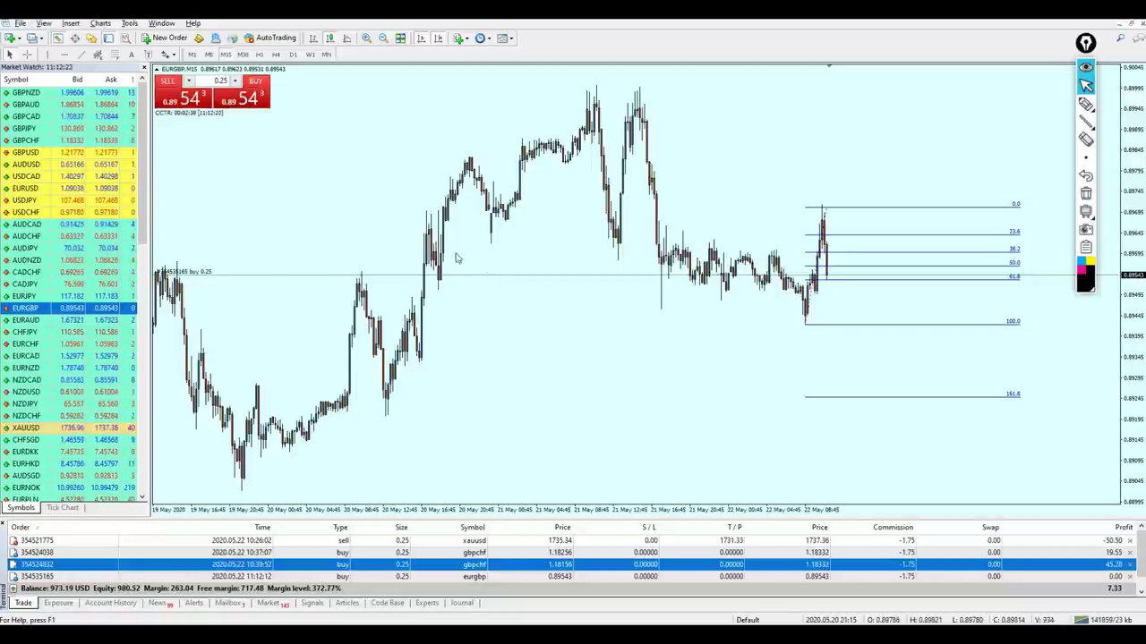
# Sketch the EURGBP support line through the earlier lows, circle them and the 61.8 label, and clear the sketches.
pyautogui.click(1086, 104)
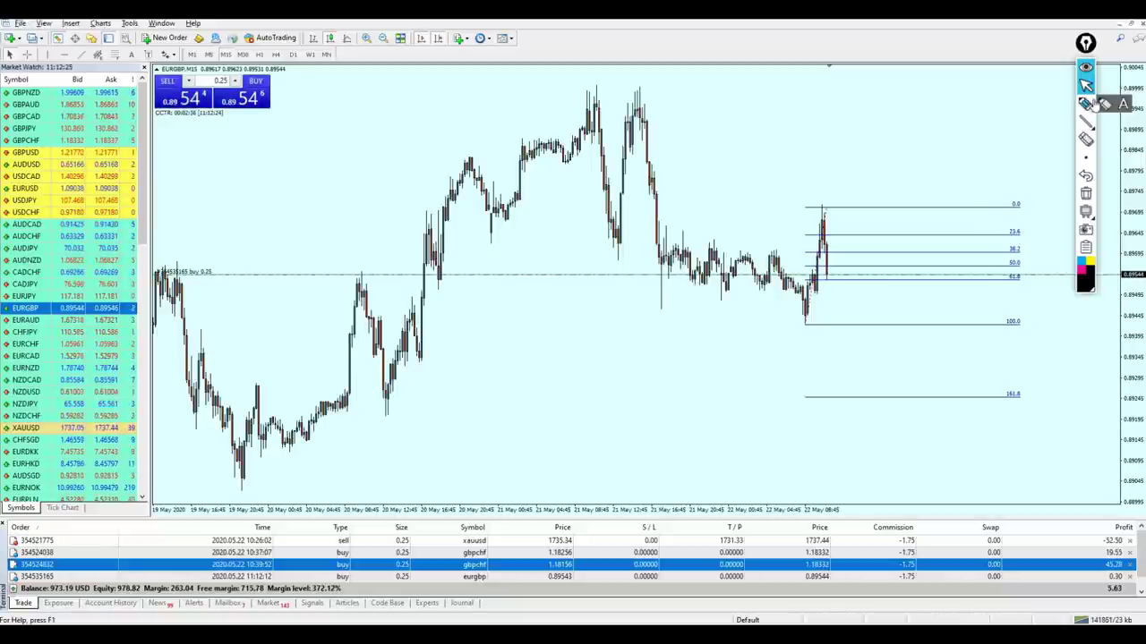
pyautogui.moveTo(656, 316)
pyautogui.mouseDown()
pyautogui.moveTo(702, 284)
pyautogui.moveTo(667, 310)
pyautogui.moveTo(716, 294)
pyautogui.mouseUp()
pyautogui.moveTo(430, 281)
pyautogui.mouseDown()
pyautogui.moveTo(431, 270)
pyautogui.moveTo(873, 280)
pyautogui.mouseUp()
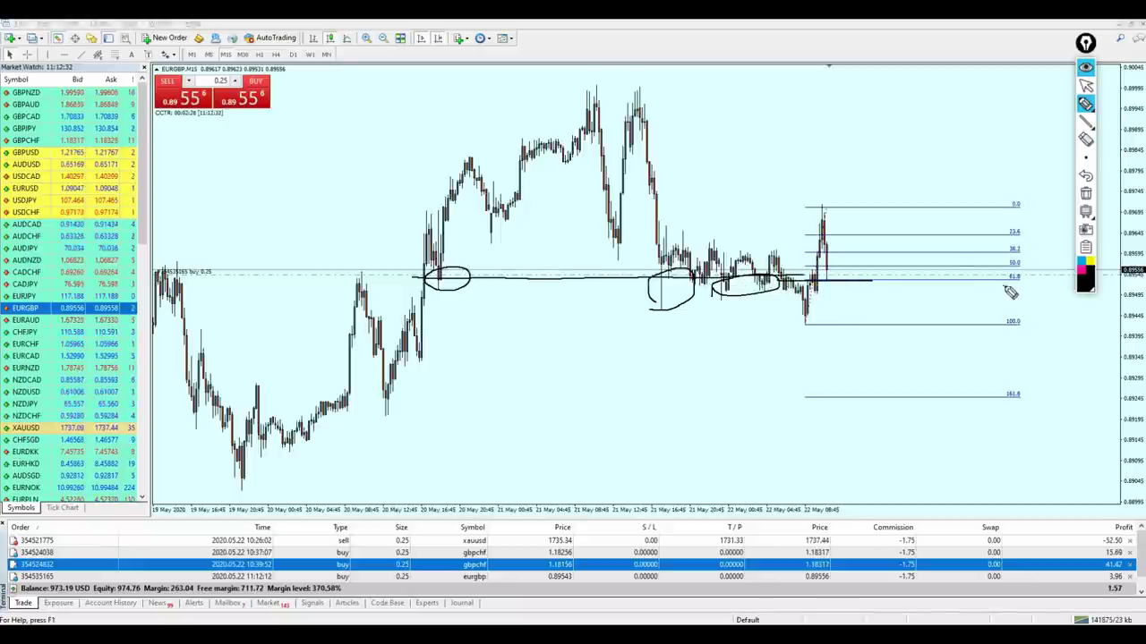
pyautogui.moveTo(1007, 286); pyautogui.dragTo(1000, 292)
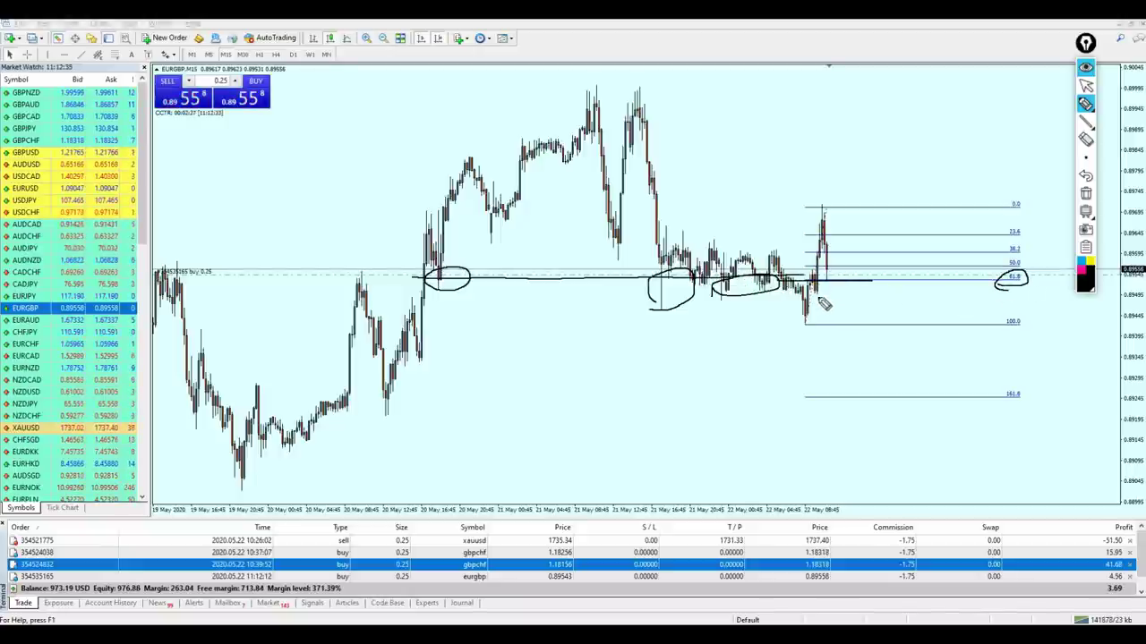
pyautogui.click(1086, 85)
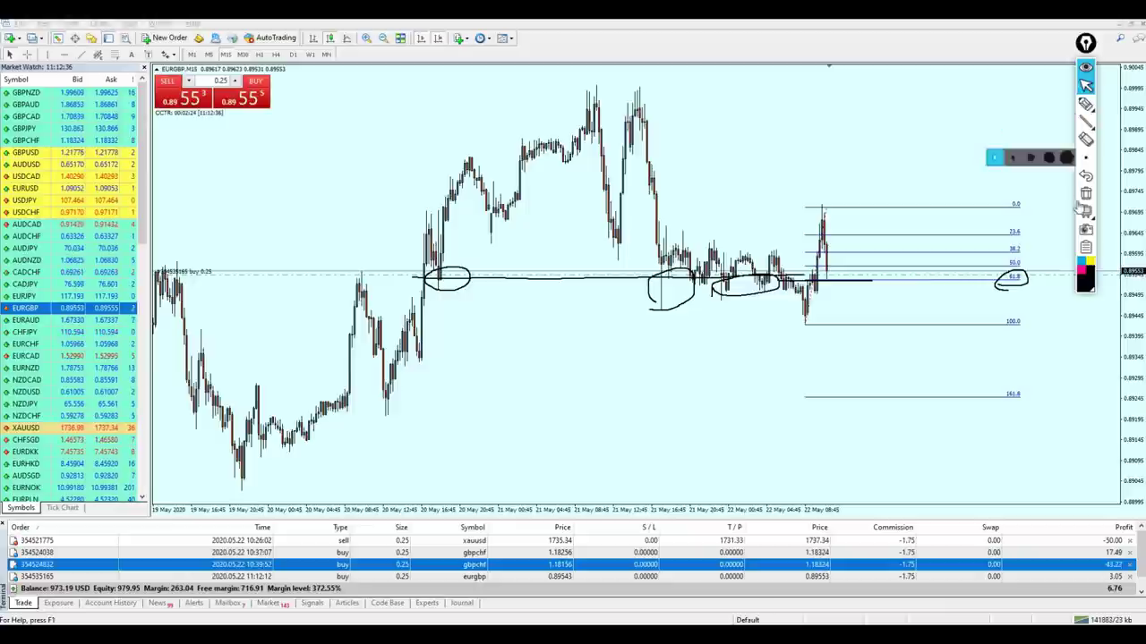
pyautogui.click(1086, 196)
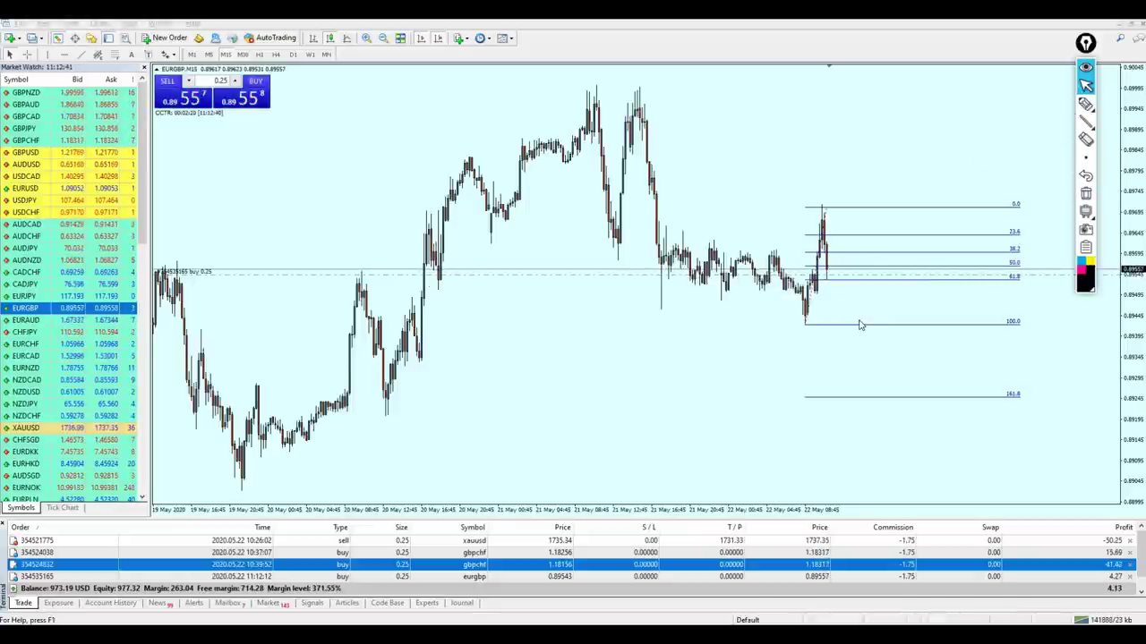
# Examine the EURGBP retracement up close, measuring from the 61.8 level to the current price and up to the 38.2 level.
pyautogui.press('+')
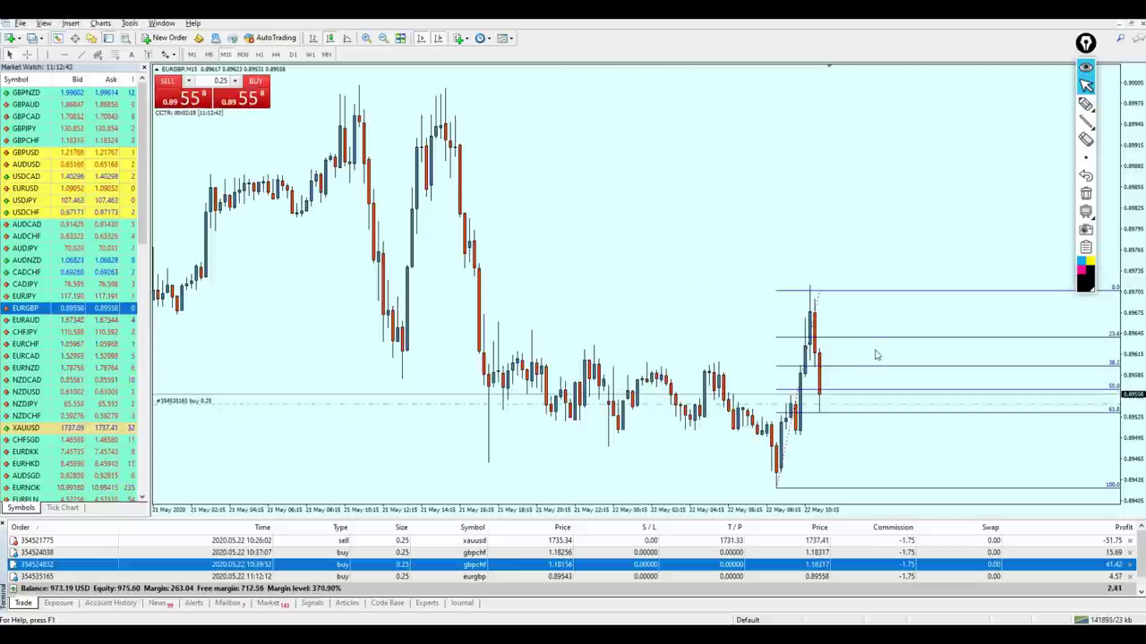
pyautogui.scroll(1, 863, 340)
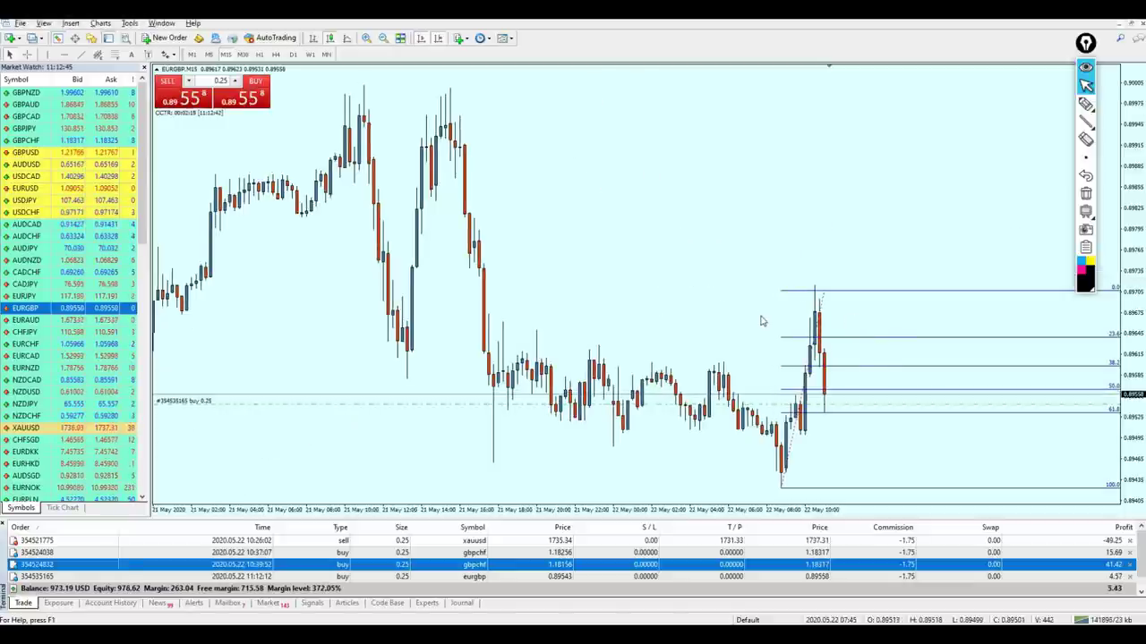
pyautogui.scroll(-1, 763, 328)
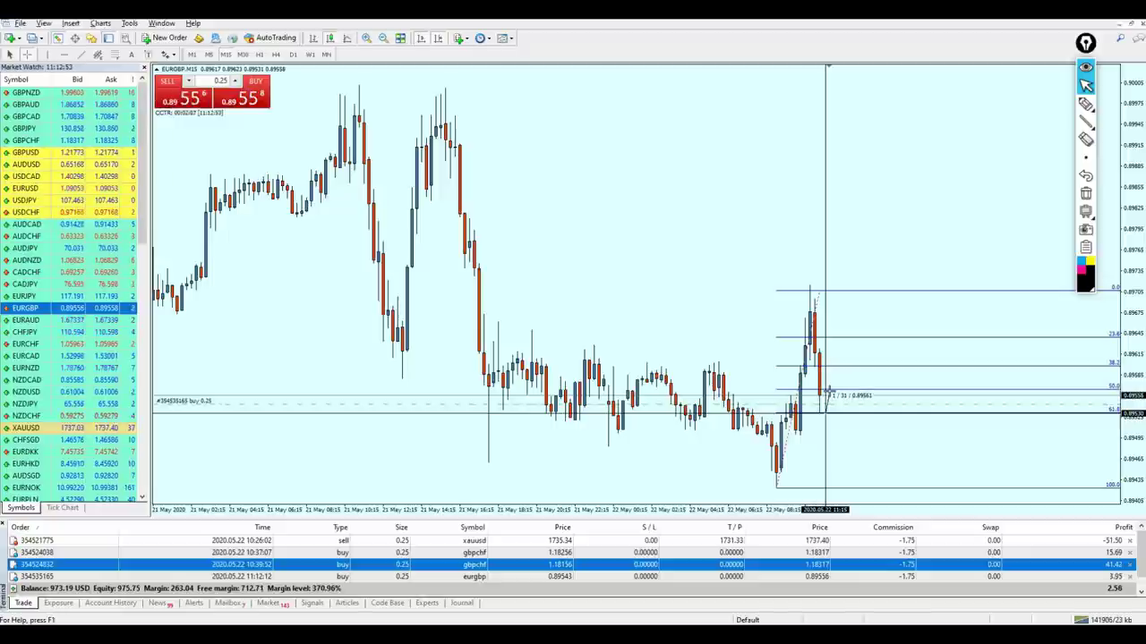
pyautogui.click(830, 396)
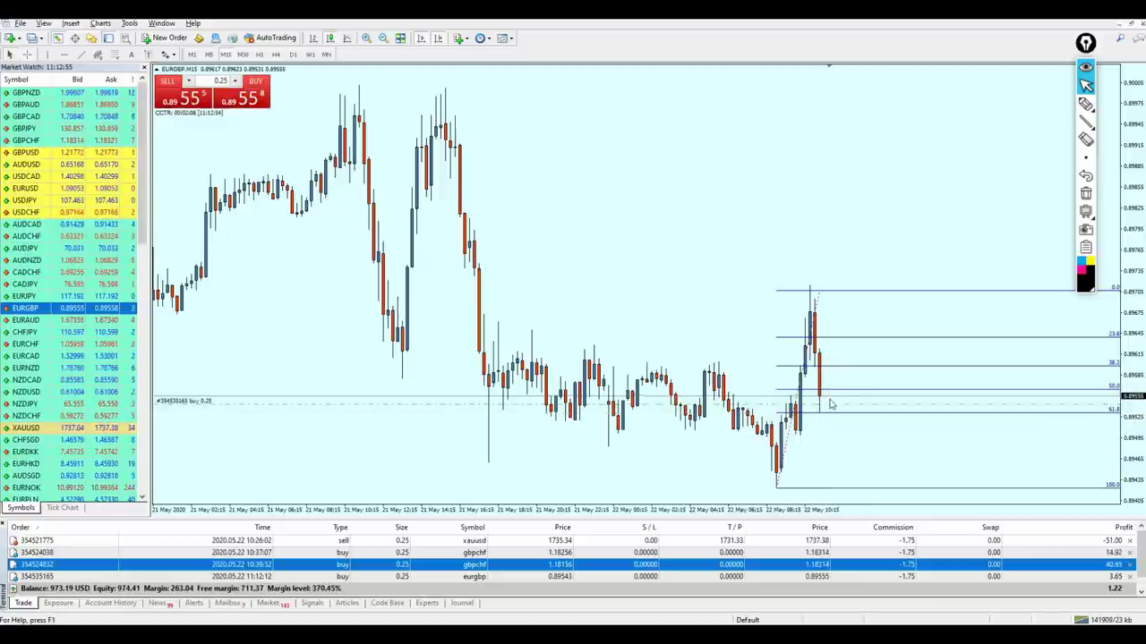
pyautogui.middleClick(825, 416)
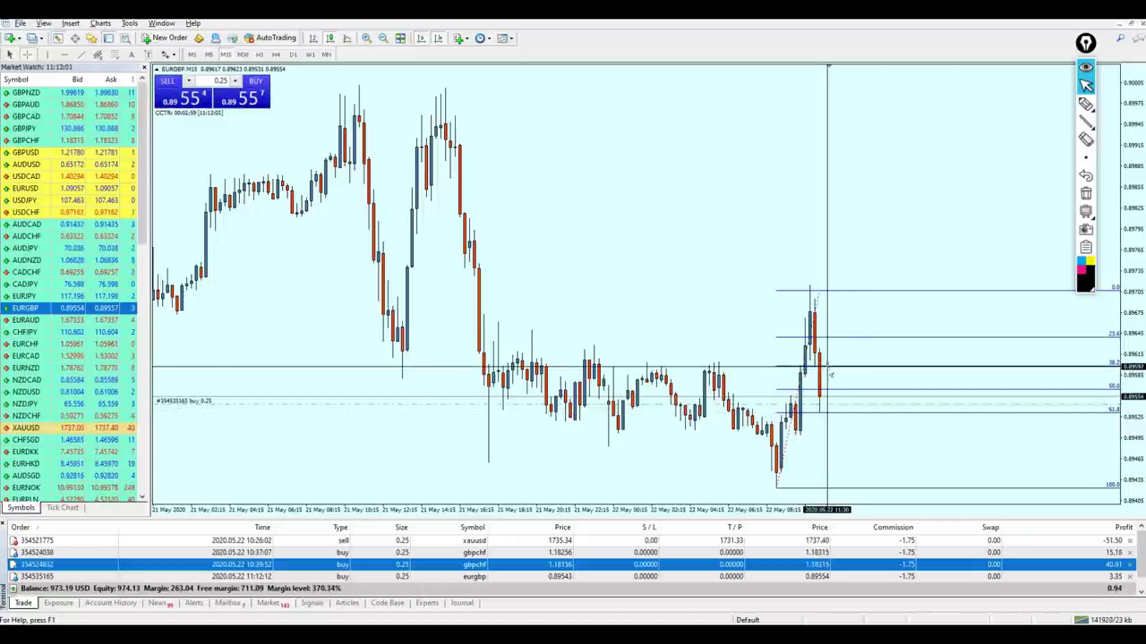
# Circle the earlier EURGBP highs and the 38.2 label, sketch a line joining them to the latest candles, and clear the sketches.
pyautogui.click(1085, 103)
pyautogui.moveTo(687, 385)
pyautogui.mouseDown()
pyautogui.moveTo(707, 385)
pyautogui.moveTo(653, 398)
pyautogui.mouseUp()
pyautogui.moveTo(759, 368); pyautogui.dragTo(851, 362)
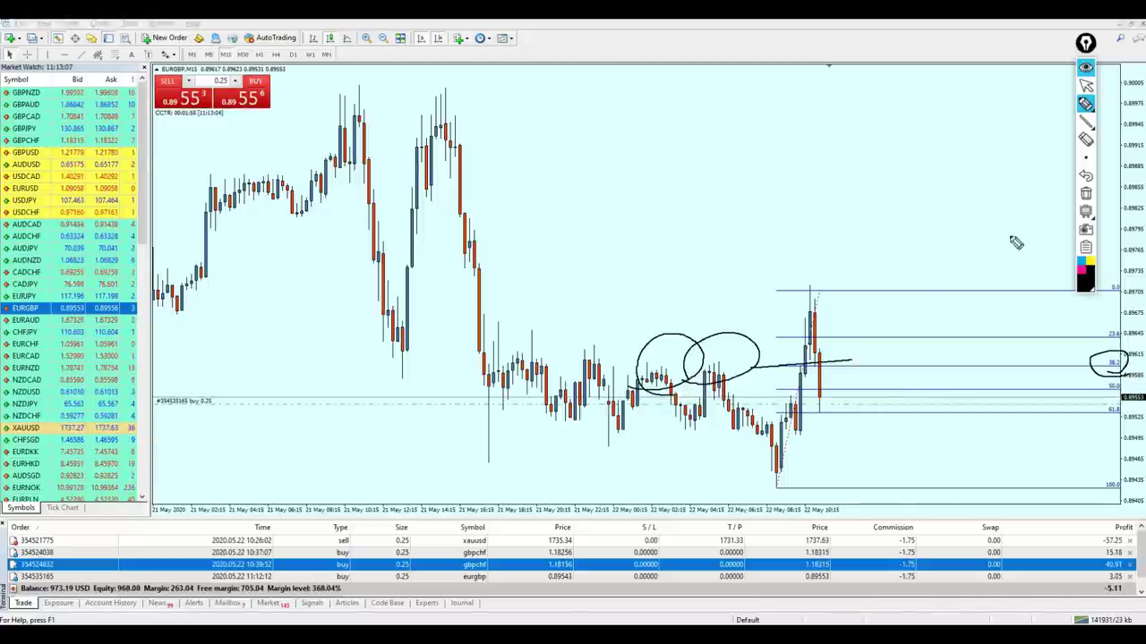
pyautogui.click(1085, 192)
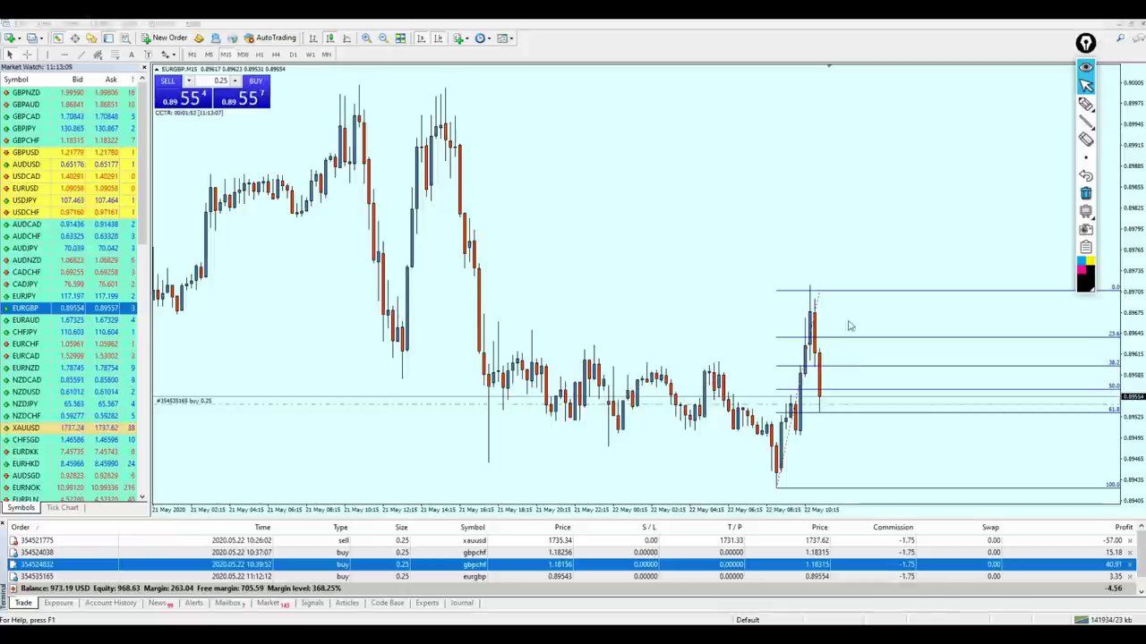
# Measure from the EURGBP buy entry to the 38.2 level, and set the position's take profit at 0.89595.
pyautogui.middleClick(822, 404)
pyautogui.moveTo(820, 403); pyautogui.dragTo(826, 367)
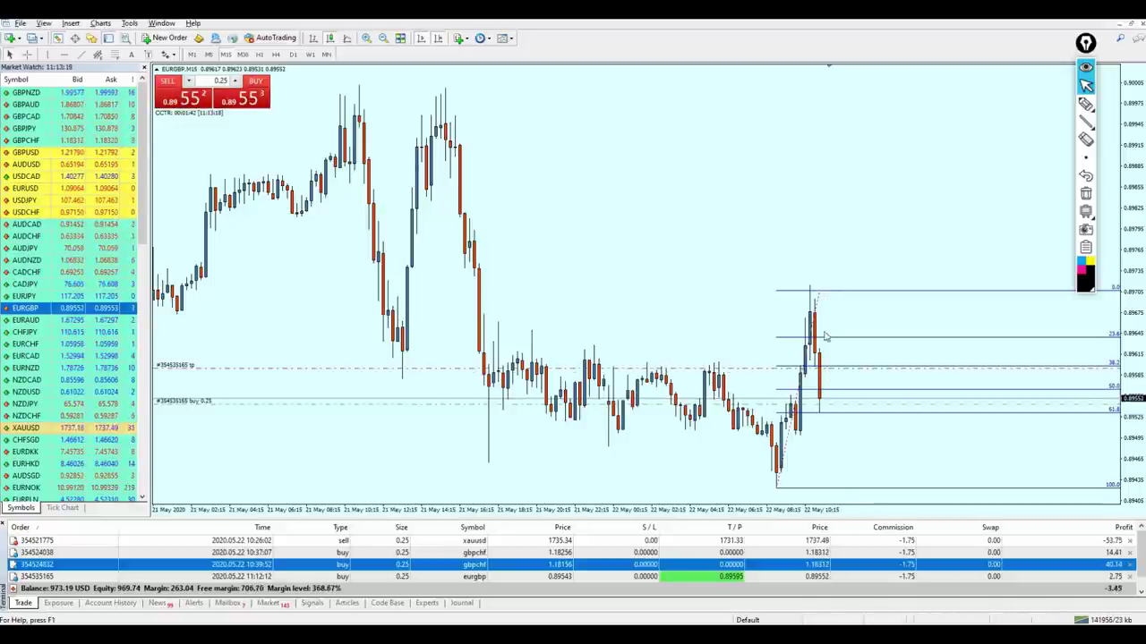
# Scan the M15 charts from EURAUD through NZDCHF, plus GBPNZD and GBPAUD, for retracement setups, including a wider view of price history.
pyautogui.moveTo(25, 320); pyautogui.dragTo(336, 313)
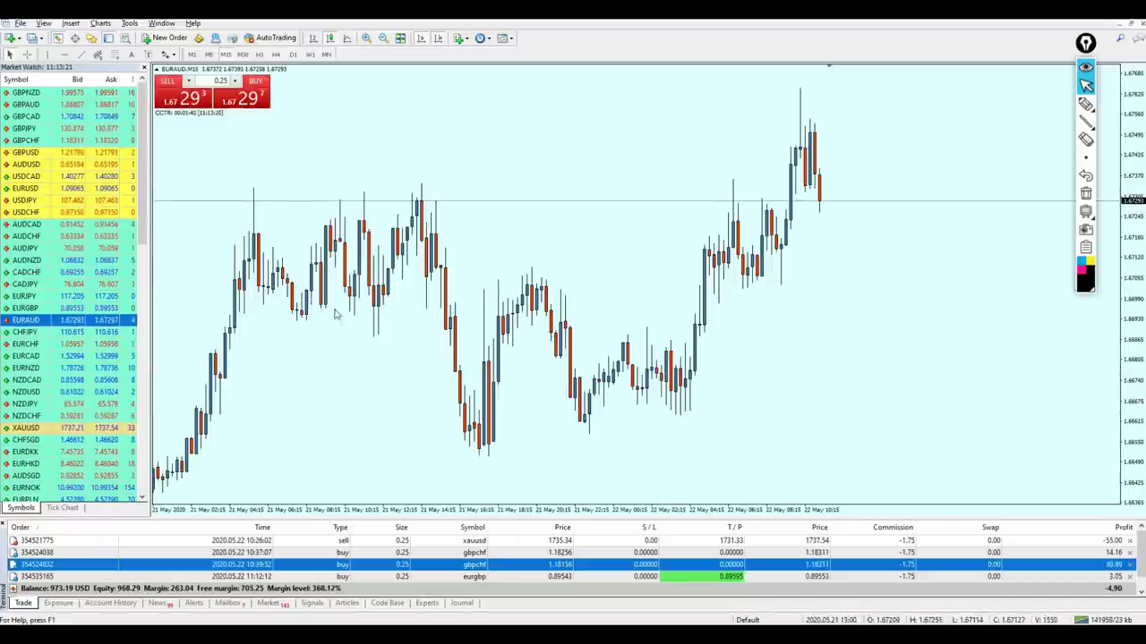
pyautogui.moveTo(25, 332); pyautogui.dragTo(606, 323)
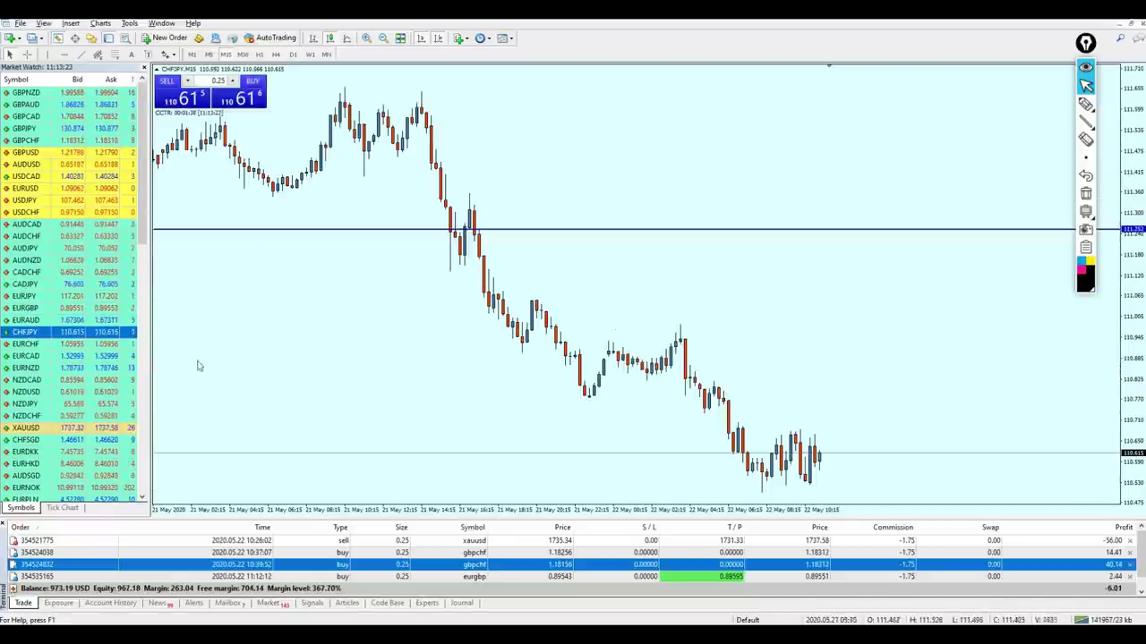
pyautogui.moveTo(25, 344); pyautogui.dragTo(475, 331)
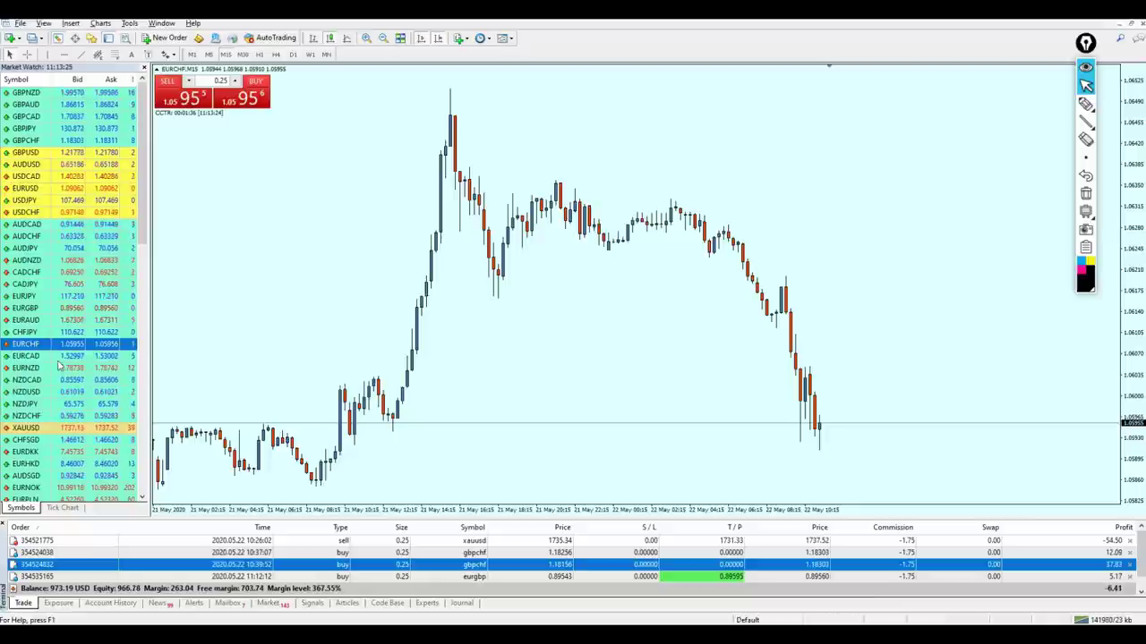
pyautogui.moveTo(25, 355); pyautogui.dragTo(494, 332)
pyautogui.moveTo(69, 372); pyautogui.dragTo(384, 340)
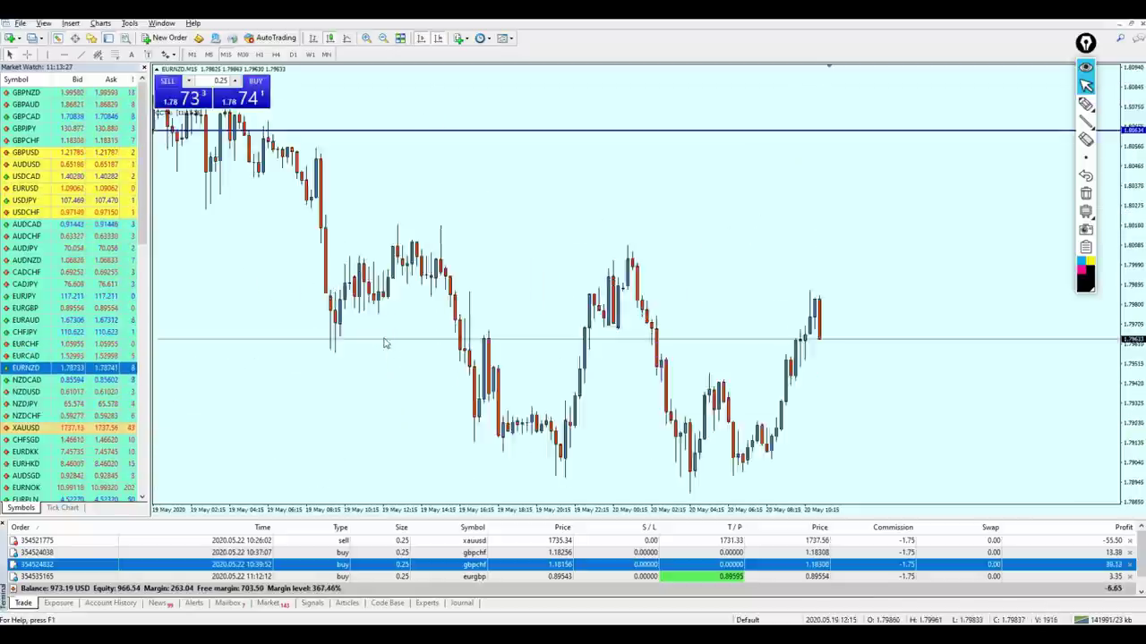
pyautogui.moveTo(70, 379); pyautogui.dragTo(486, 366)
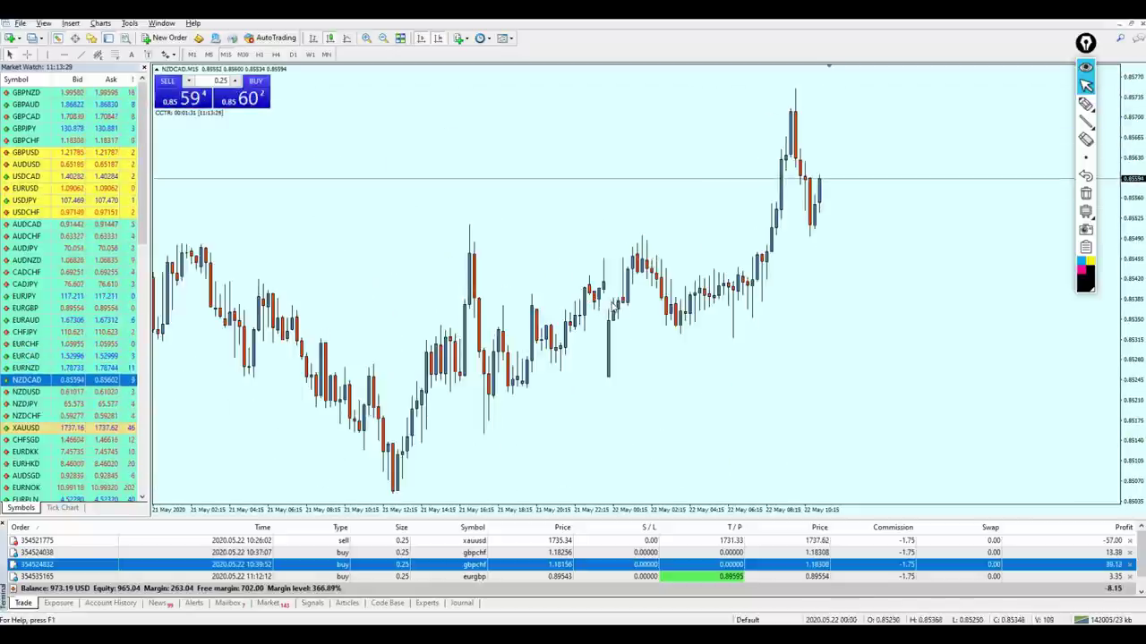
pyautogui.press('-')
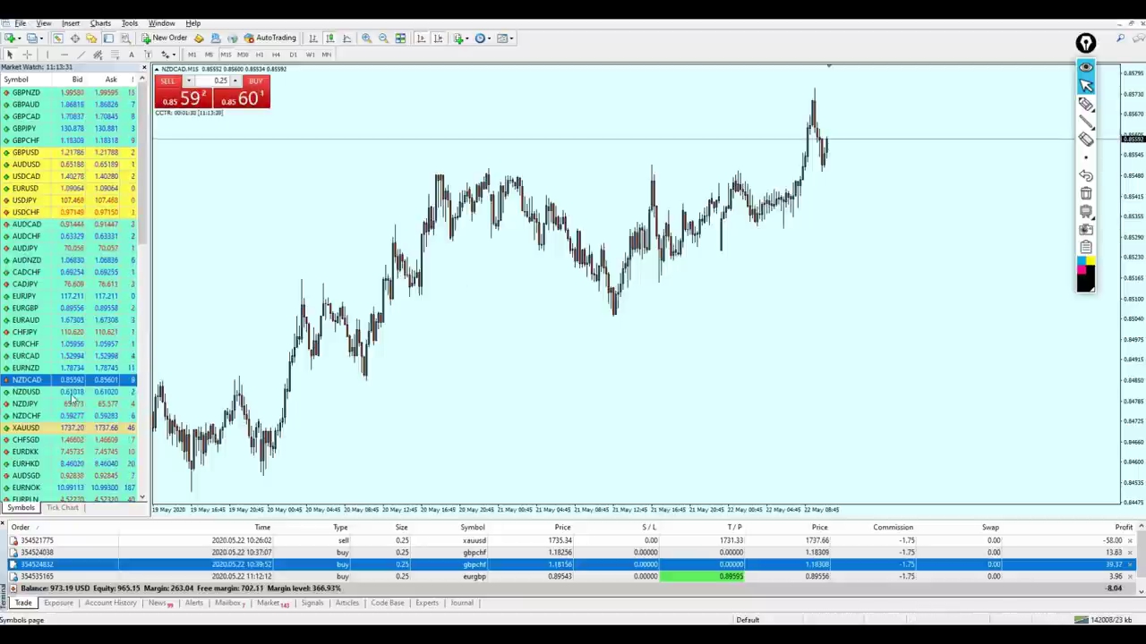
pyautogui.moveTo(71, 392); pyautogui.dragTo(376, 342)
pyautogui.moveTo(70, 405); pyautogui.dragTo(278, 407)
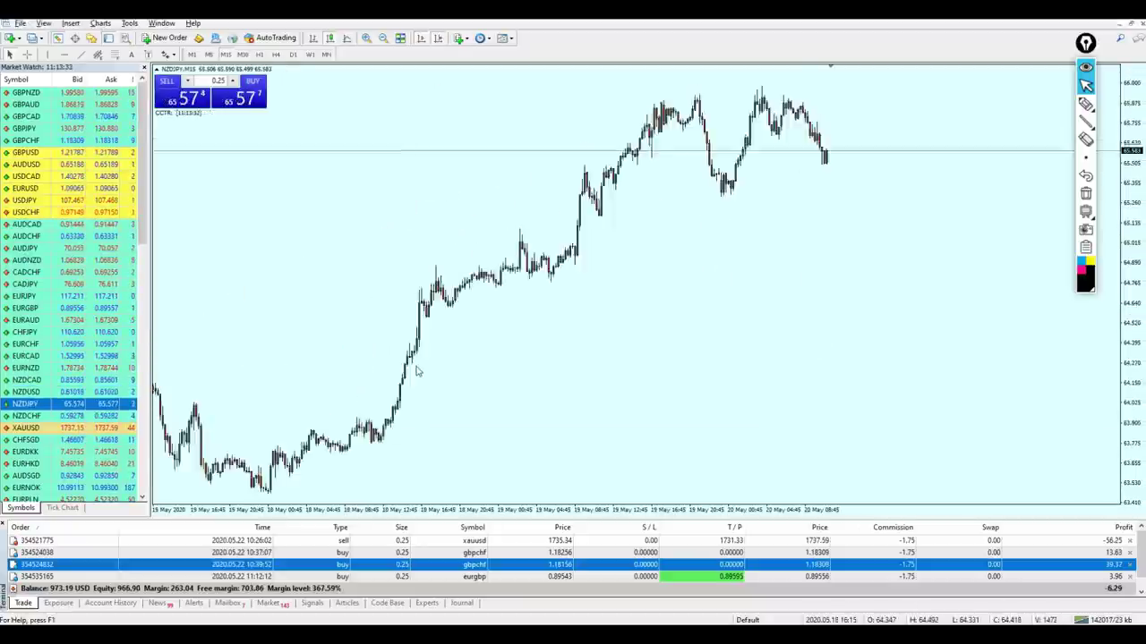
pyautogui.moveTo(72, 417); pyautogui.dragTo(547, 307)
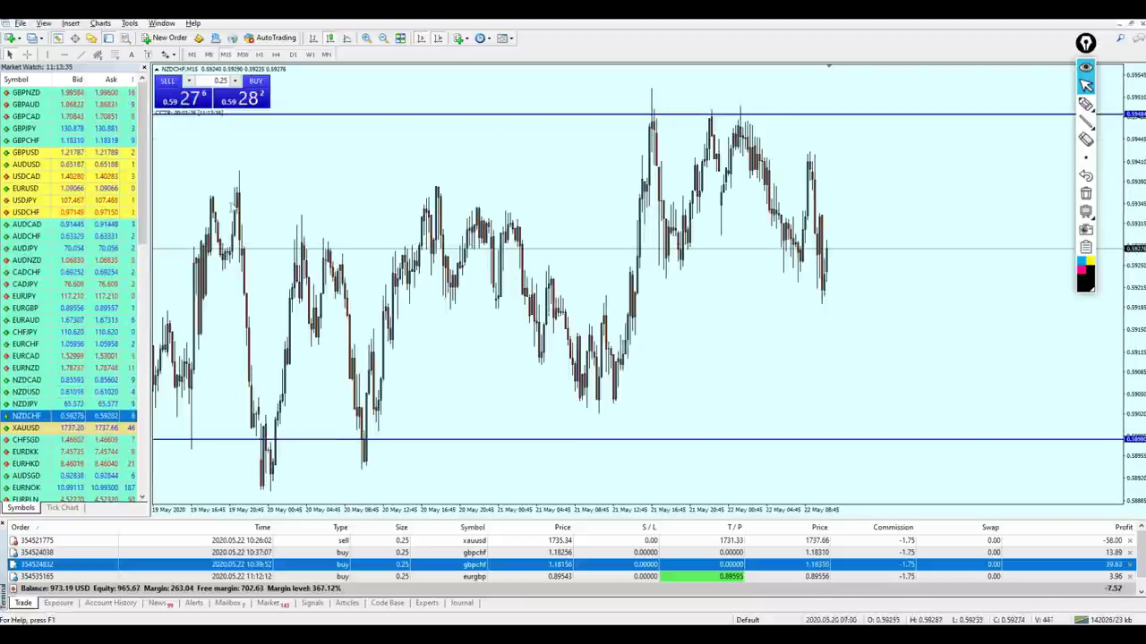
pyautogui.moveTo(36, 92); pyautogui.dragTo(451, 249)
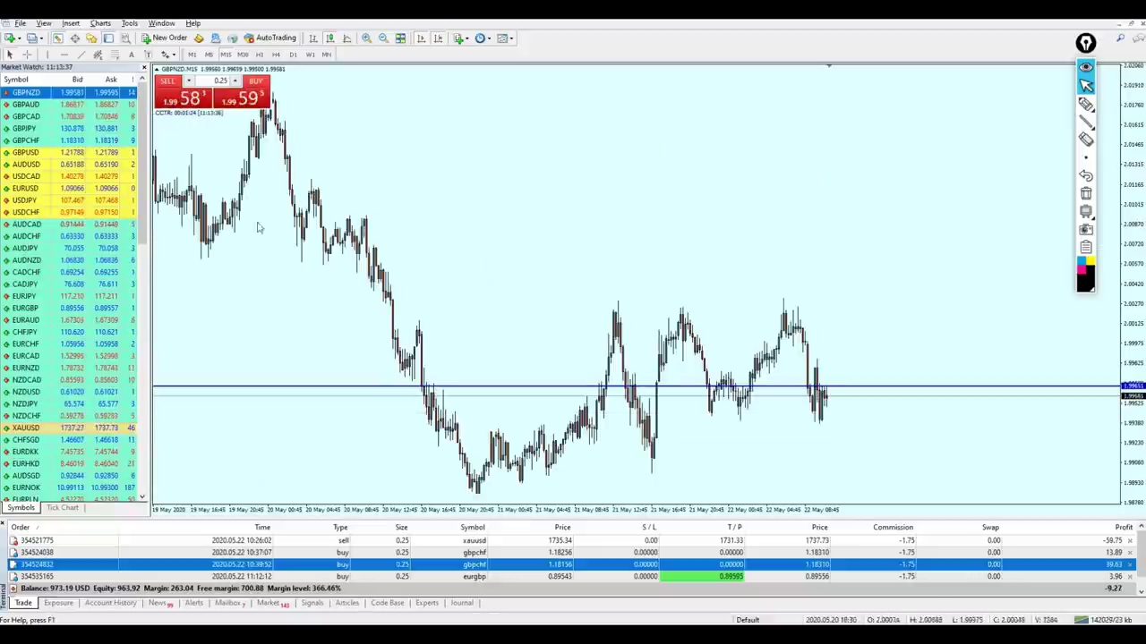
pyautogui.moveTo(54, 105); pyautogui.dragTo(546, 214)
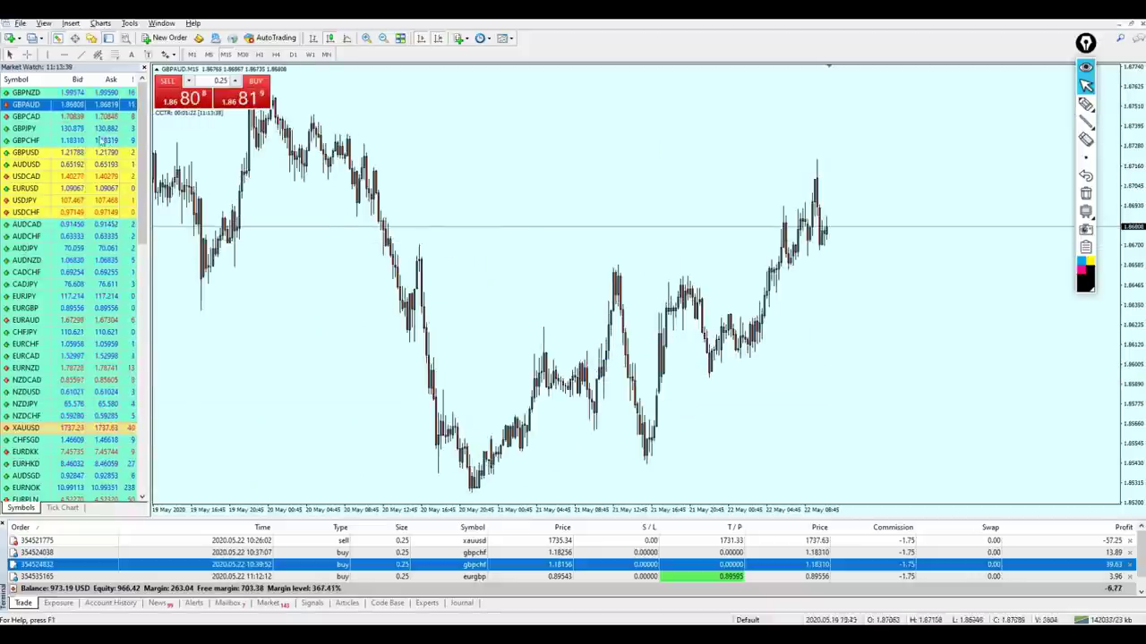
# Bring up the GBPCAD chart, circle its earlier highs and the latest candle at the 38.2 level, and clear the sketches.
pyautogui.moveTo(53, 116); pyautogui.dragTo(490, 270)
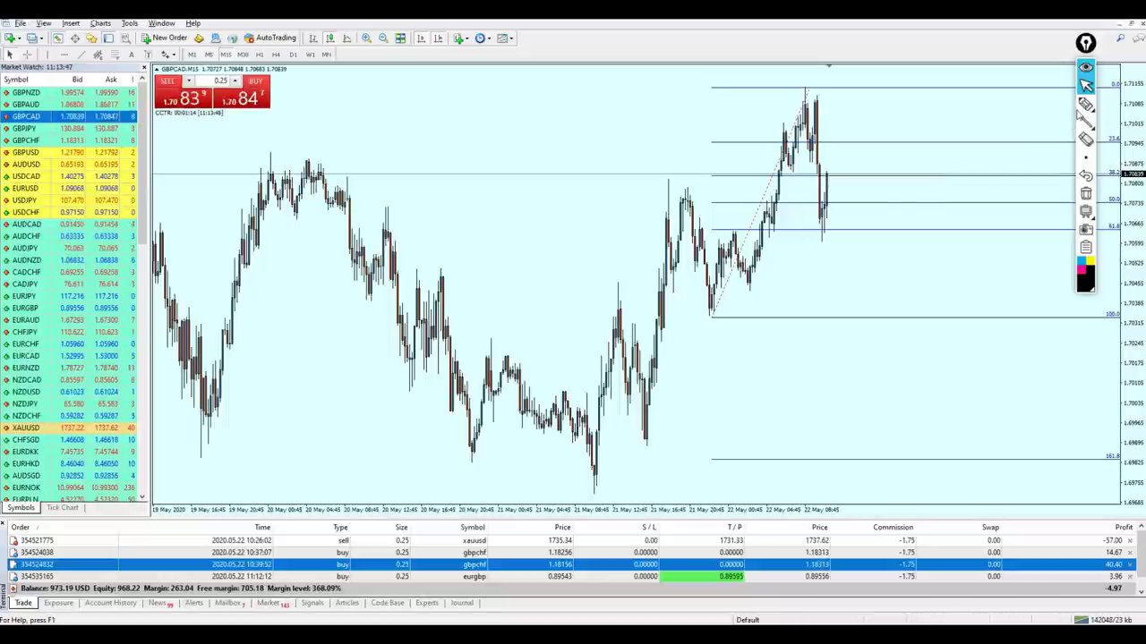
pyautogui.click(1084, 105)
pyautogui.moveTo(653, 192)
pyautogui.mouseDown()
pyautogui.moveTo(707, 183)
pyautogui.moveTo(653, 191)
pyautogui.mouseUp()
pyautogui.moveTo(800, 187); pyautogui.dragTo(816, 199)
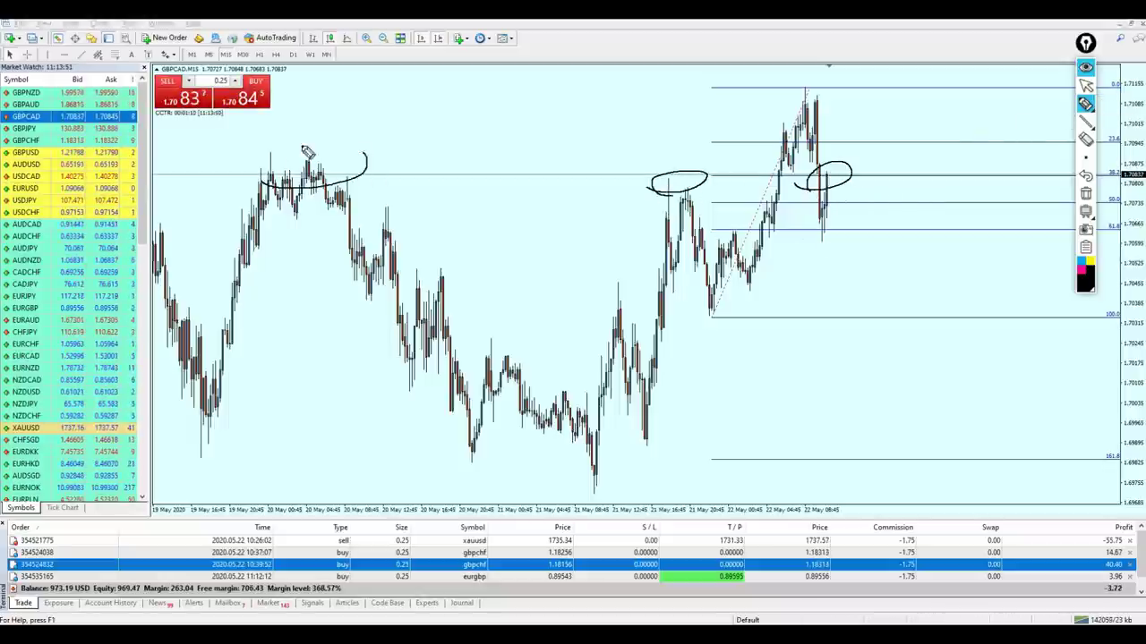
pyautogui.moveTo(307, 152); pyautogui.dragTo(258, 182)
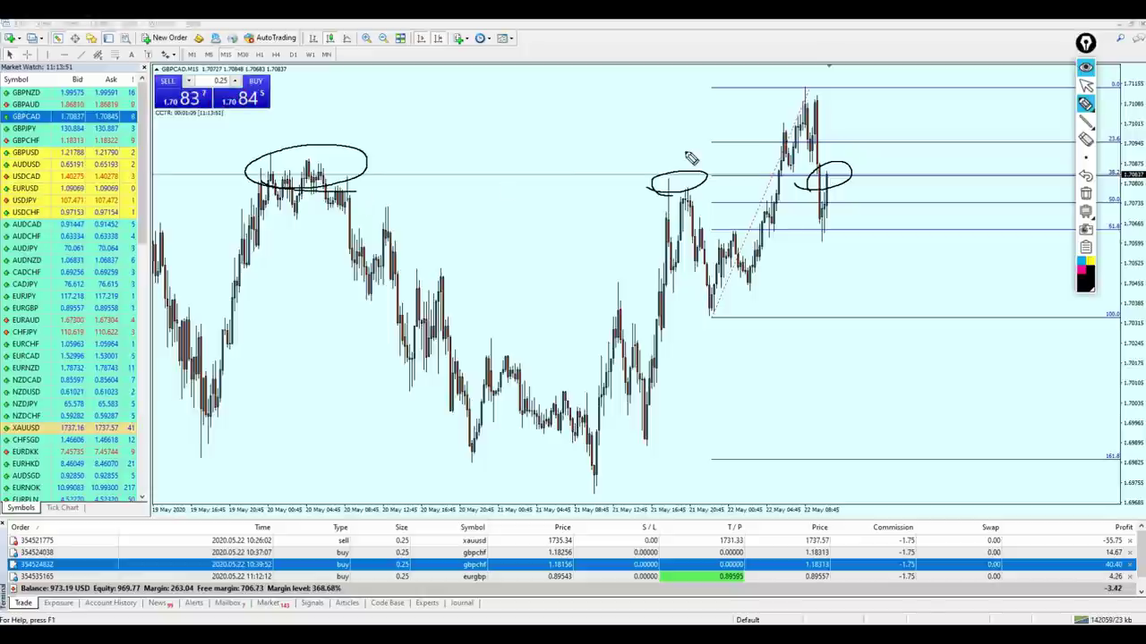
pyautogui.click(1086, 194)
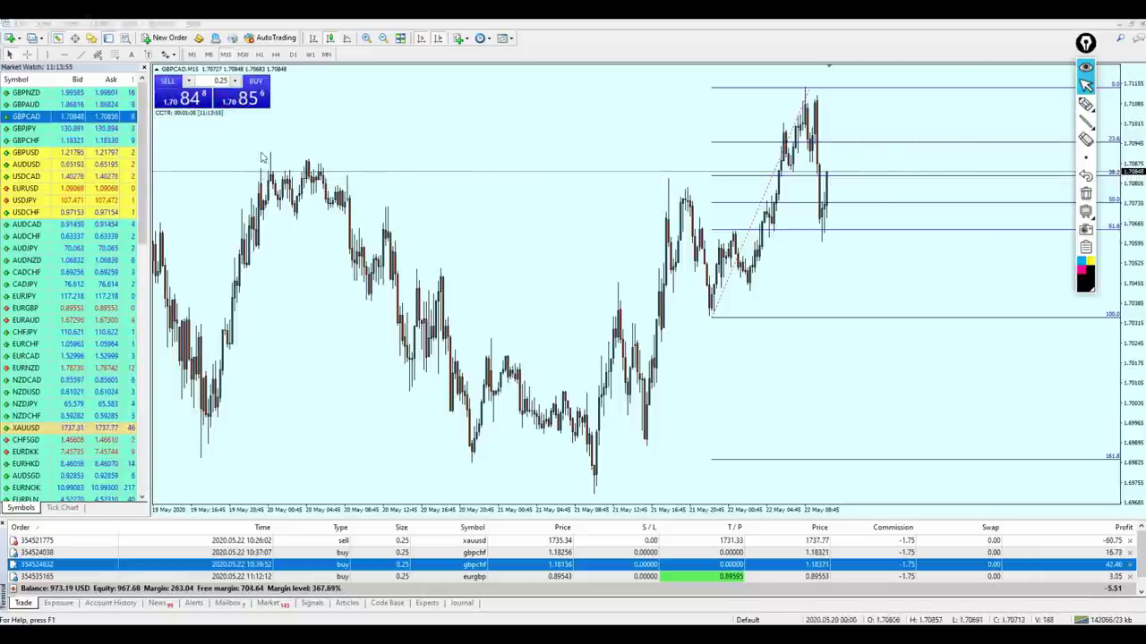
# Sell 0.25 lots of GBPCAD at market, sketch a downward arrow from the latest candle toward the 61.8 level, and clear it.
pyautogui.click(186, 104)
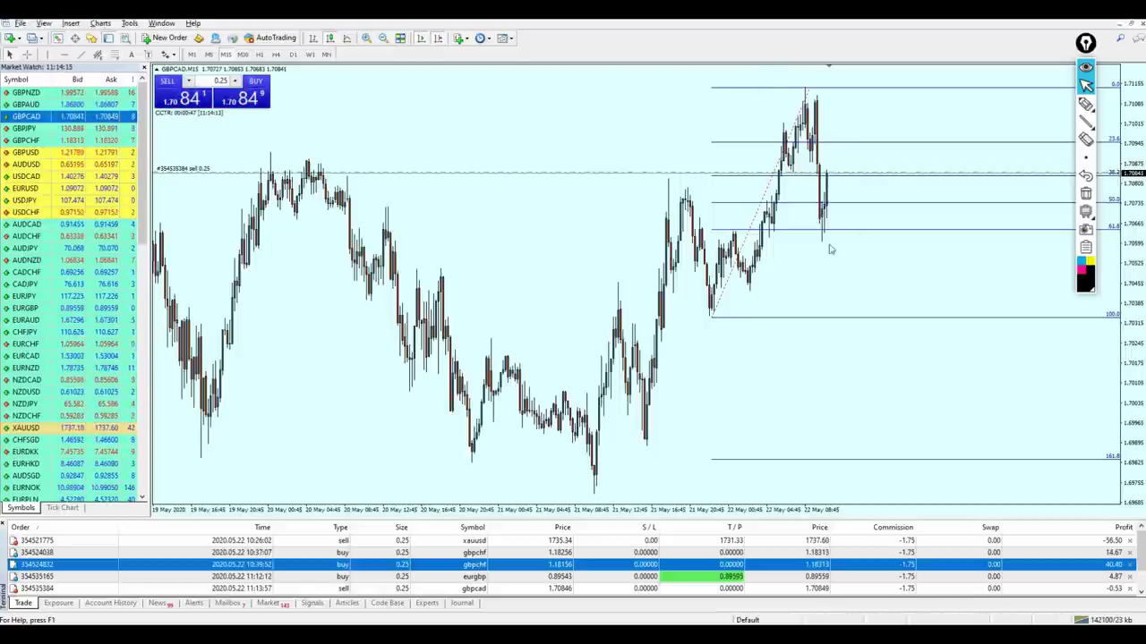
pyautogui.click(1086, 104)
pyautogui.moveTo(832, 176); pyautogui.dragTo(867, 238)
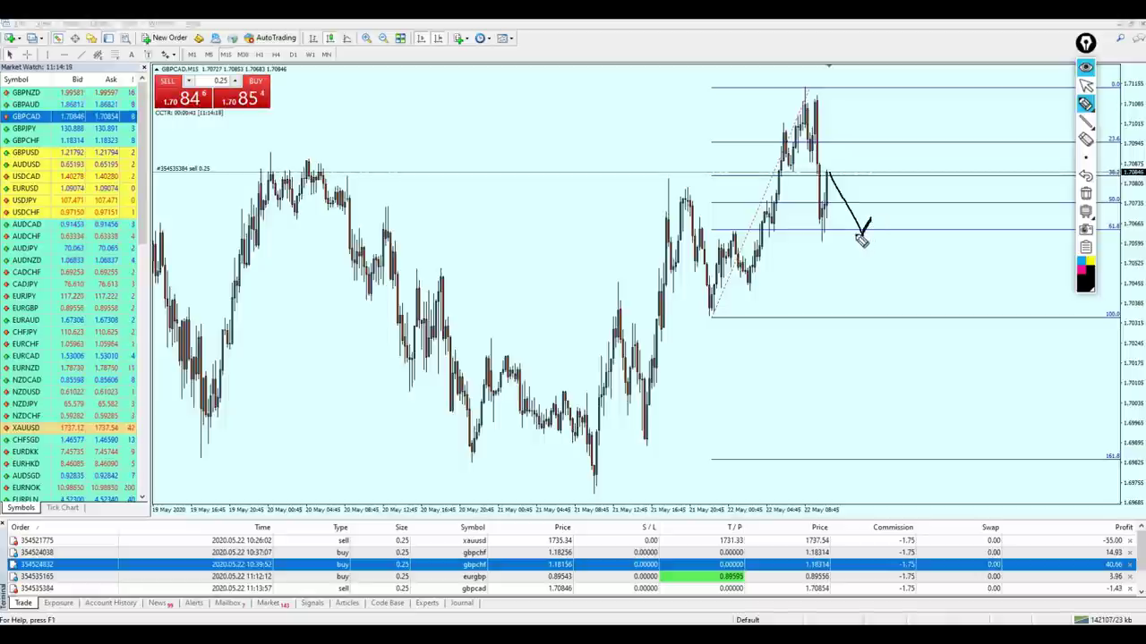
pyautogui.click(1085, 85)
pyautogui.click(1086, 194)
# Measure from the GBPCAD sell entry toward the 50.0 level, and set the position's take profit at 1.70747.
pyautogui.middleClick(836, 179)
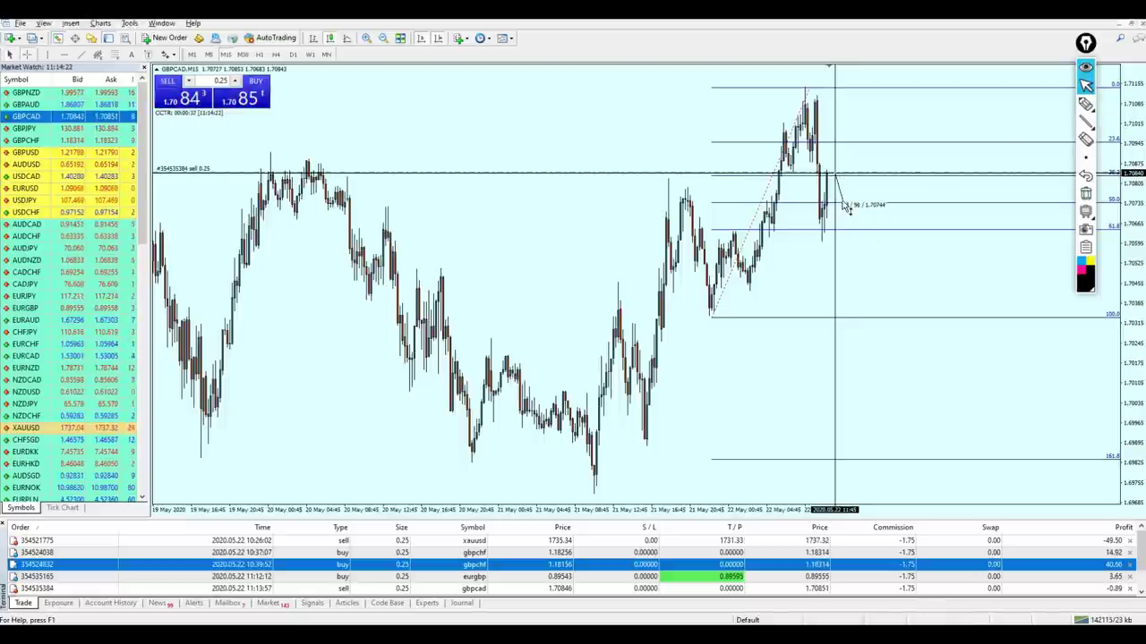
pyautogui.click(841, 177)
pyautogui.moveTo(841, 177); pyautogui.dragTo(846, 206)
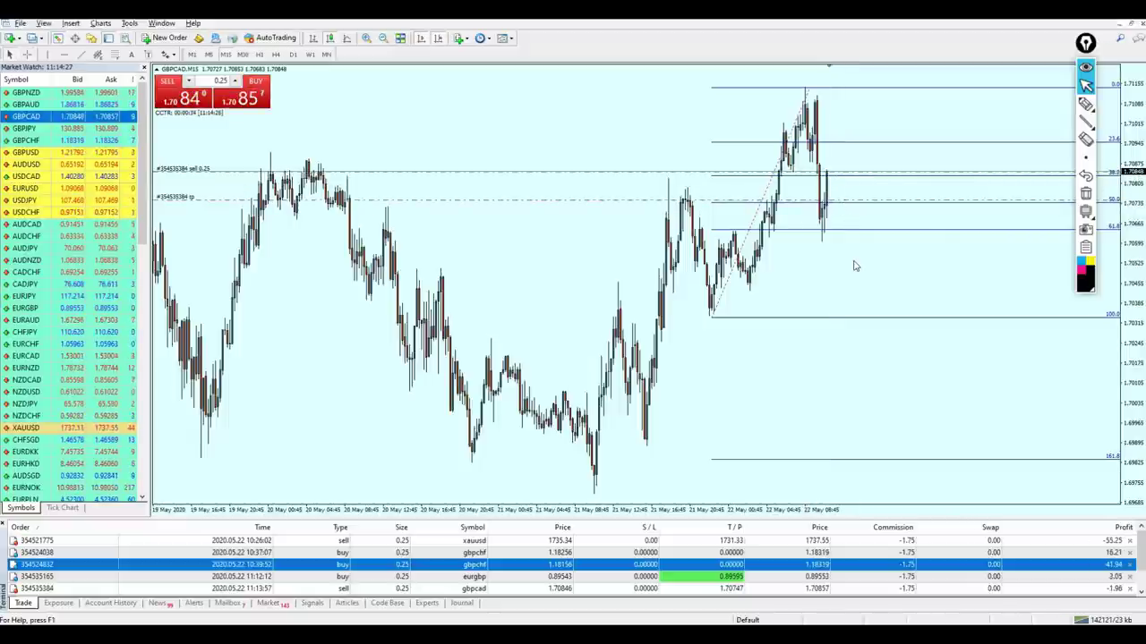
# Circle the earlier GBPCAD highs, extend a resistance line from them, sketch an arrow down to the take profit, and clear the sketches.
pyautogui.click(1086, 104)
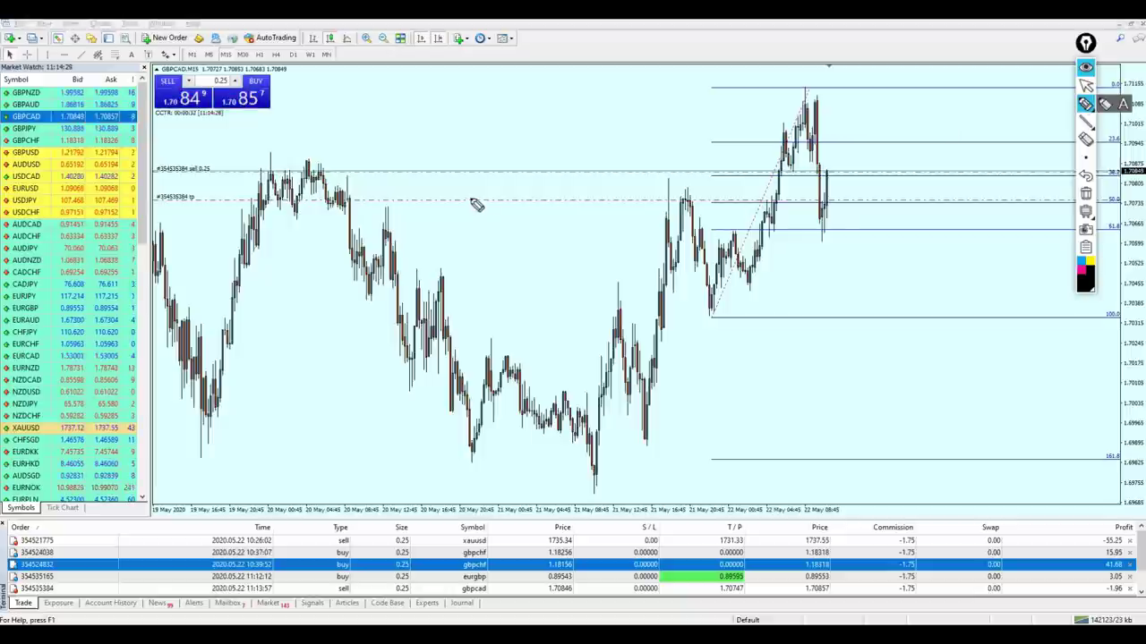
pyautogui.moveTo(245, 190); pyautogui.dragTo(731, 175)
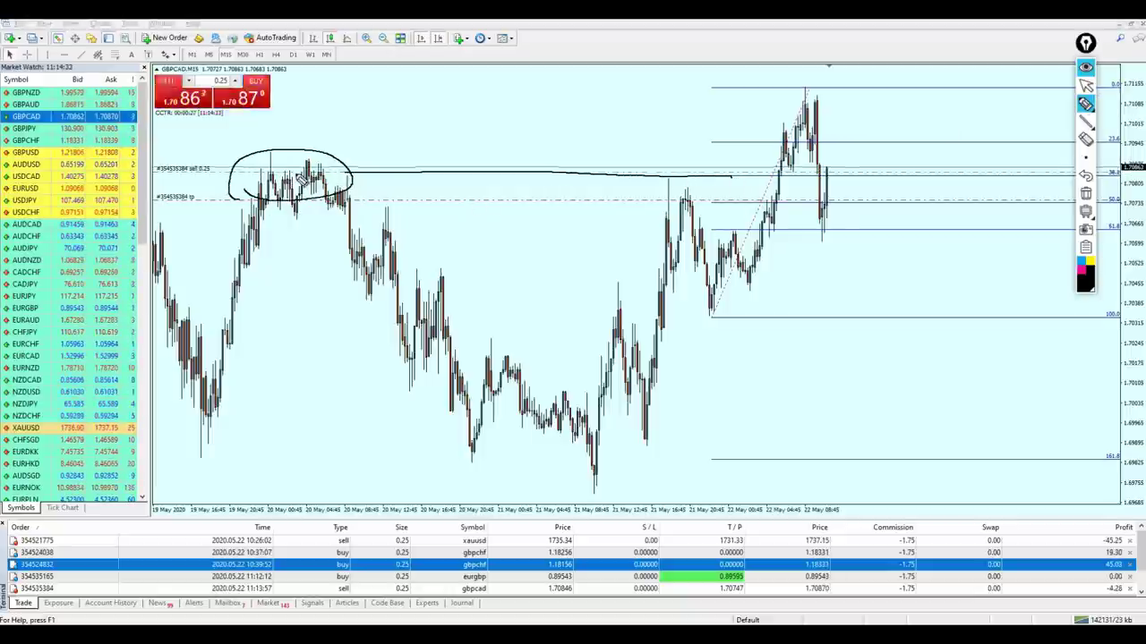
pyautogui.moveTo(827, 168)
pyautogui.mouseDown()
pyautogui.moveTo(840, 202)
pyautogui.moveTo(850, 193)
pyautogui.mouseUp()
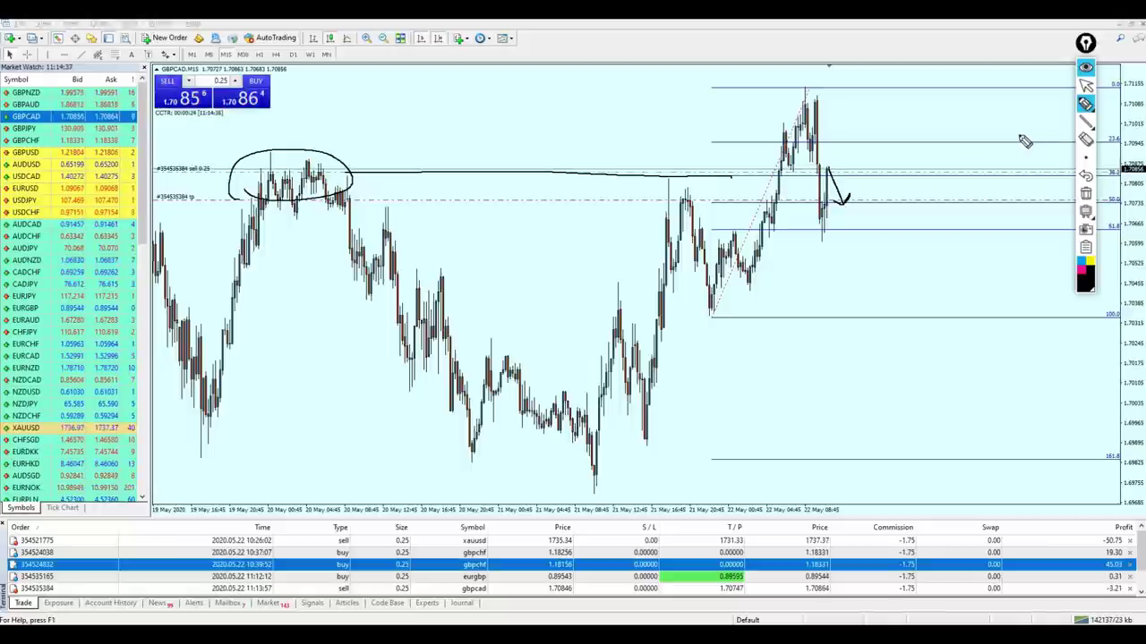
pyautogui.click(1085, 85)
pyautogui.click(1085, 194)
# Show the GBPCHF chart and measure the moves up from the 61.8 level and from the 50.0 buy entry.
pyautogui.moveTo(983, 569); pyautogui.dragTo(941, 388)
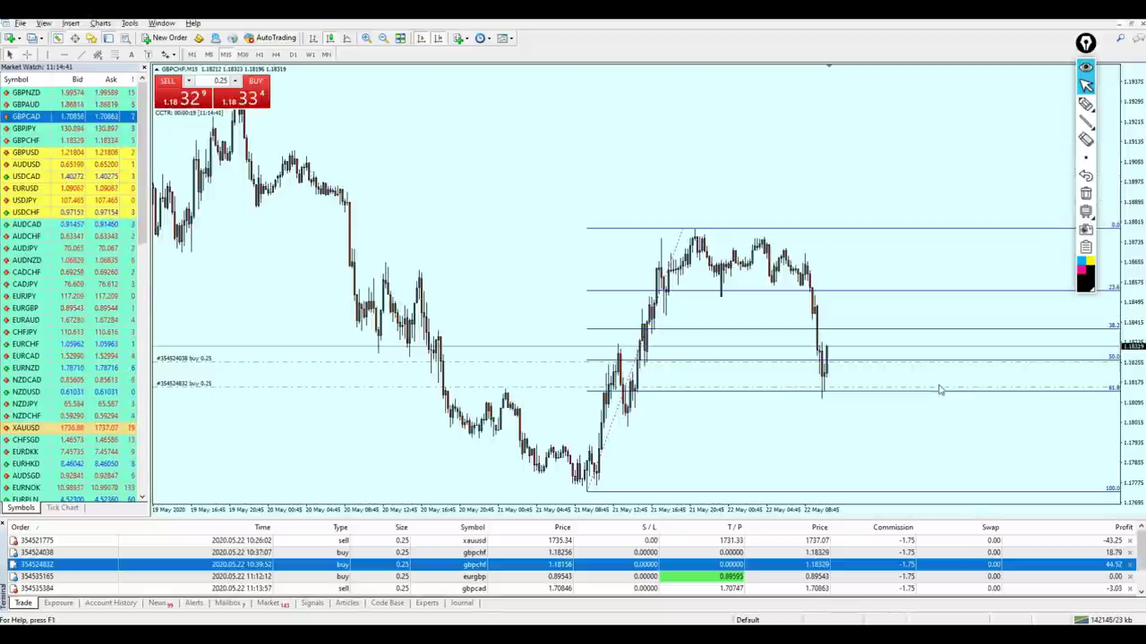
pyautogui.middleClick(842, 382)
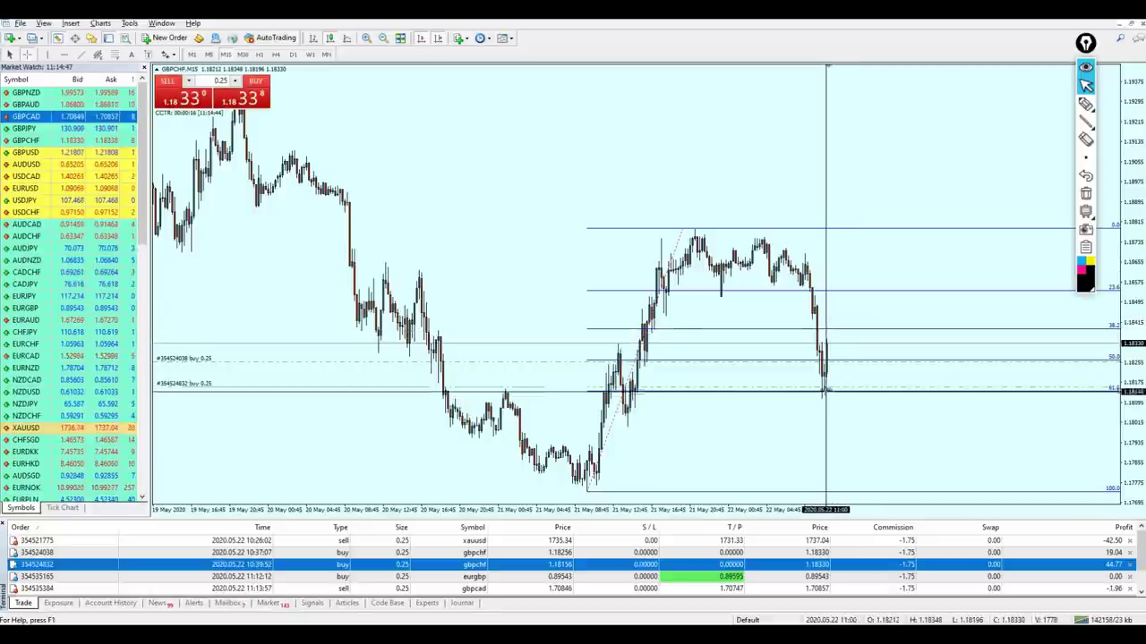
pyautogui.moveTo(825, 385); pyautogui.dragTo(833, 332)
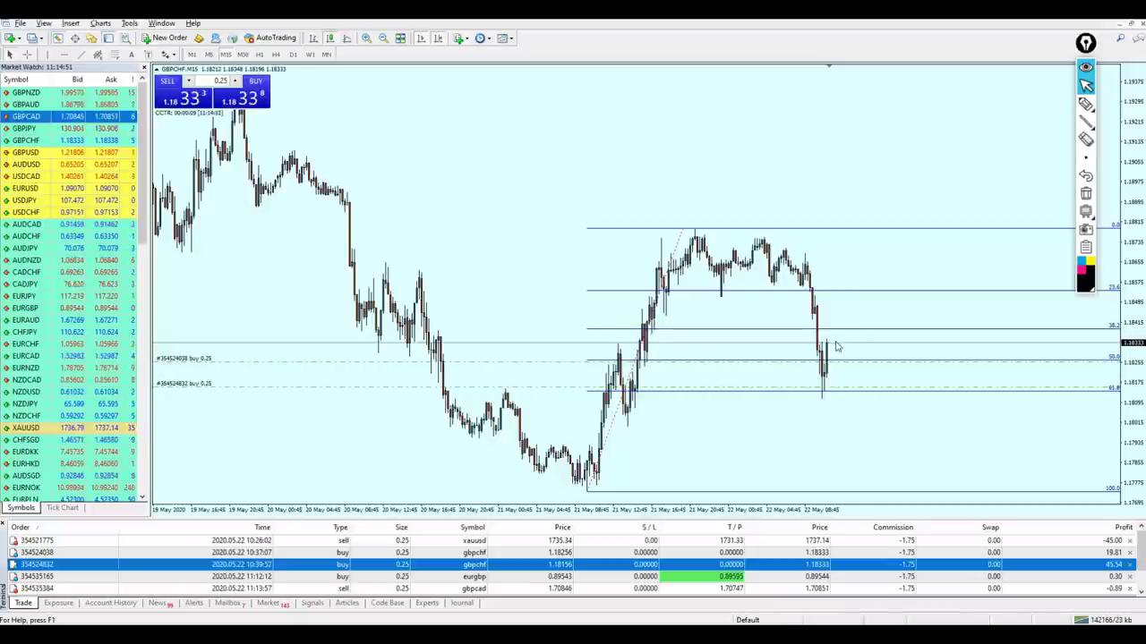
pyautogui.middleClick(829, 402)
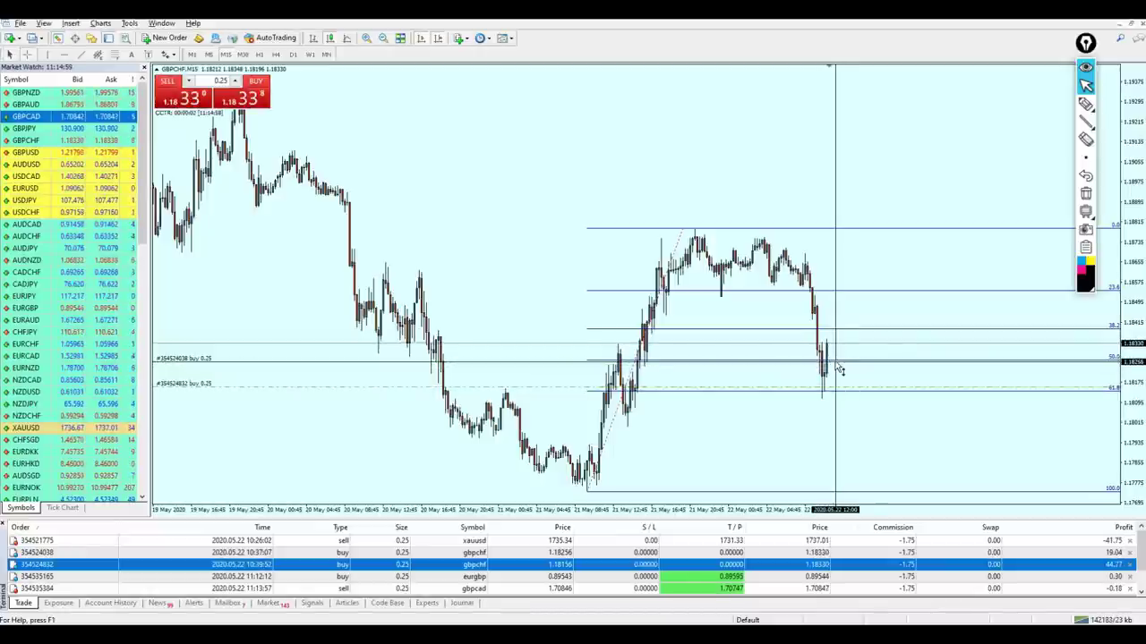
pyautogui.click(841, 337)
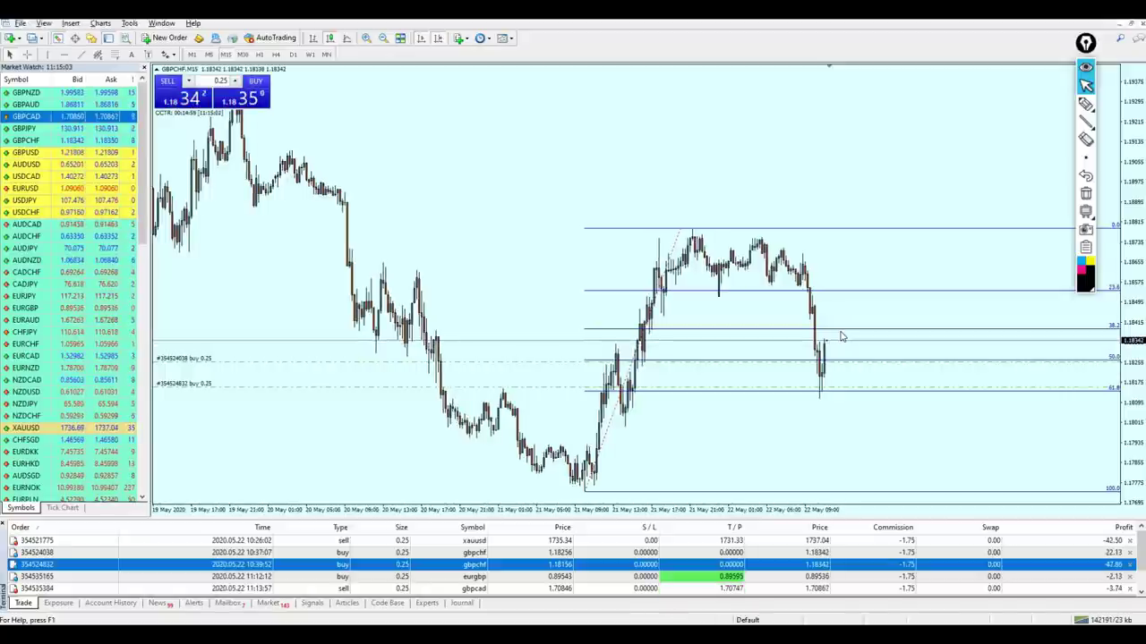
# Review the XAUUSD sell position on its chart, and enlarge the trade list to show every open and pending order.
pyautogui.click(919, 541)
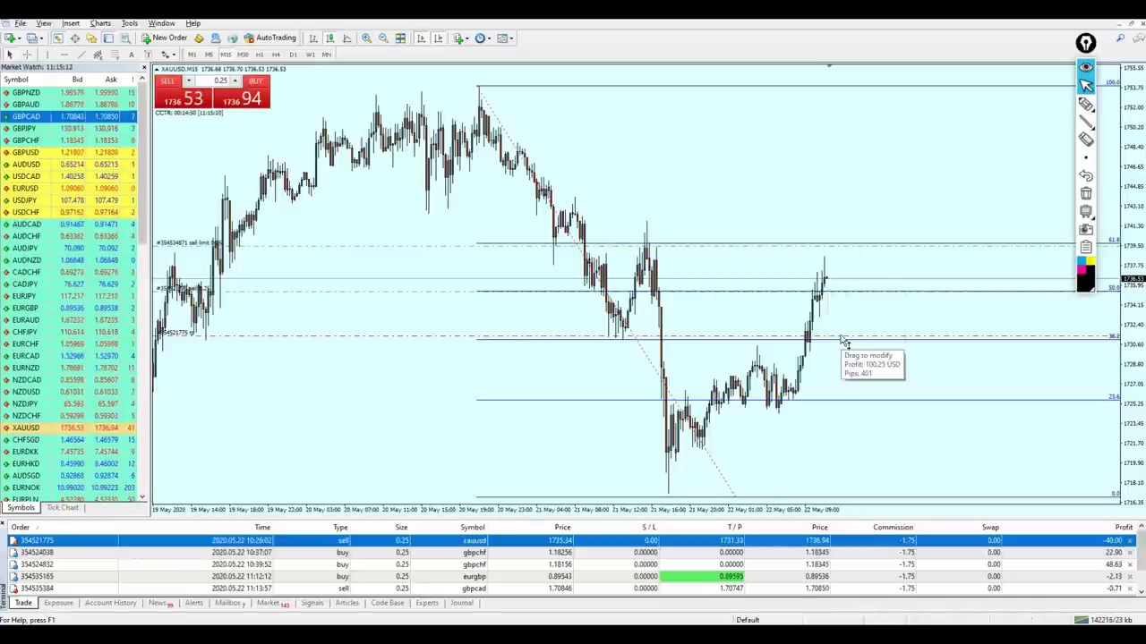
pyautogui.moveTo(858, 520); pyautogui.dragTo(857, 467)
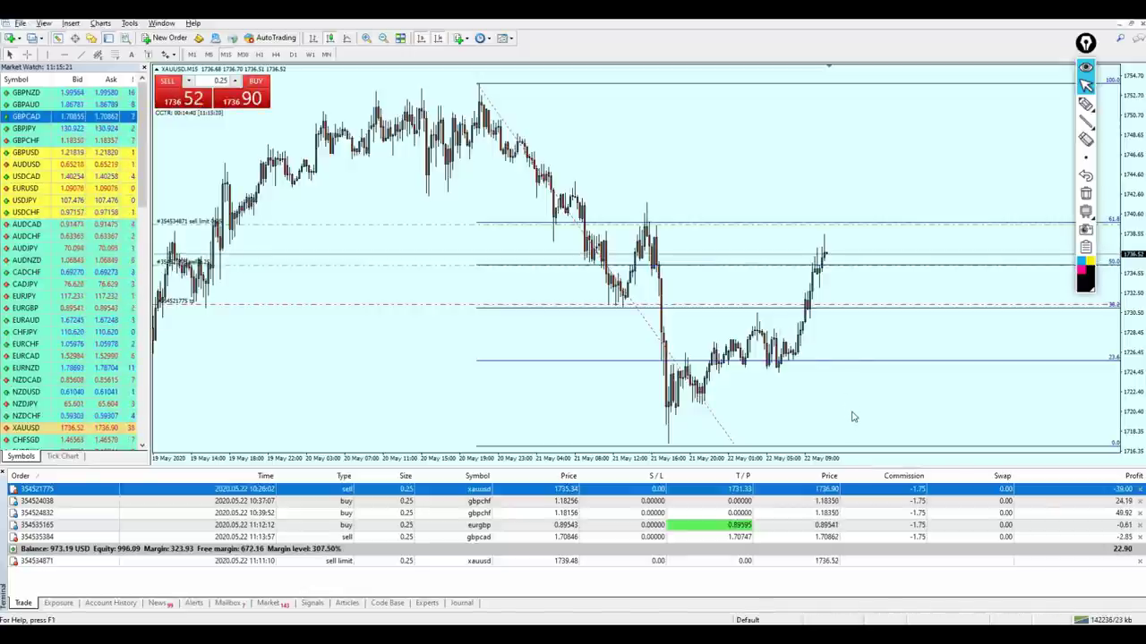
# Return to the GBPCHF chart, check the distance from the lower buy entry, and close both 0.25-lot GBPCHF buy positions.
pyautogui.click(915, 512)
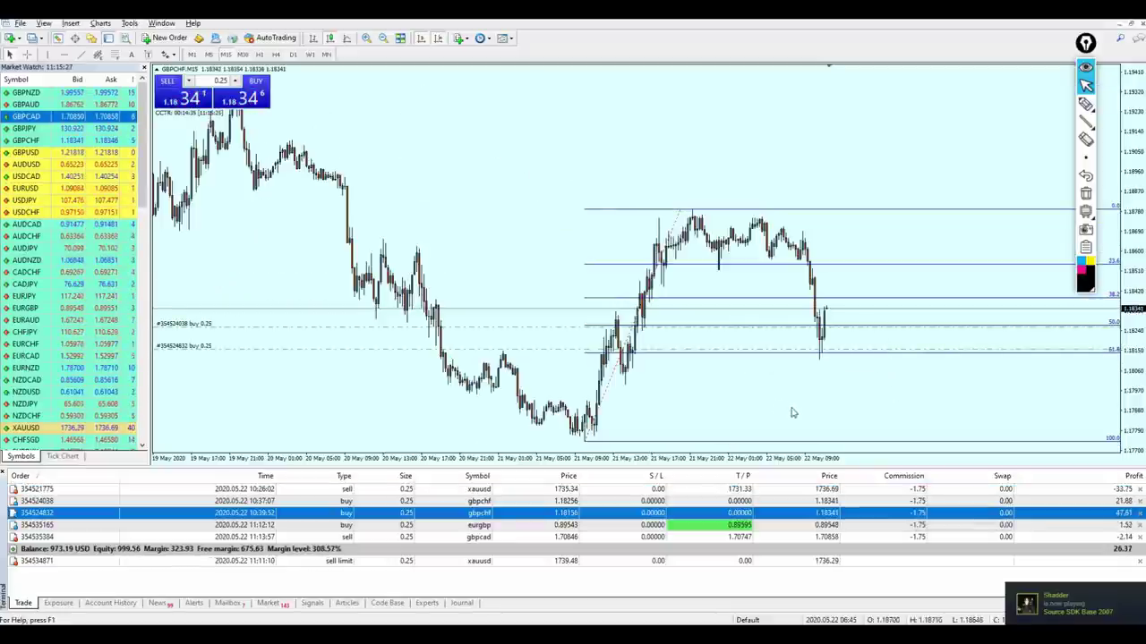
pyautogui.middleClick(830, 356)
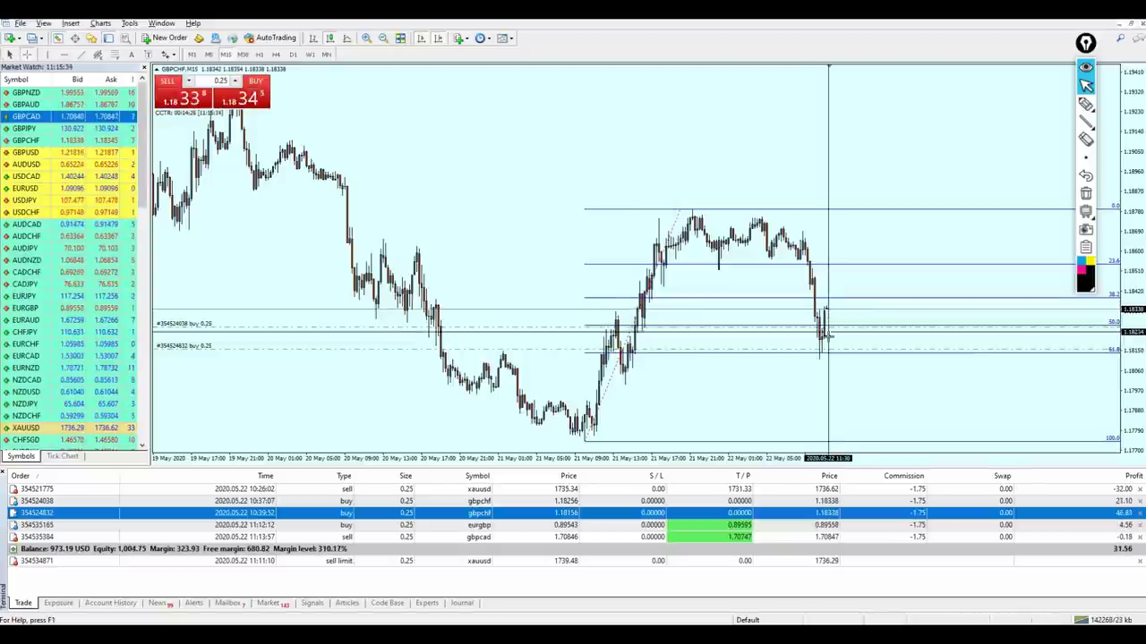
pyautogui.middleClick(830, 363)
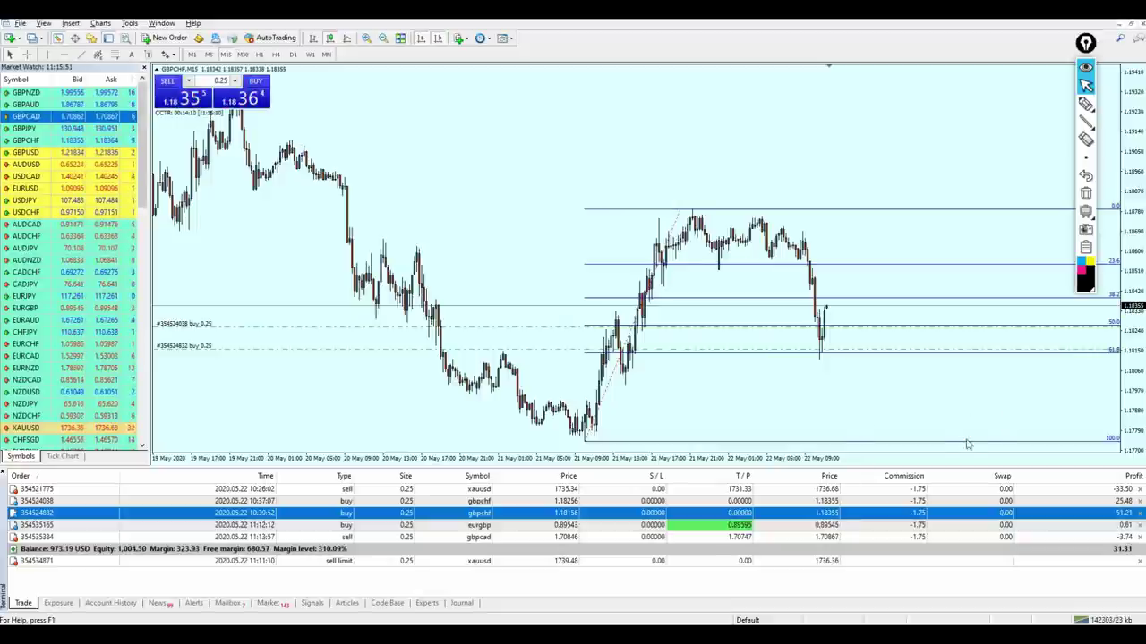
pyautogui.click(1103, 502)
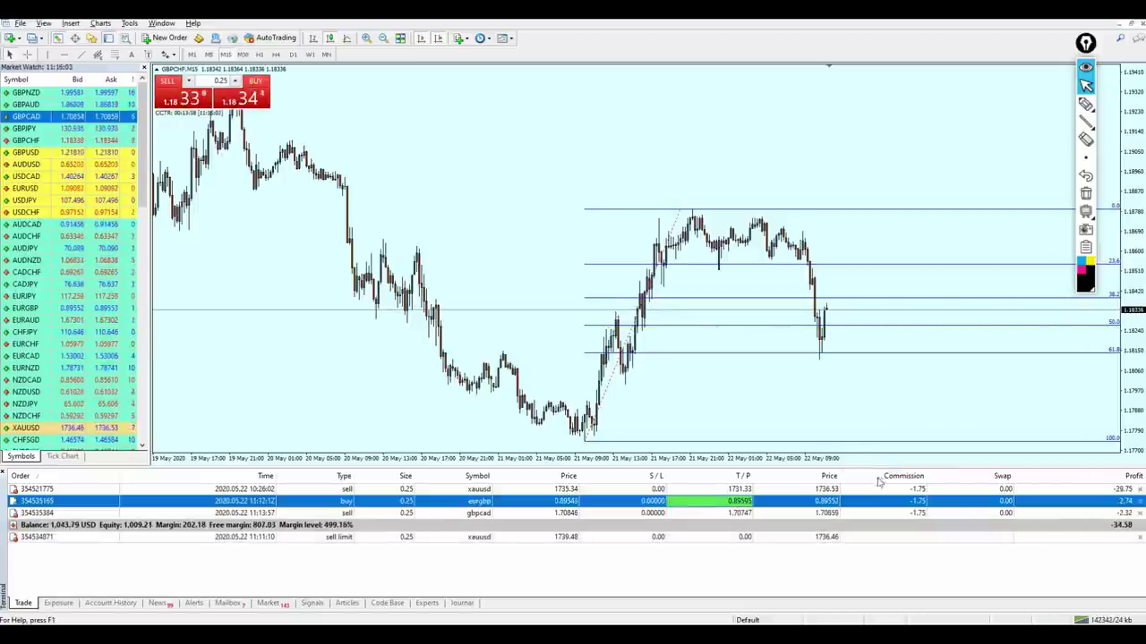
# Shrink the trade list to give the chart more room, and review the open XAUUSD and EURGBP positions on their charts.
pyautogui.moveTo(681, 468); pyautogui.dragTo(683, 523)
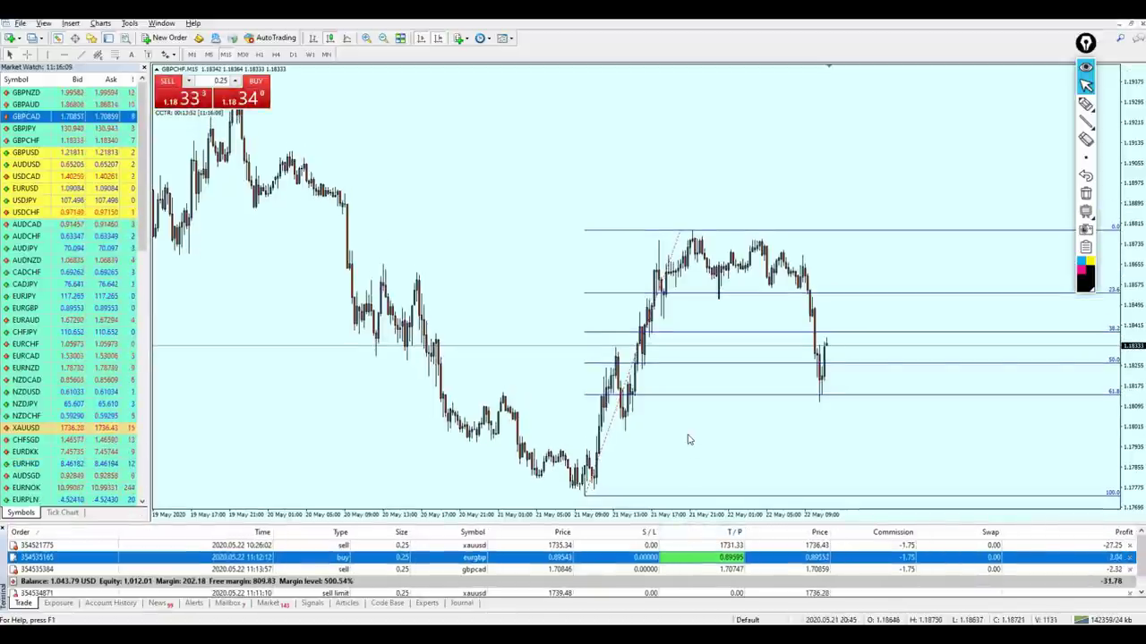
pyautogui.click(750, 545)
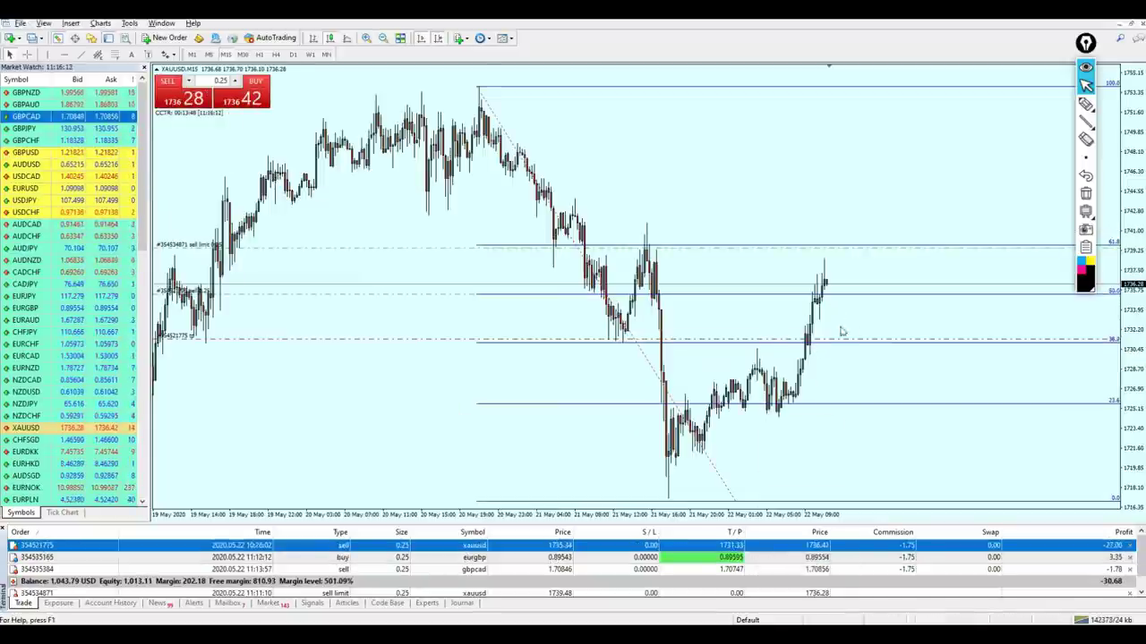
pyautogui.click(850, 556)
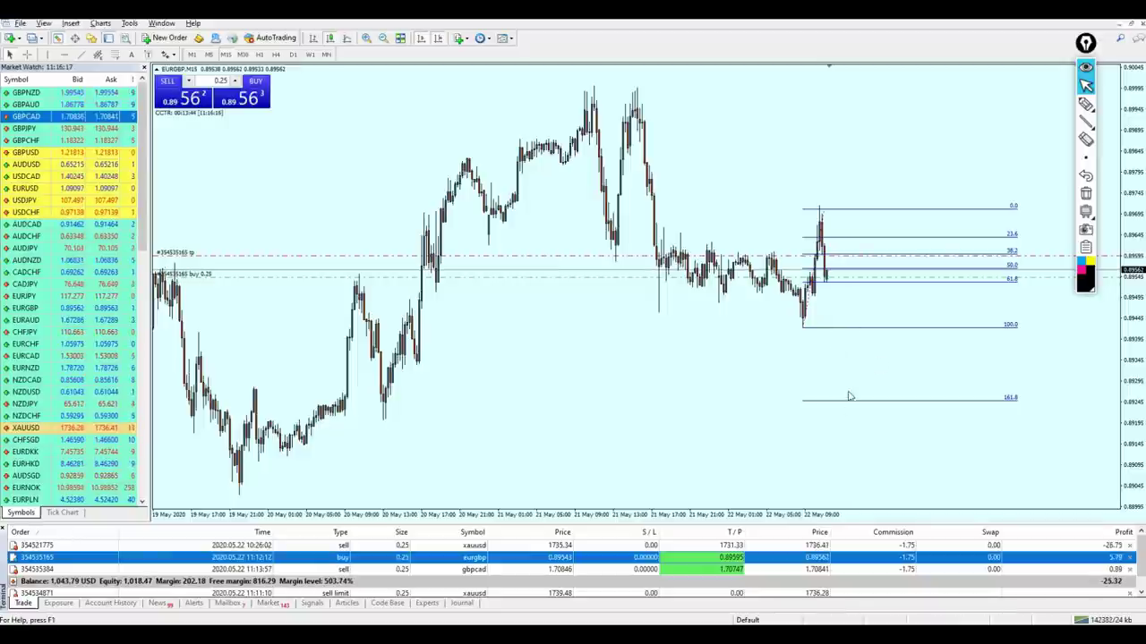
# Review the GBPCAD sell position on its chart, and measure the distance down from the 50.0 level on the XAUUSD chart.
pyautogui.click(857, 570)
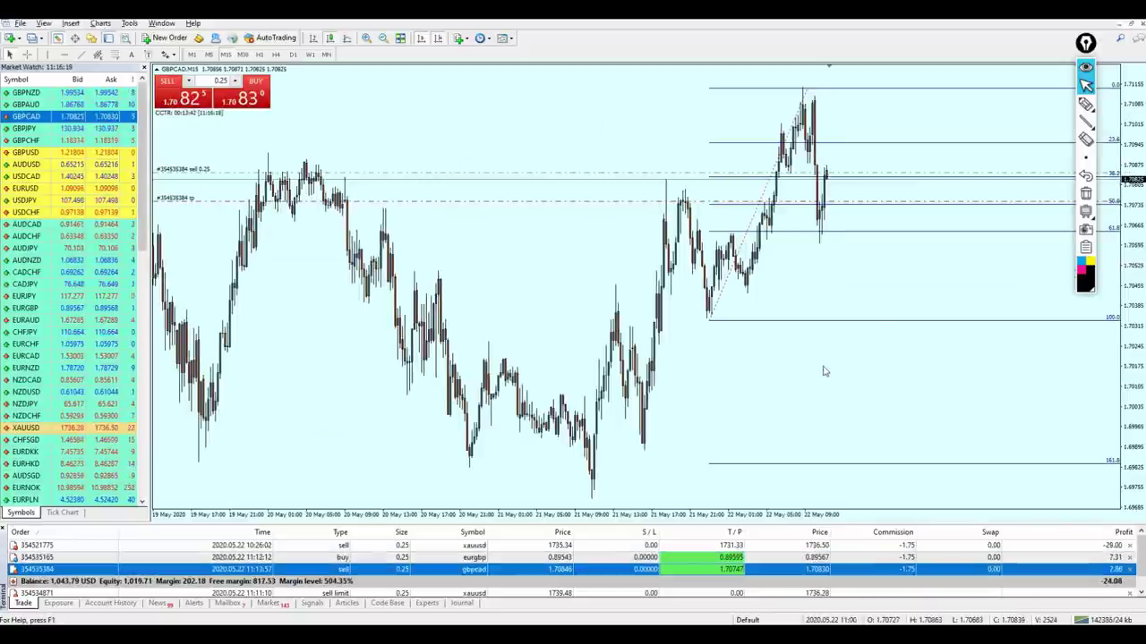
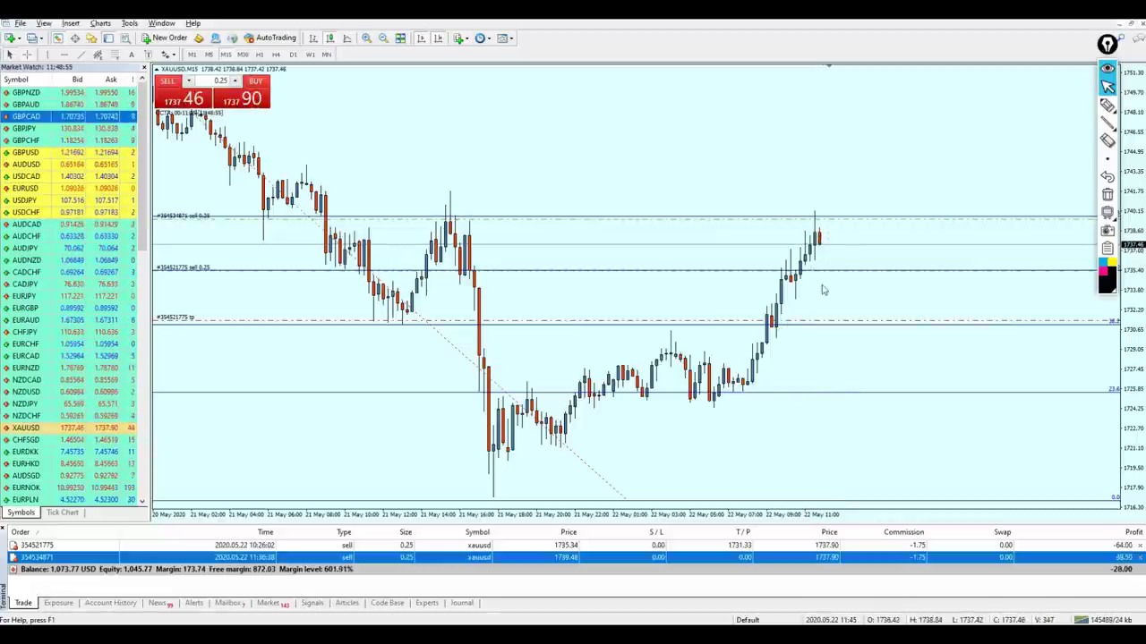
pyautogui.middleClick(794, 270)
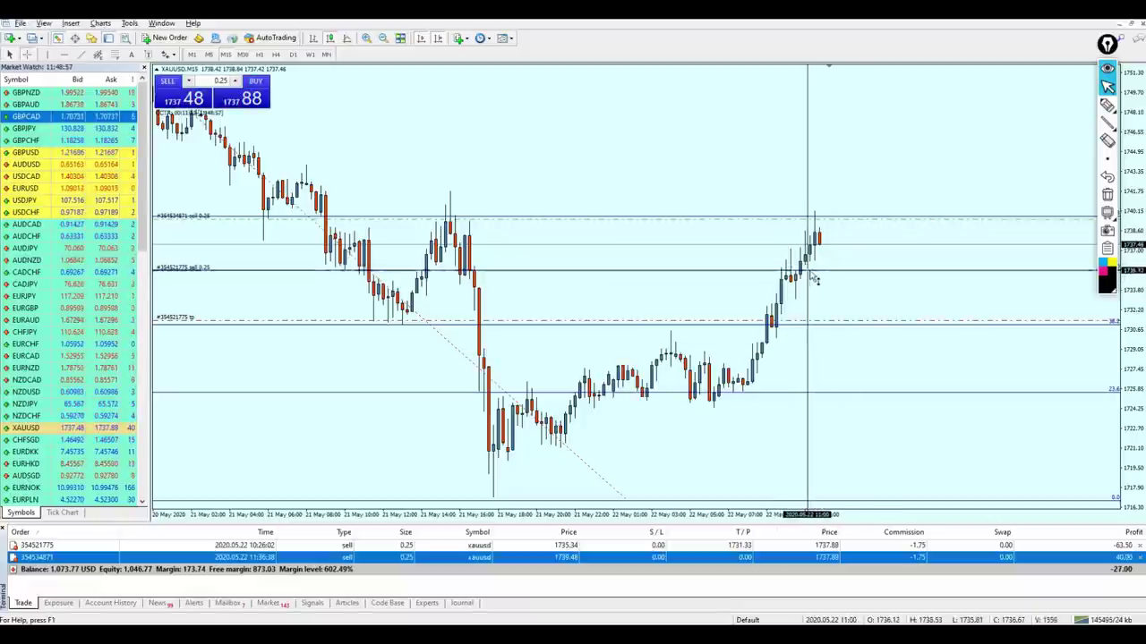
pyautogui.moveTo(813, 270); pyautogui.dragTo(842, 313)
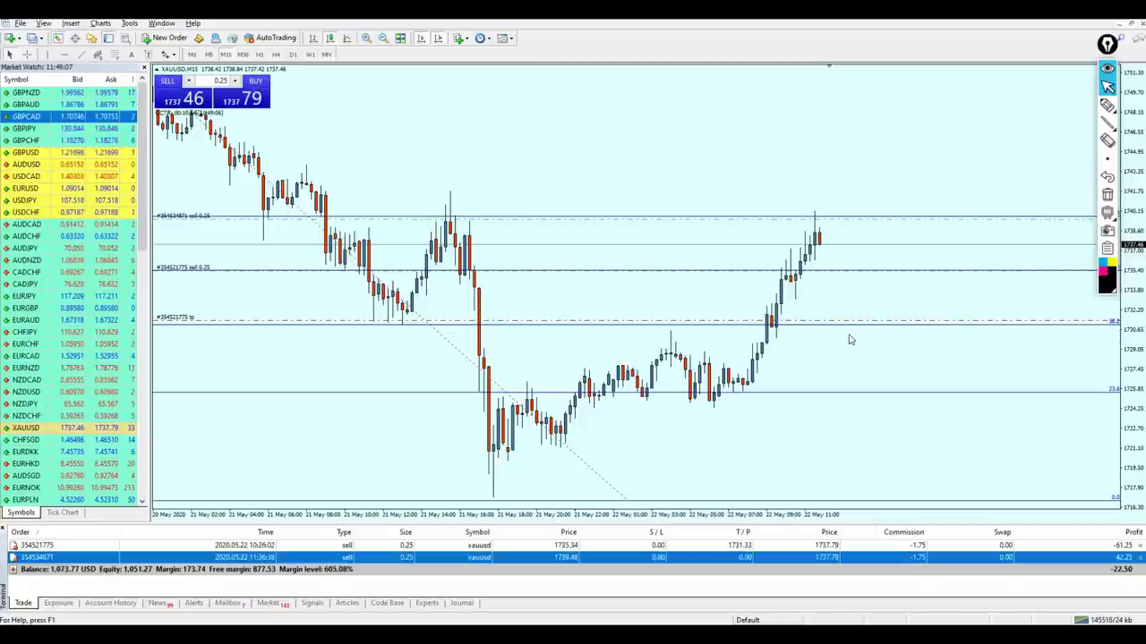
# Circle the two XAUUSD peaks at the 61.8 level, underline the take-profit line near the 38.2 level, and clear the markings.
pyautogui.click(1108, 105)
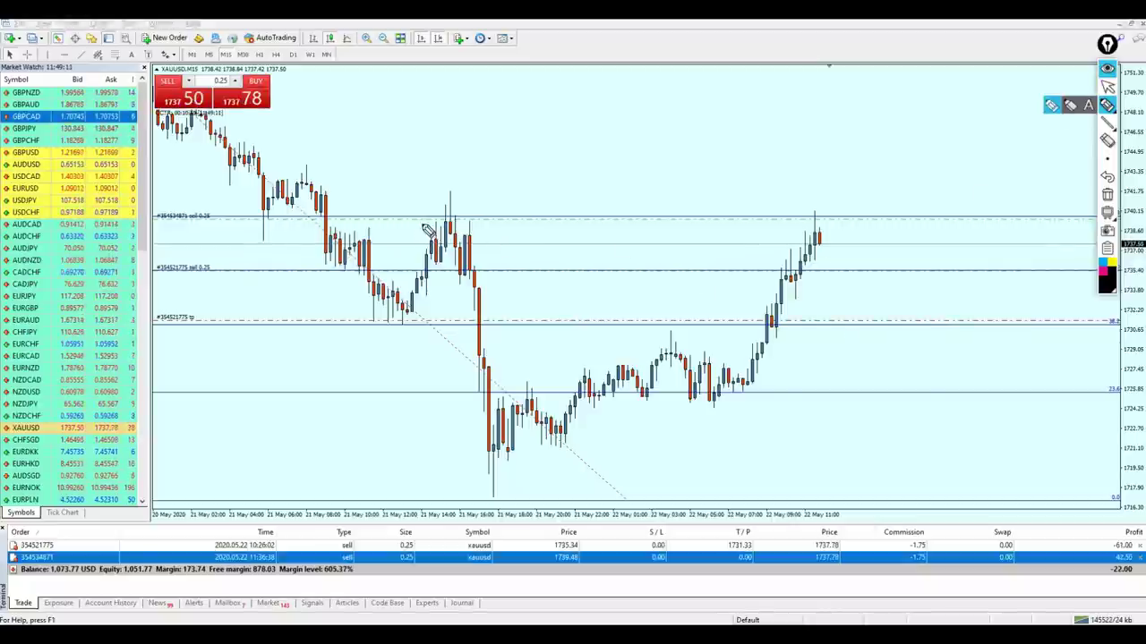
pyautogui.moveTo(421, 224)
pyautogui.mouseDown()
pyautogui.moveTo(514, 215)
pyautogui.moveTo(429, 228)
pyautogui.mouseUp()
pyautogui.moveTo(765, 237)
pyautogui.mouseDown()
pyautogui.moveTo(874, 215)
pyautogui.moveTo(793, 246)
pyautogui.mouseUp()
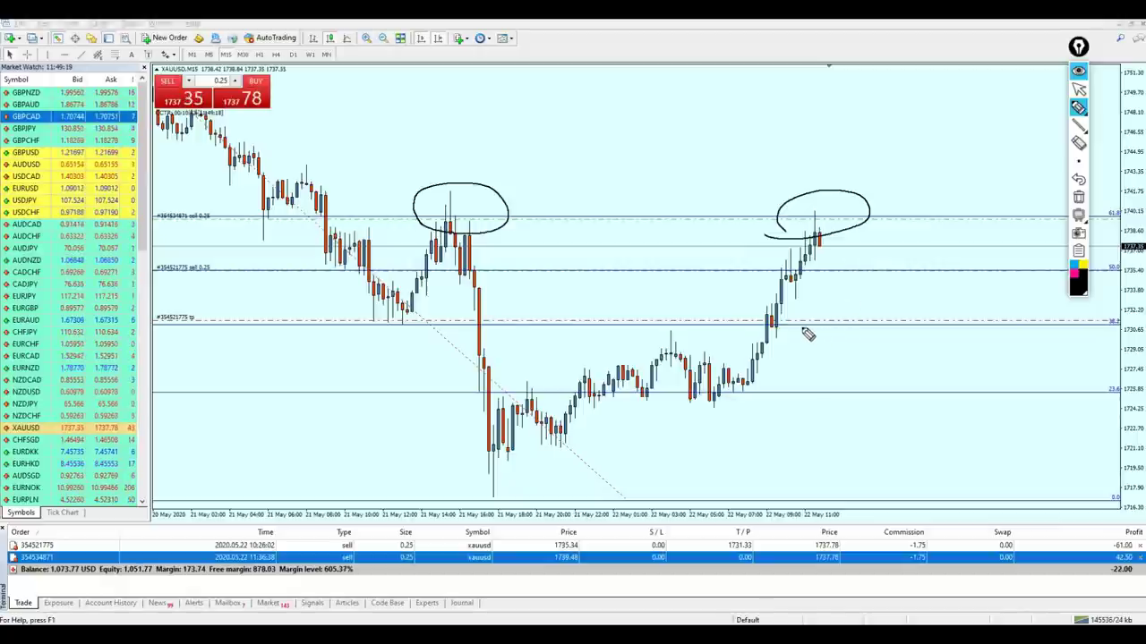
pyautogui.moveTo(791, 318); pyautogui.dragTo(869, 318)
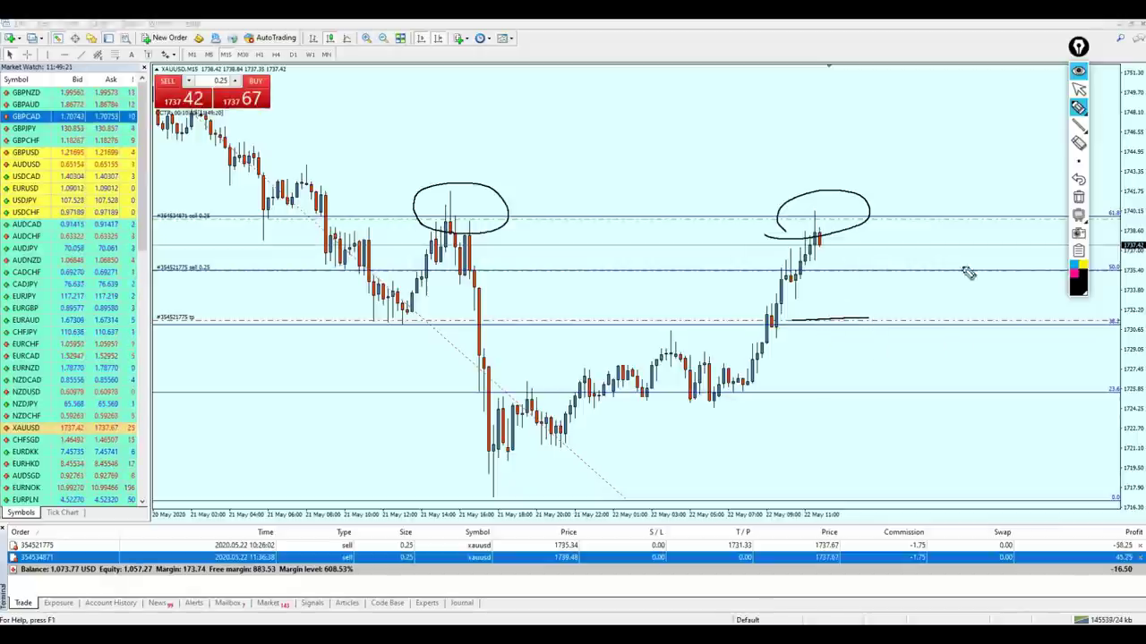
pyautogui.click(1078, 90)
pyautogui.click(1078, 197)
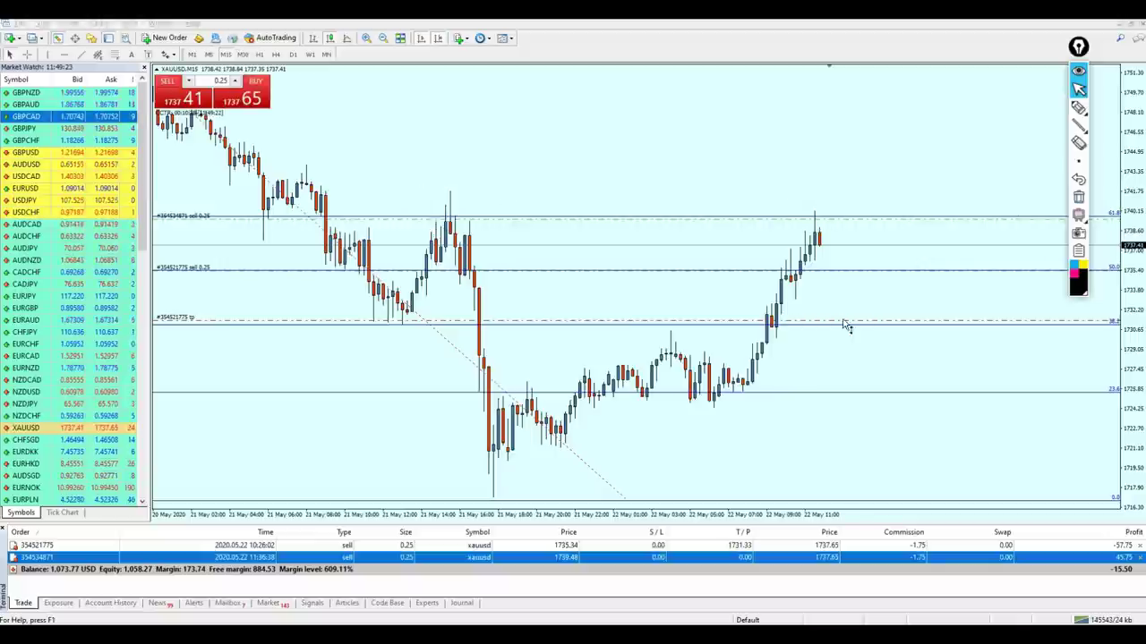
# Move the take profit of the lower XAUUSD sell position up to 1735.62, just above its entry.
pyautogui.moveTo(846, 325); pyautogui.dragTo(843, 272)
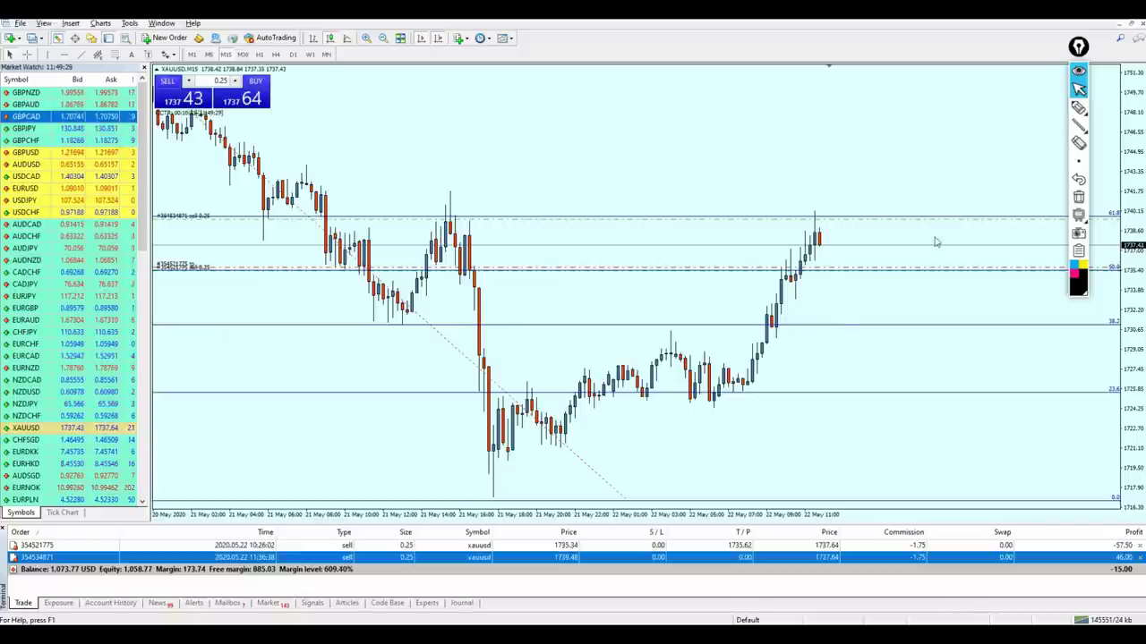
# Circle the latest XAUUSD peak at the 61.8 sell entry with the pen, and clear the marking.
pyautogui.click(1079, 108)
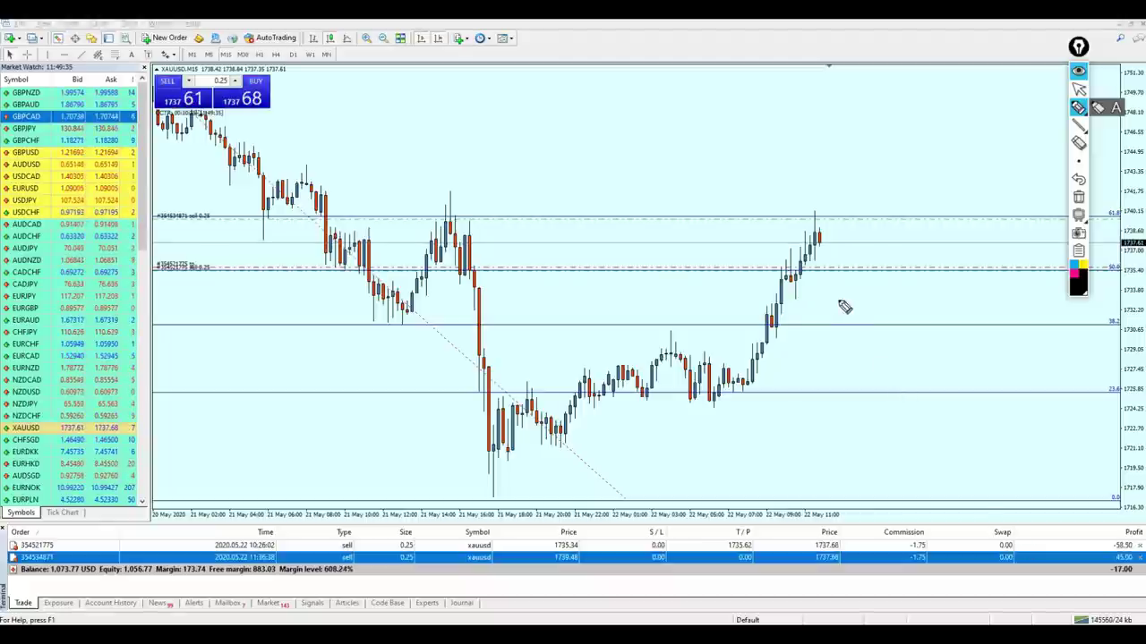
pyautogui.moveTo(810, 225); pyautogui.dragTo(812, 236)
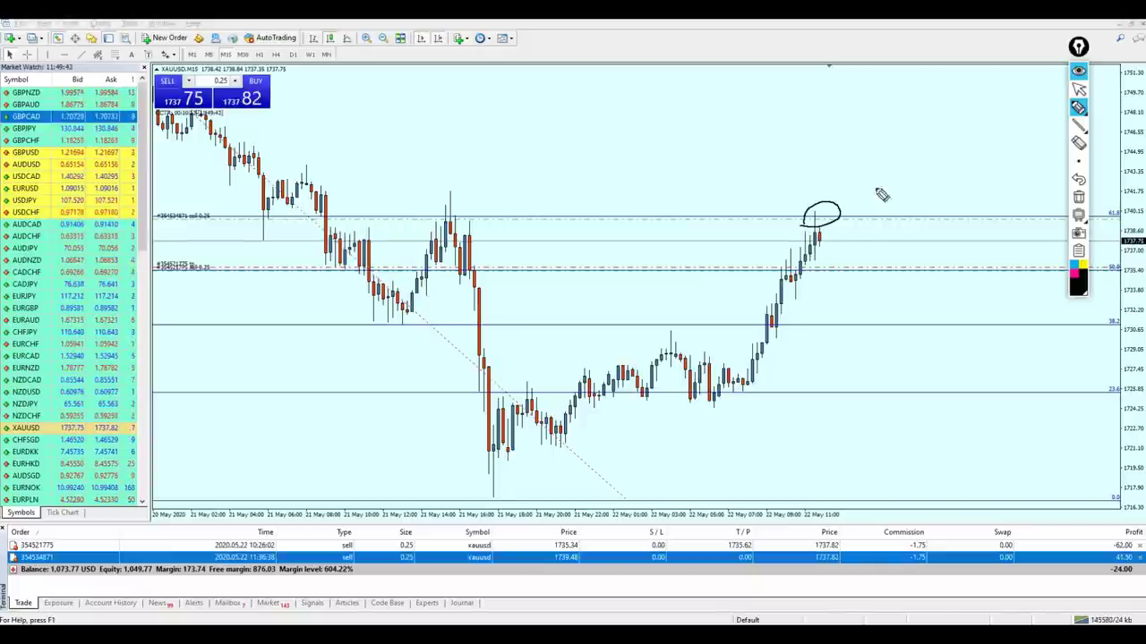
pyautogui.click(1079, 89)
pyautogui.click(1078, 197)
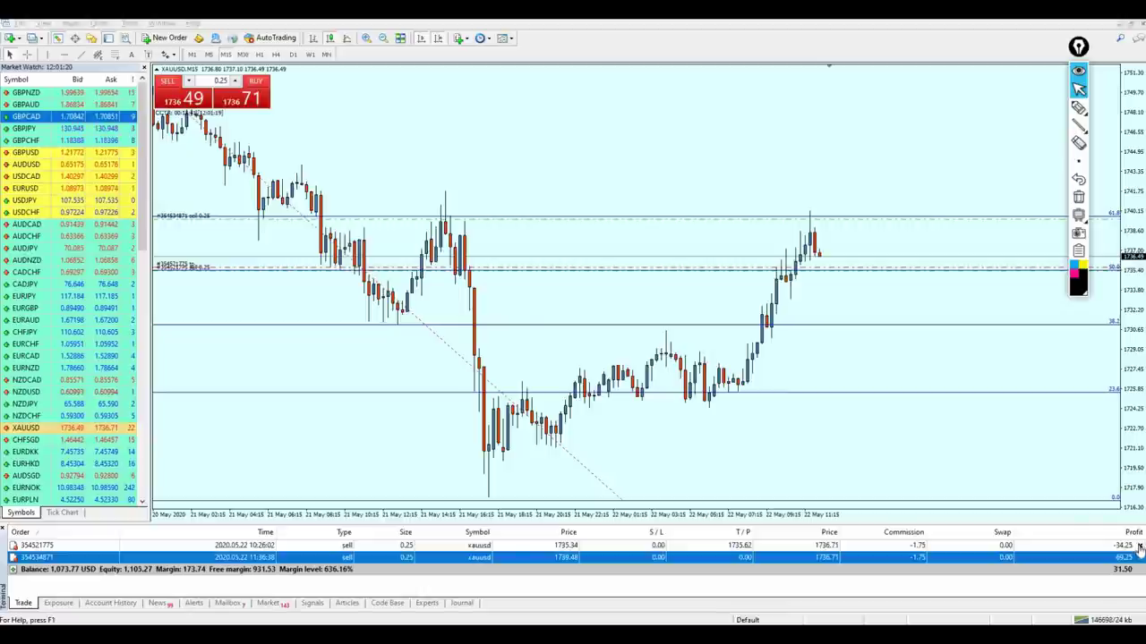
# Close both 0.25-lot XAUUSD sell positions, and shrink the trade list to enlarge the chart.
pyautogui.click(1139, 546)
pyautogui.click(1139, 546)
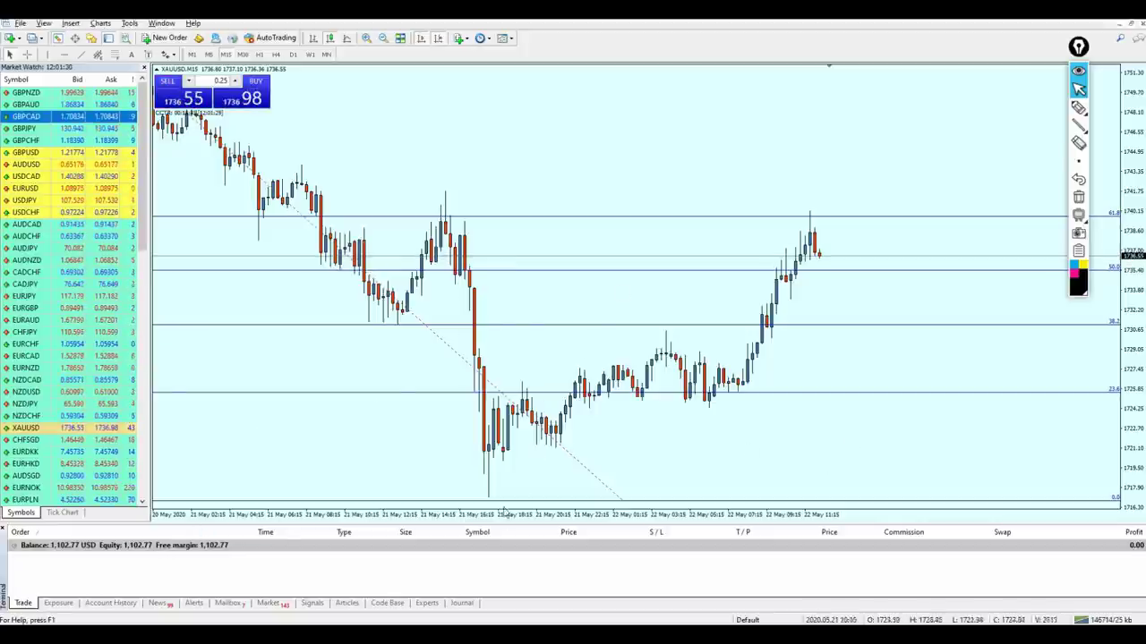
pyautogui.moveTo(479, 525); pyautogui.dragTo(498, 550)
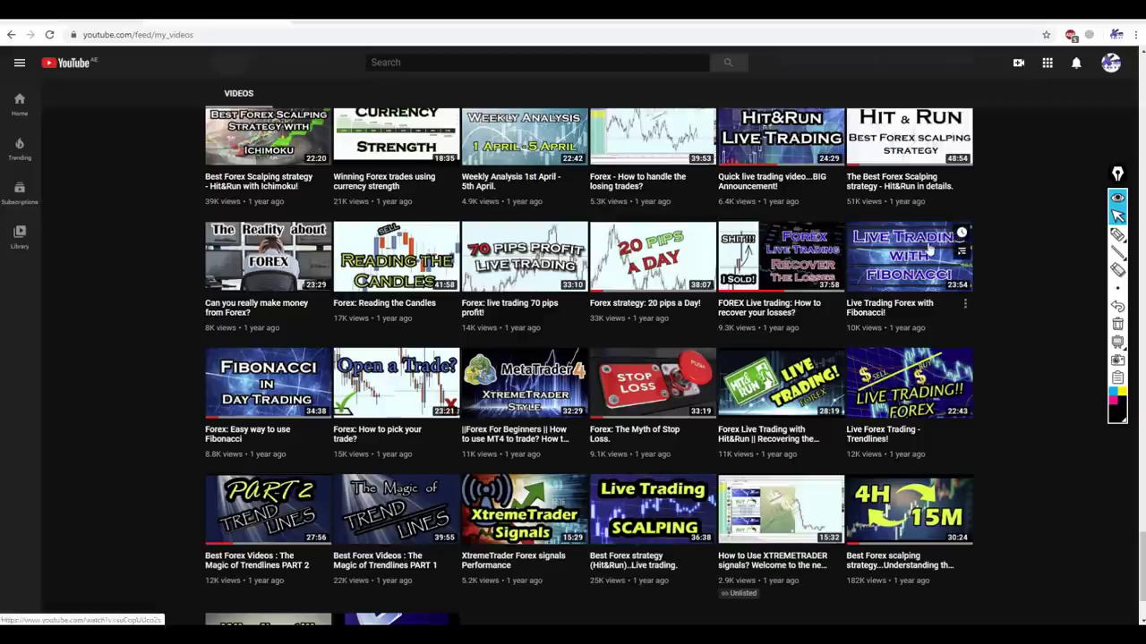
# Browse the YouTube channel's video list from the Fibonacci videos up to the newer live trading and weekly analysis videos.
pyautogui.scroll(1, 893, 389)
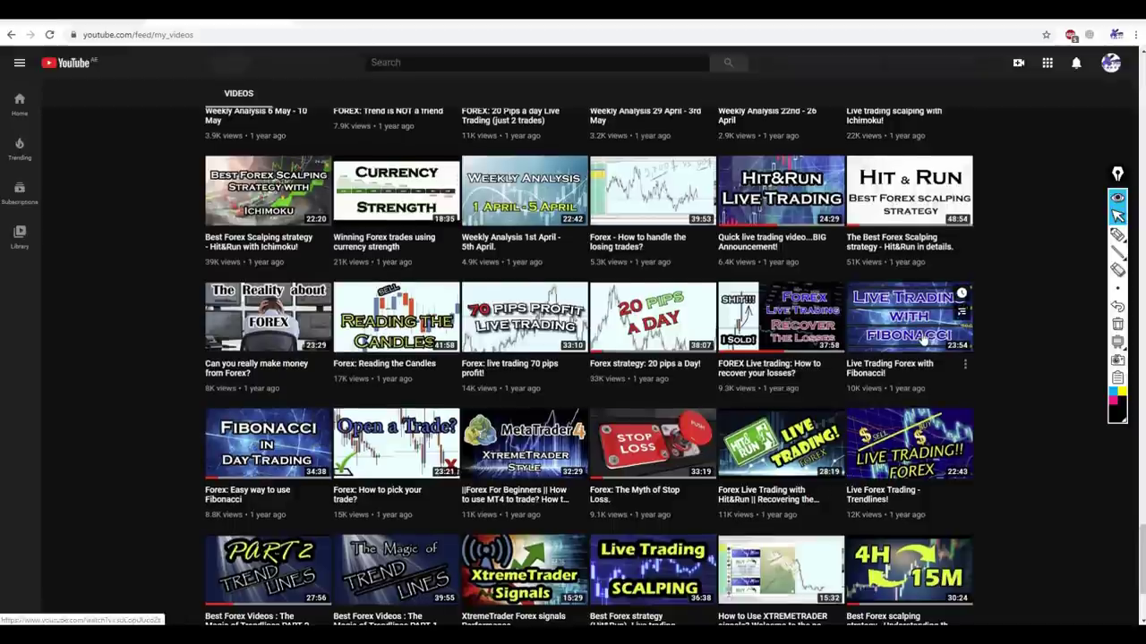
pyautogui.scroll(3, 922, 339)
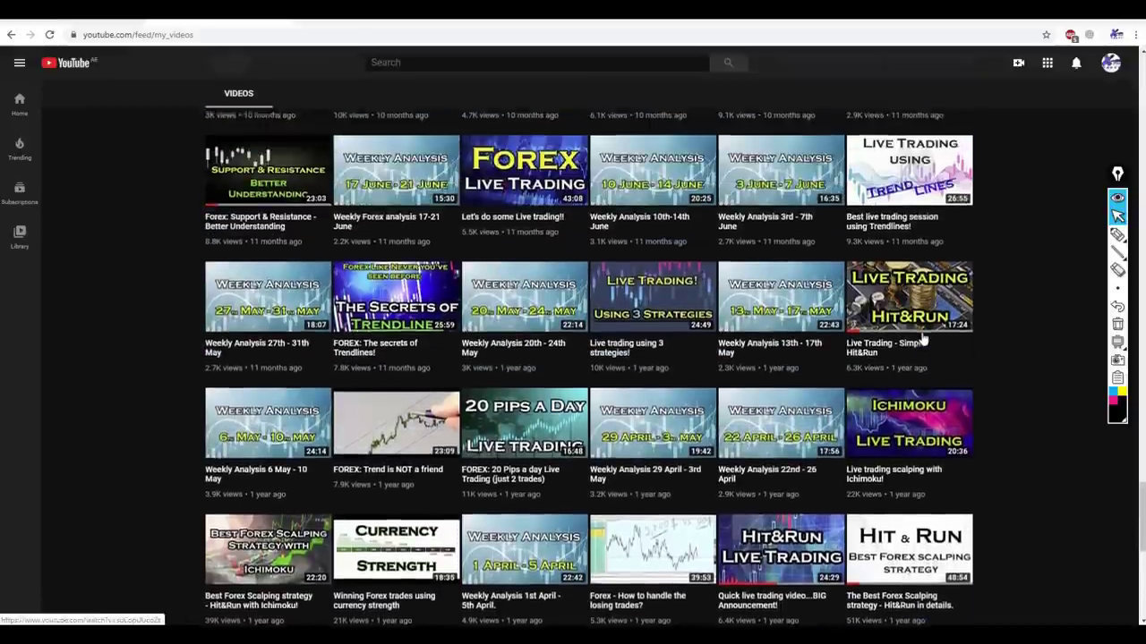
pyautogui.scroll(1, 922, 338)
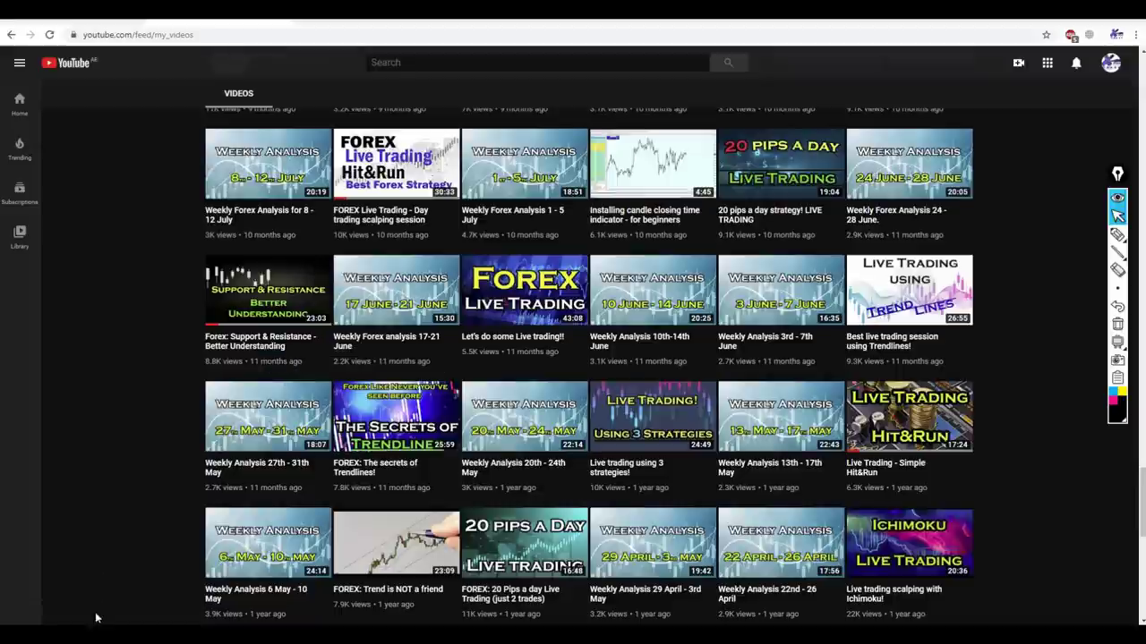
# Switch back to MetaTrader and examine the XAUUSD upper Fibonacci level and the 21 May peak with the crosshair.
pyautogui.hotkey('alt', 'Tab')
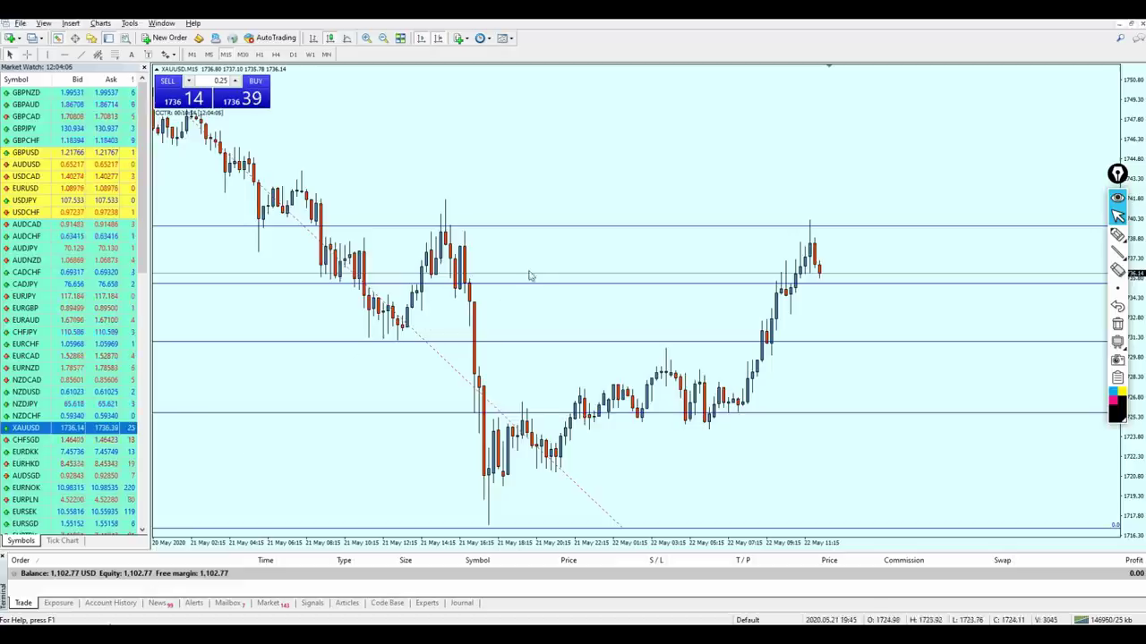
pyautogui.middleClick(744, 256)
pyautogui.middleClick(744, 247)
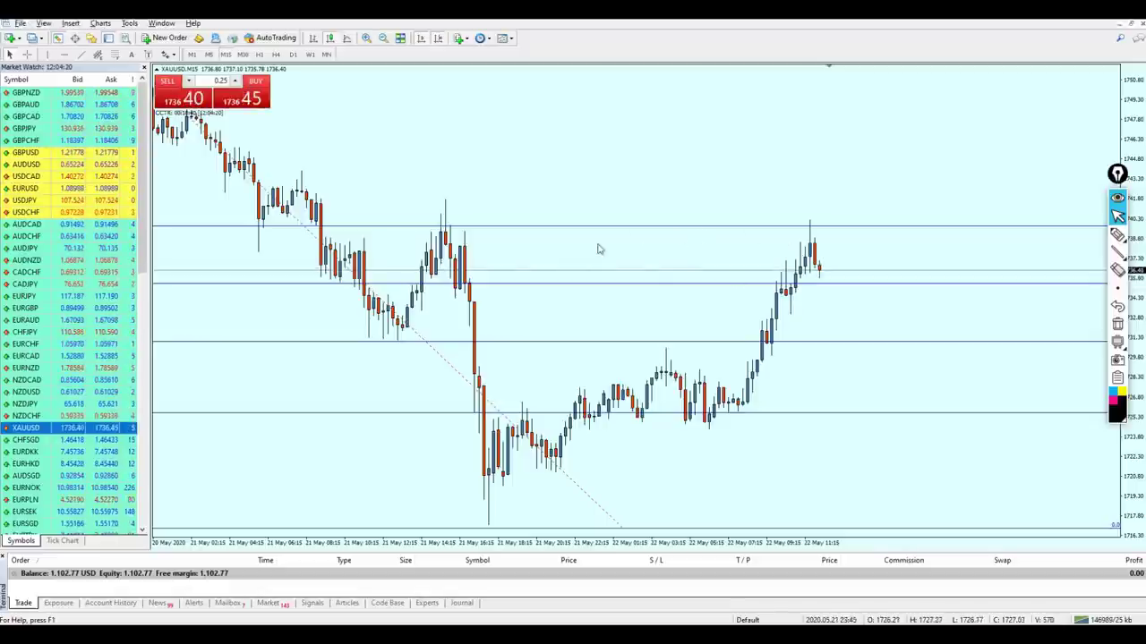
pyautogui.middleClick(461, 240)
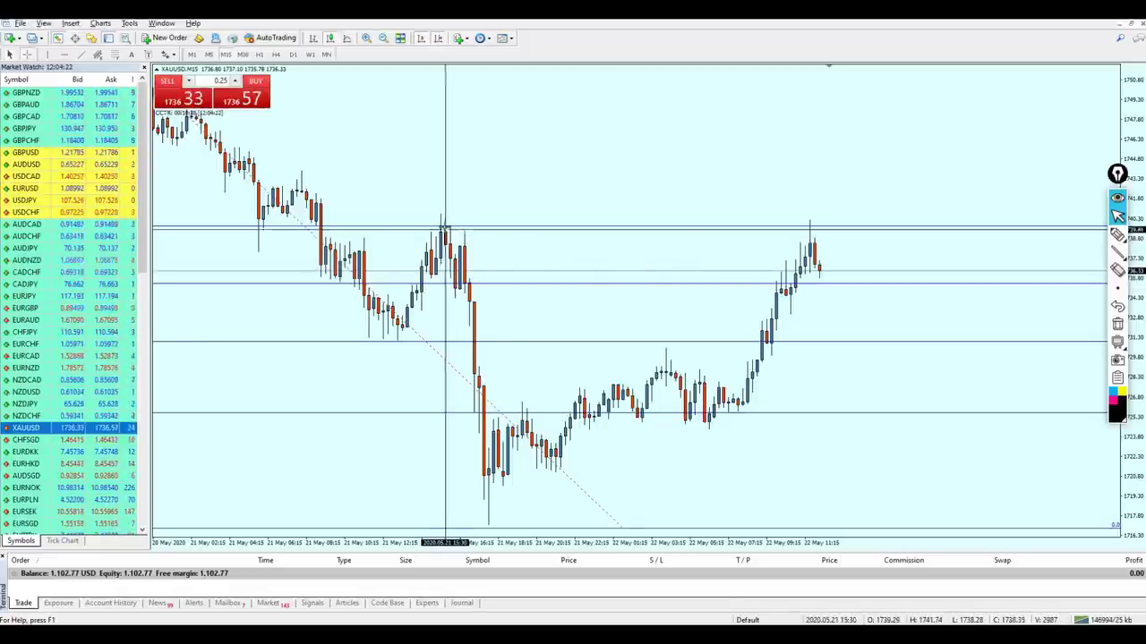
pyautogui.middleClick(445, 227)
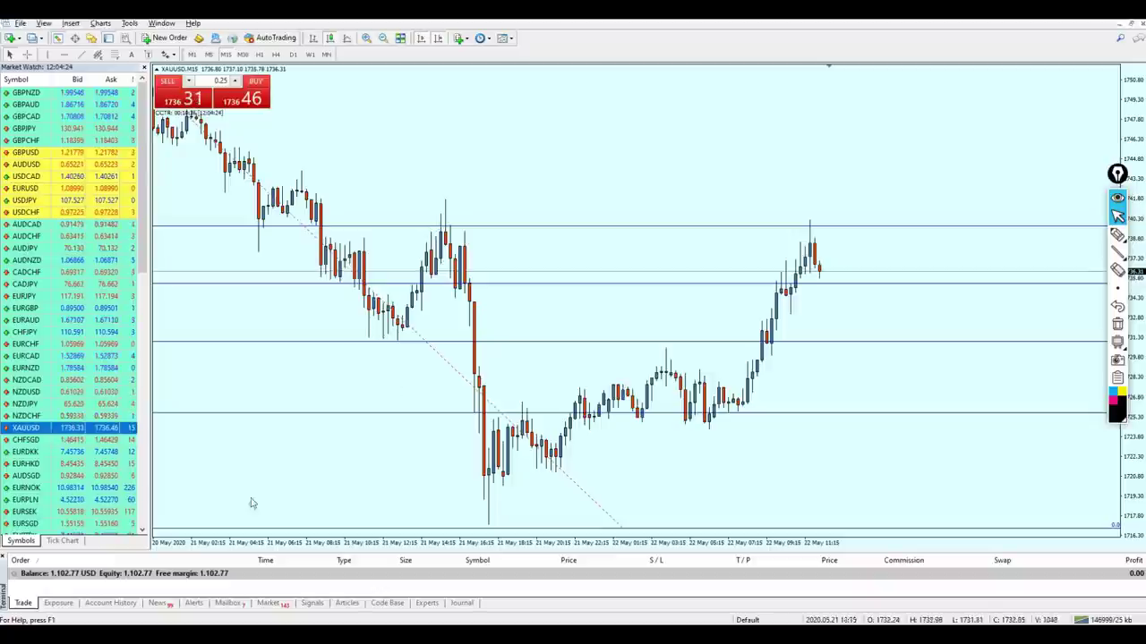
# Switch to the browser showing the YouTube channel's video list.
pyautogui.hotkey('alt', 'Tab')
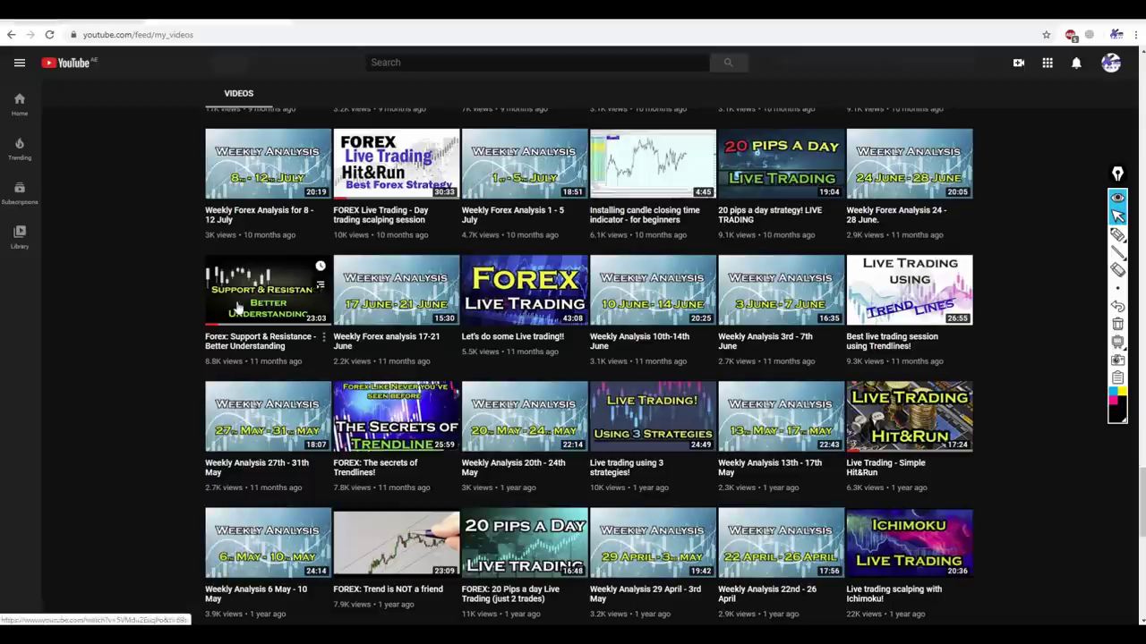